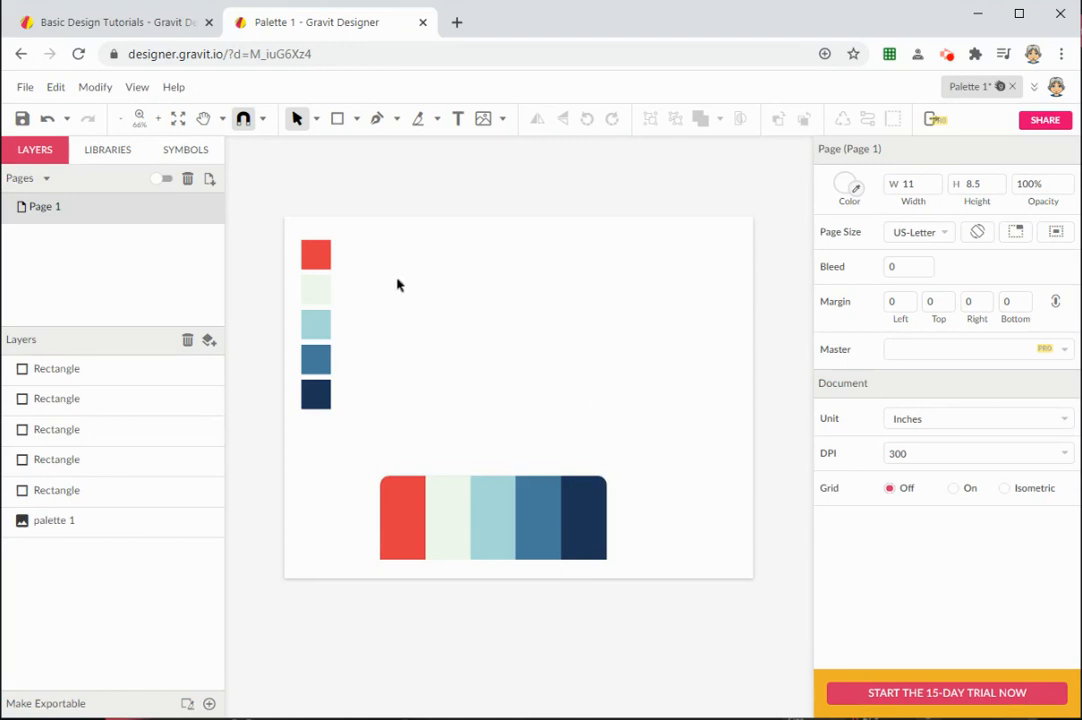
# Step: Add a text object in the Jua font in the page's upper middle area, containing the person's first name
pyautogui.click(458, 118)
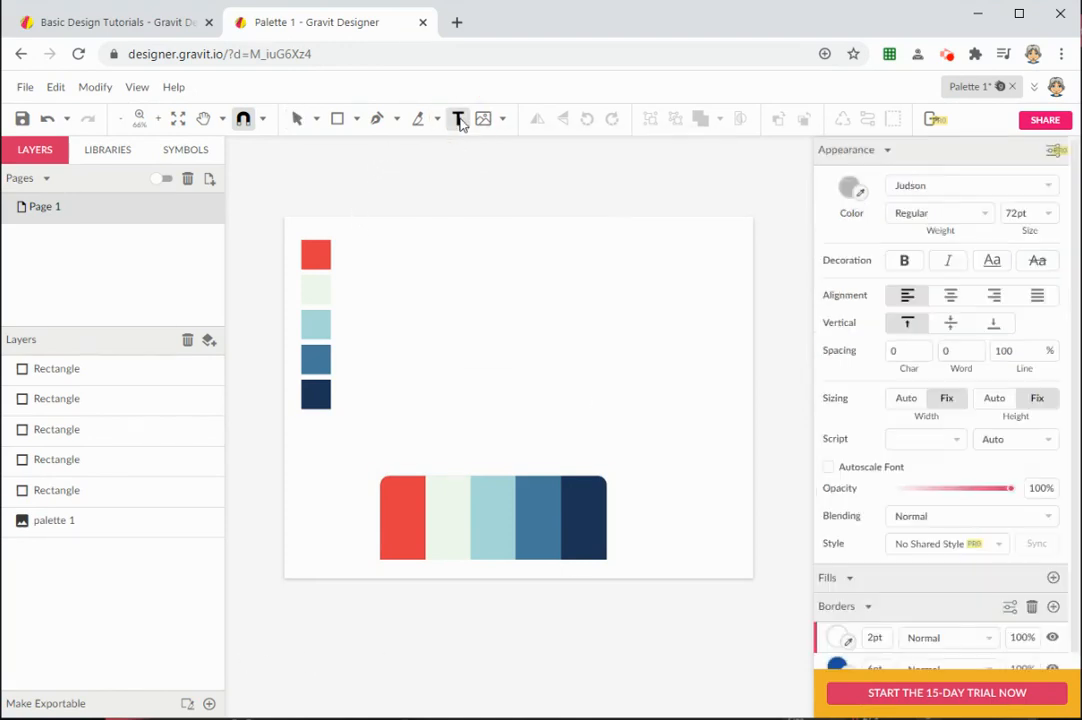
pyautogui.click(930, 185)
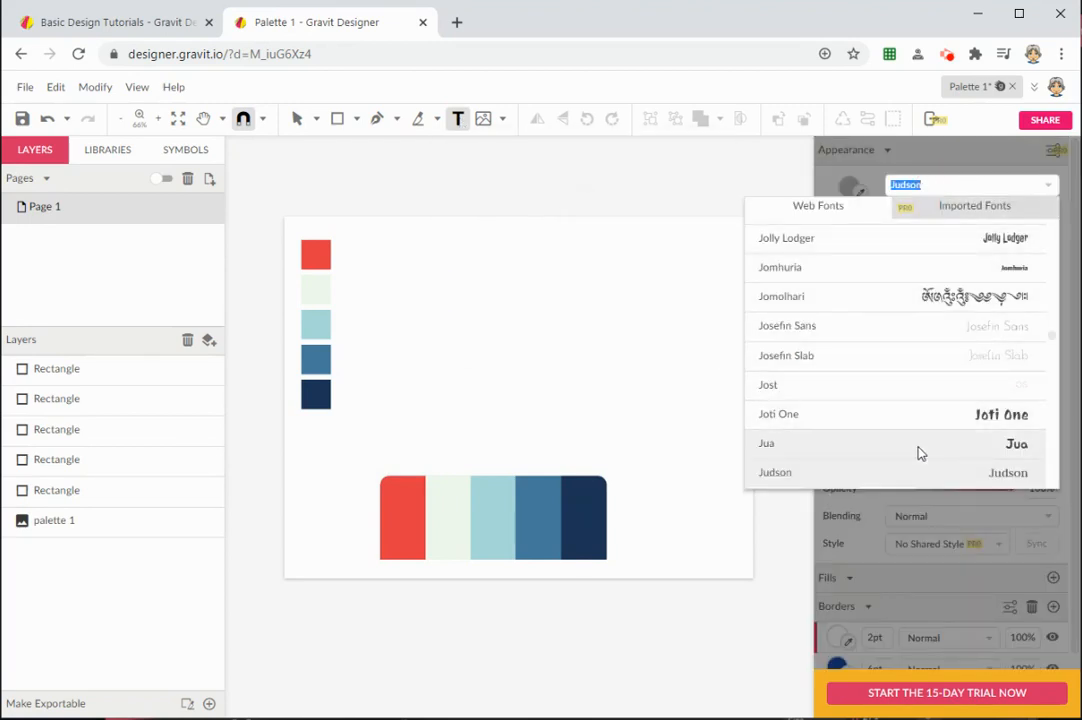
pyautogui.click(984, 452)
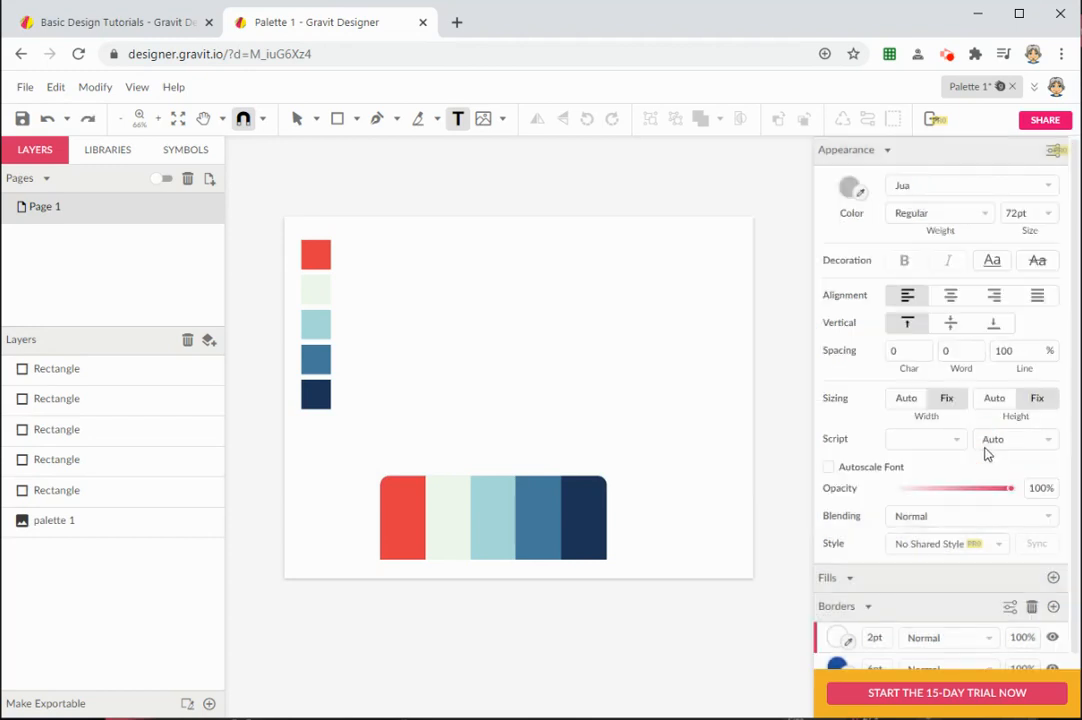
pyautogui.click(829, 467)
pyautogui.click(445, 312)
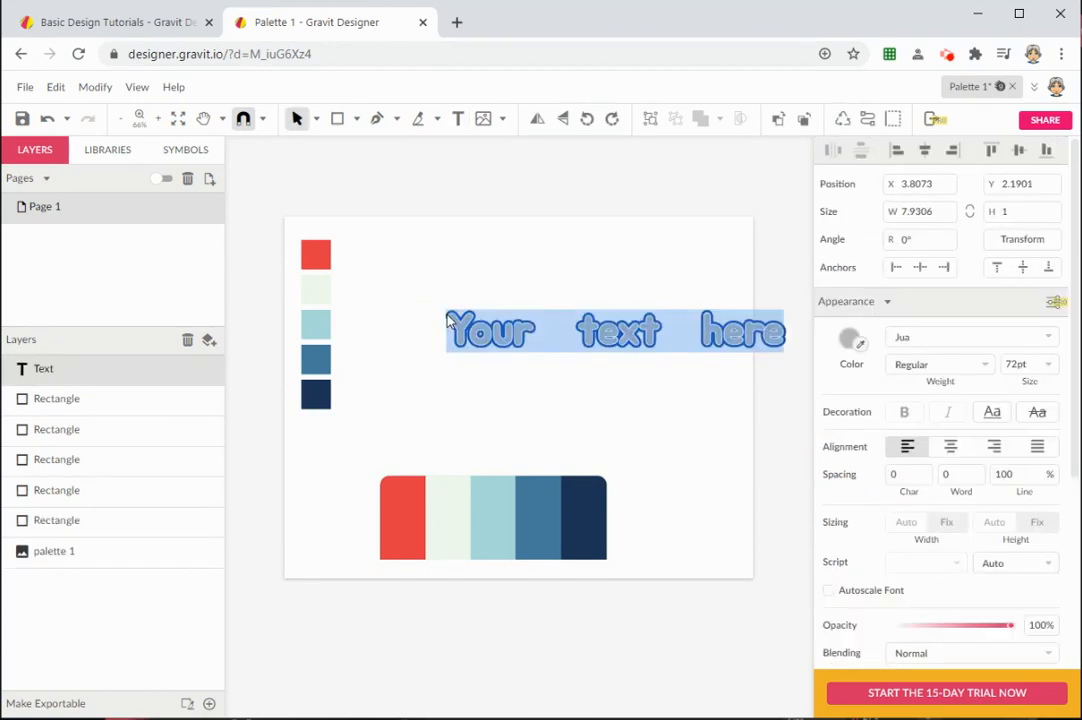
pyautogui.write('Bryan')
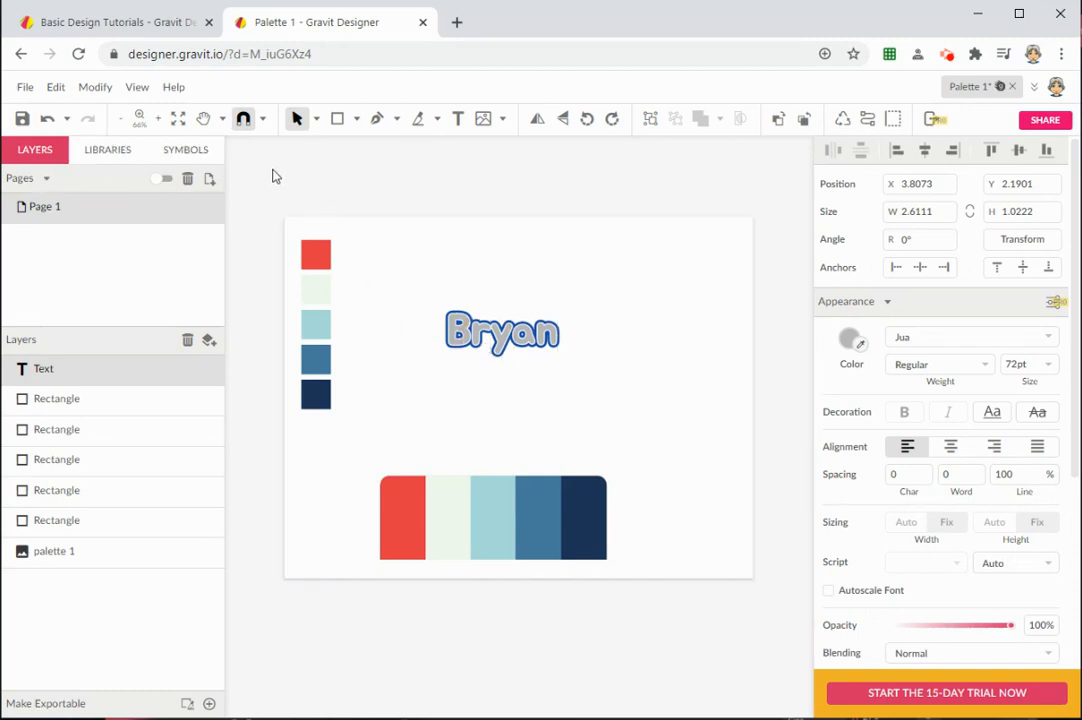
pyautogui.press('Escape')
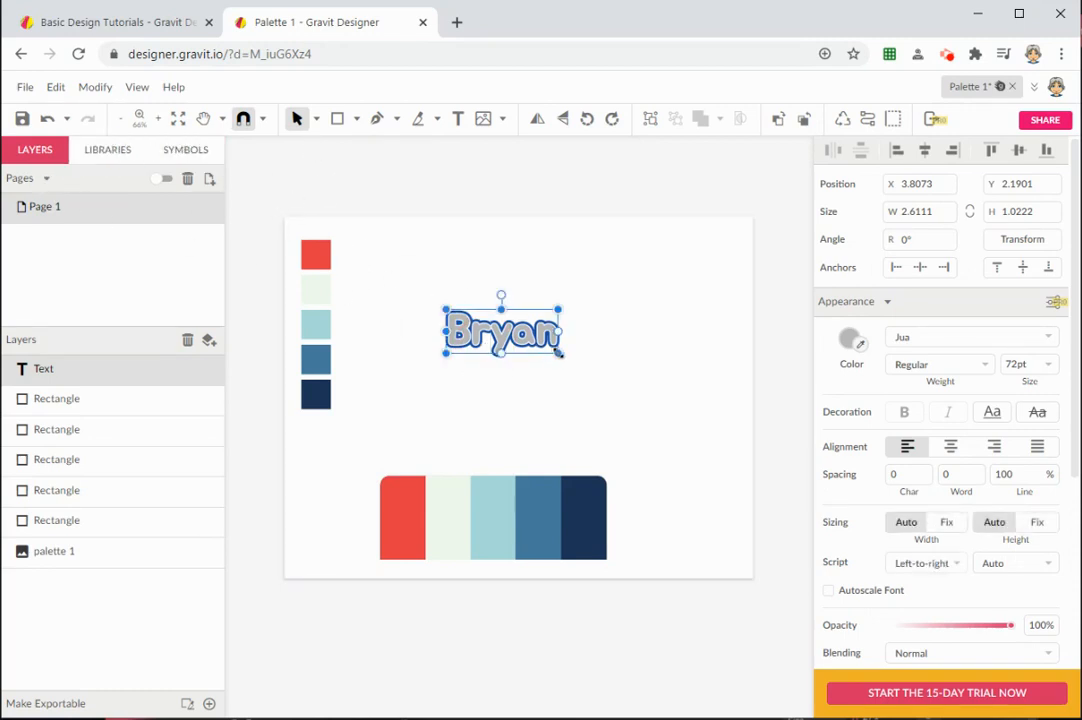
# Step: Turn on Autoscale Font for the name text and enlarge it to about 6.6 by 2.6 inches
pyautogui.moveTo(559, 352); pyautogui.dragTo(725, 418)
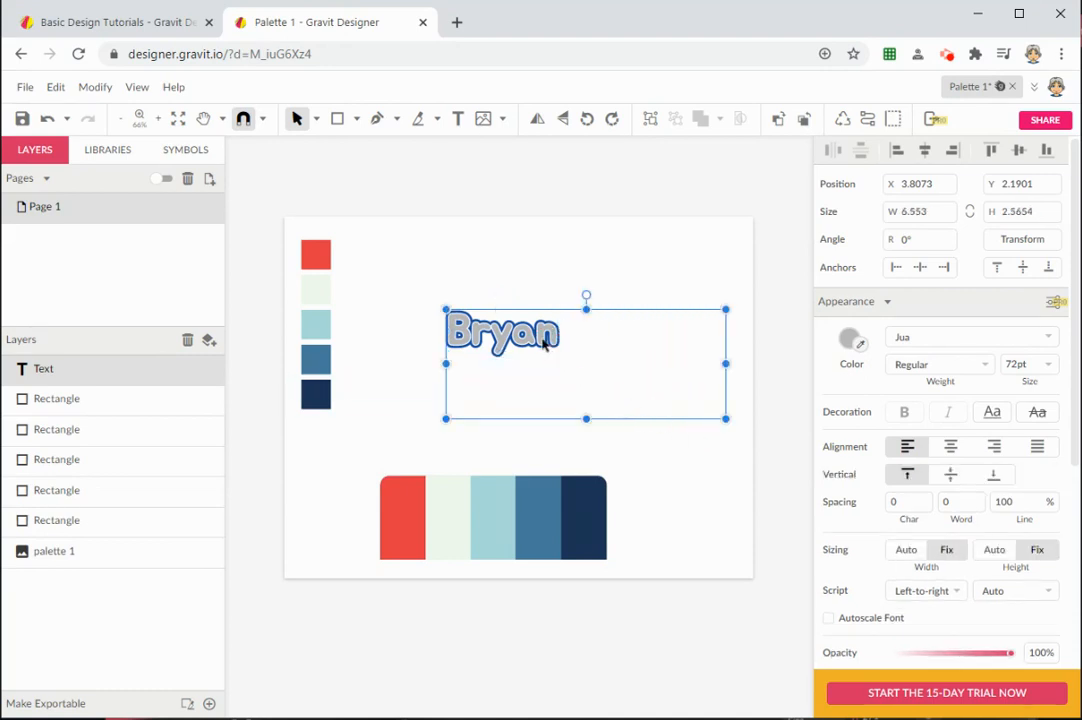
pyautogui.hotkey('ctrl', 'z')
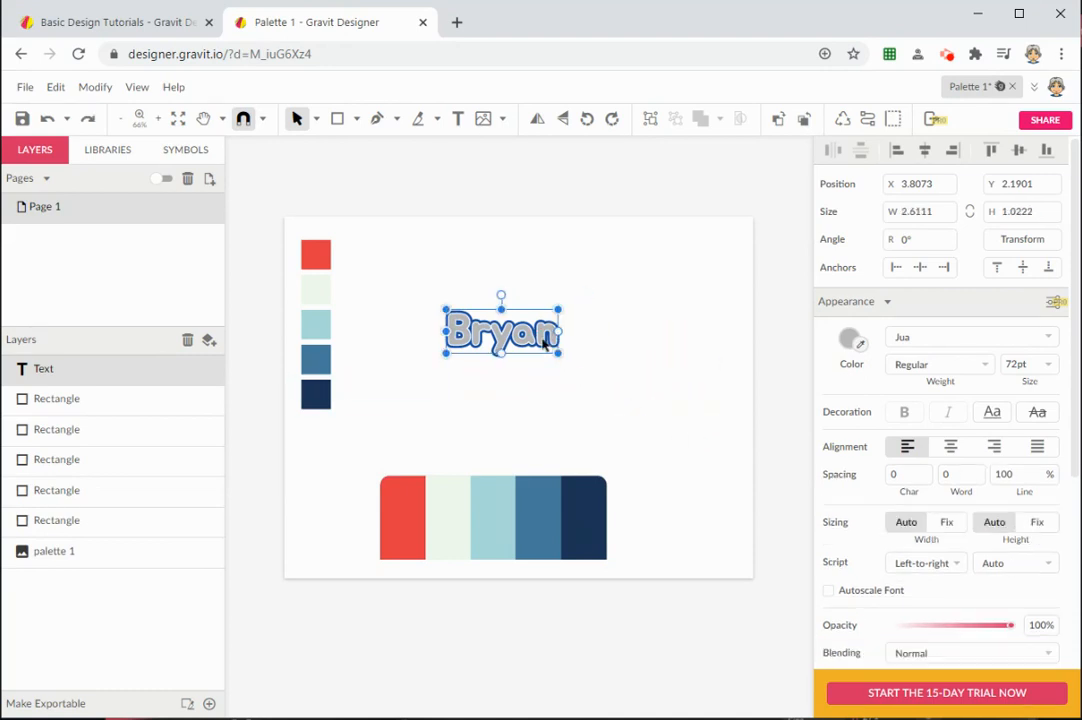
pyautogui.click(828, 591)
pyautogui.moveTo(559, 357)
pyautogui.mouseDown()
pyautogui.moveTo(623, 422)
pyautogui.moveTo(628, 377)
pyautogui.moveTo(574, 354)
pyautogui.mouseUp()
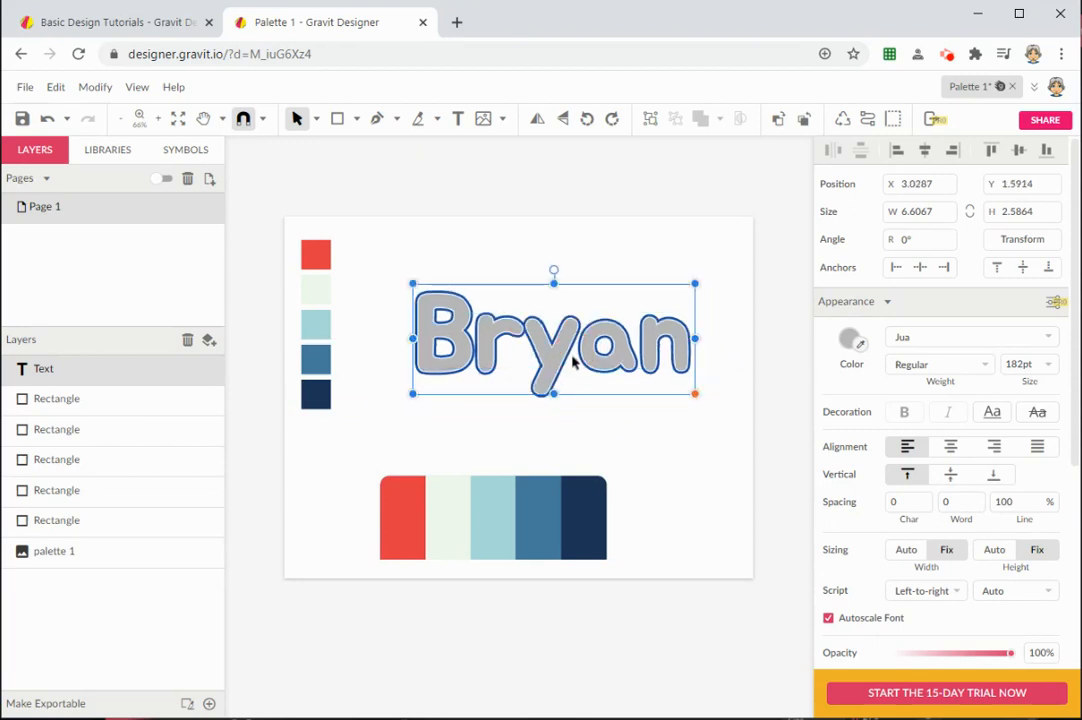
# Step: Remove both the 2pt and the 6pt border from the name text
pyautogui.scroll(-3, 928, 445)
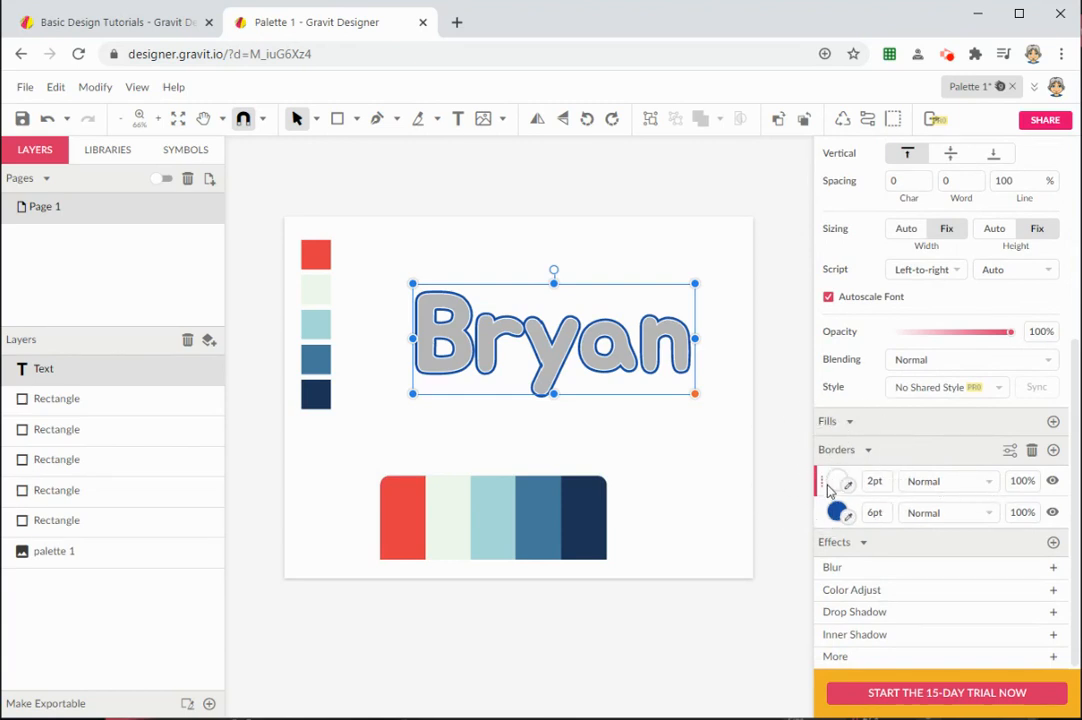
pyautogui.click(1033, 451)
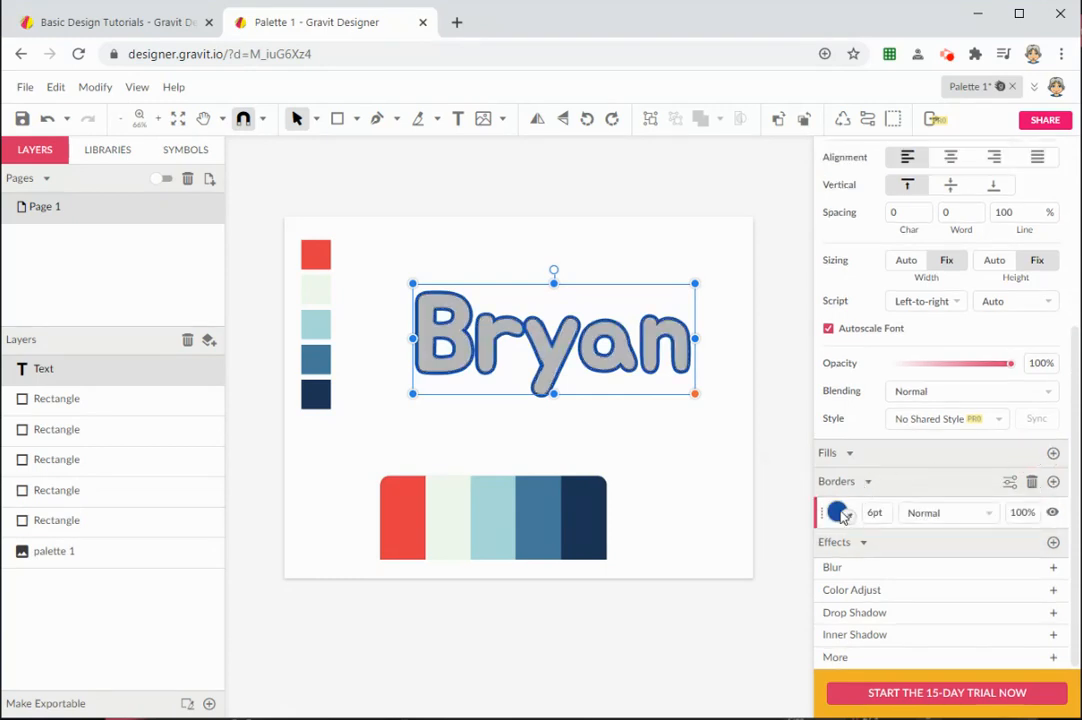
pyautogui.click(1031, 482)
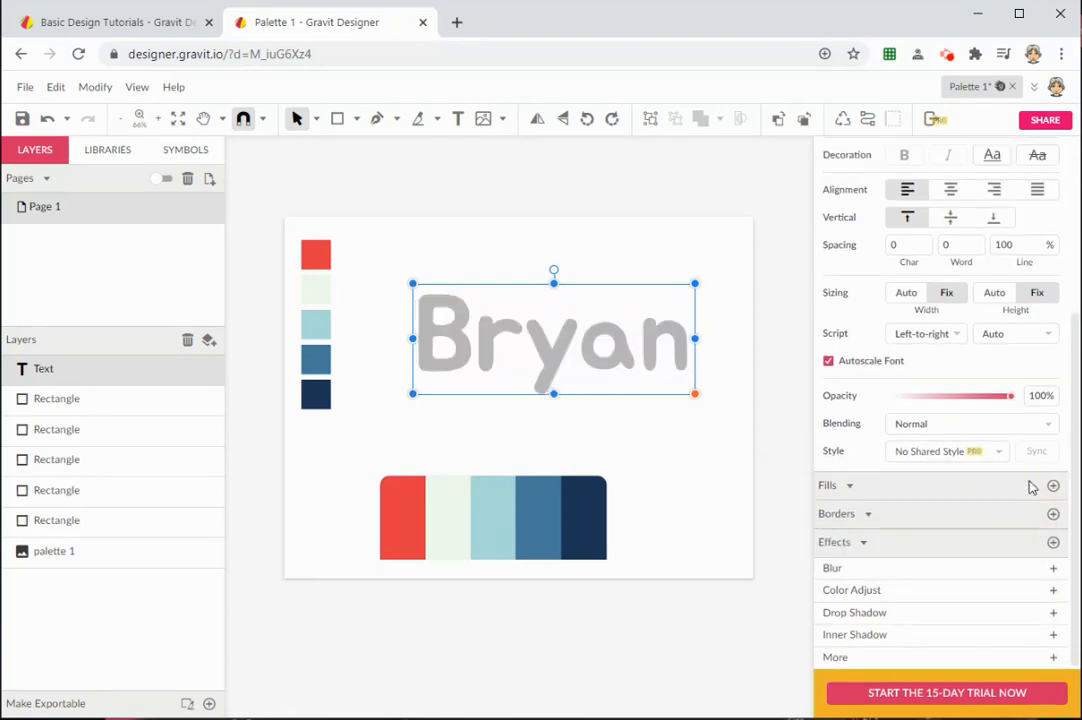
# Step: Convert the name text to a path and split the resulting compound path into separate paths
pyautogui.rightClick(625, 366)
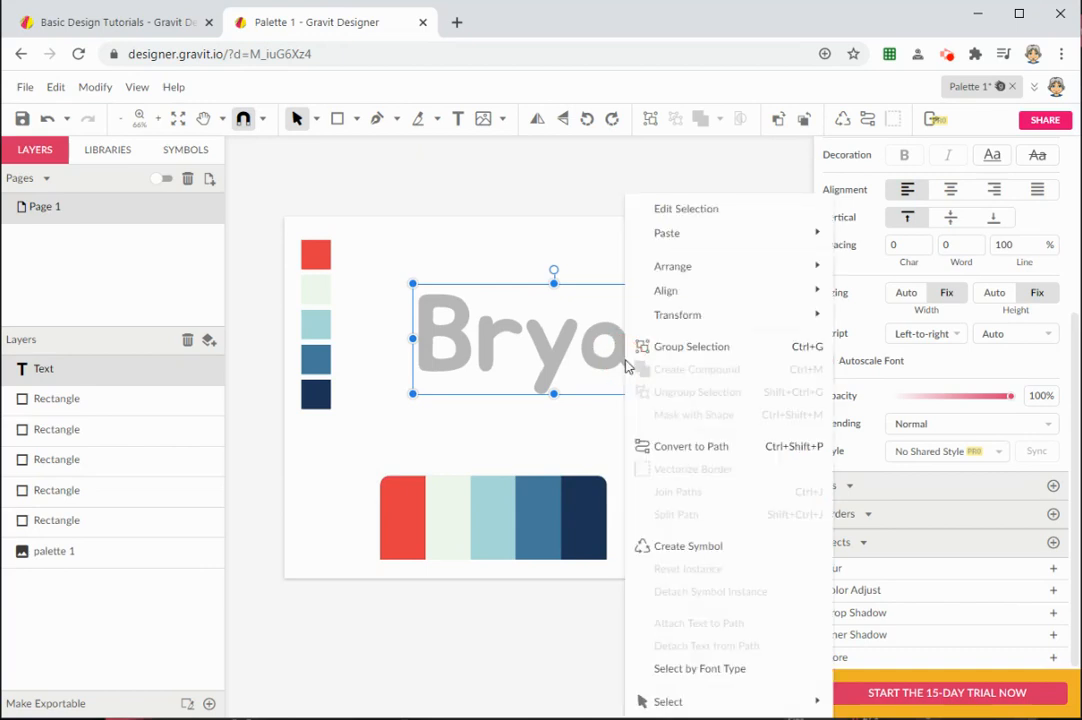
pyautogui.click(685, 452)
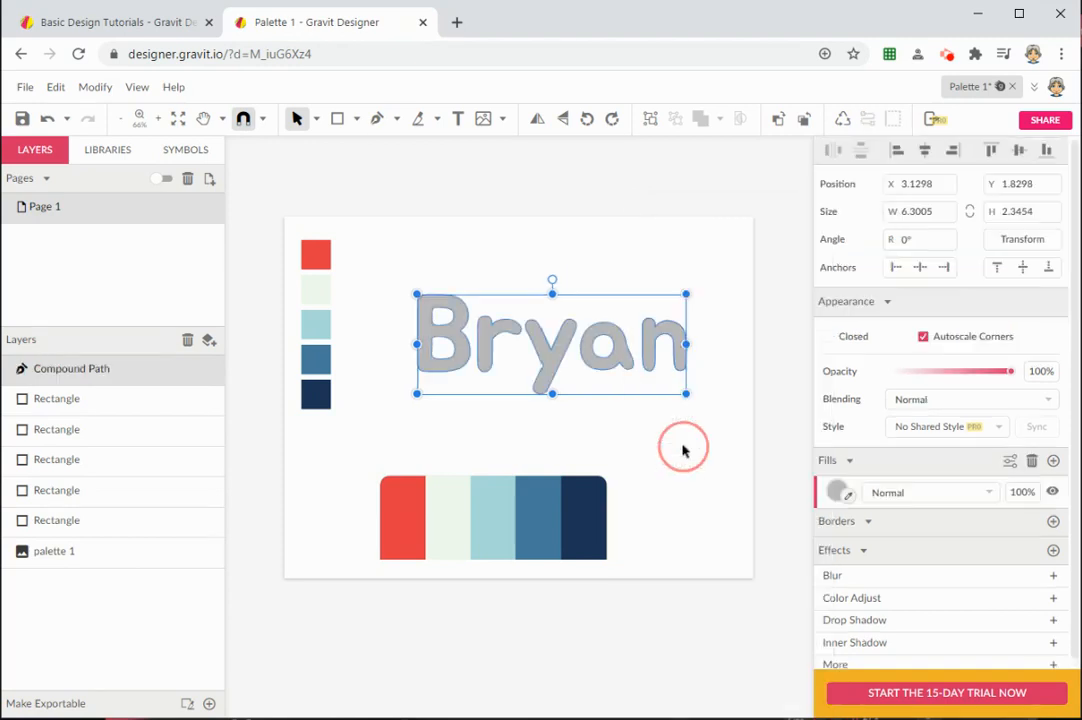
pyautogui.click(616, 452)
pyautogui.click(541, 384)
pyautogui.rightClick(541, 381)
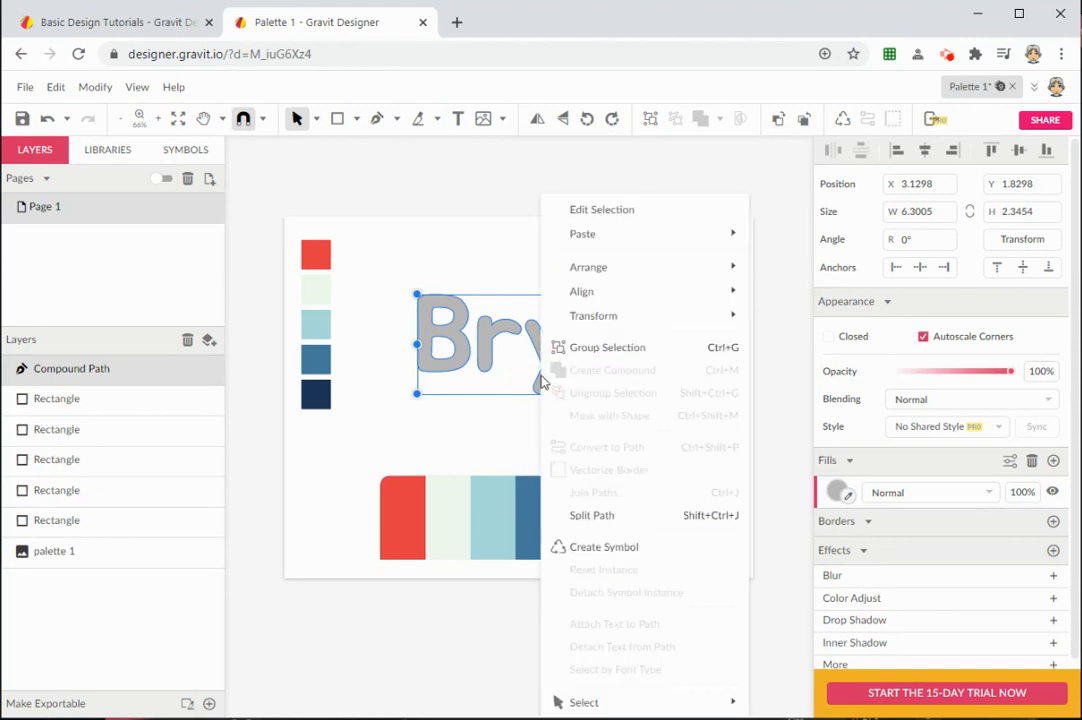
pyautogui.click(592, 398)
pyautogui.click(592, 517)
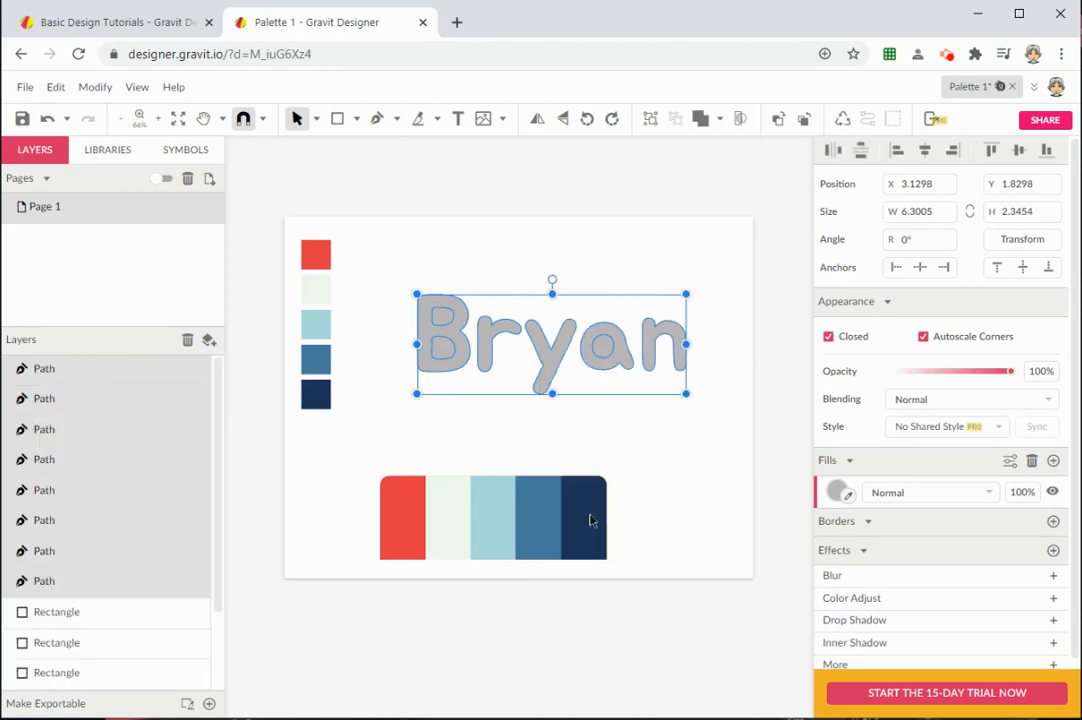
# Step: Combine the outline of the letter a and its inner circle into a compound shape using Difference
pyautogui.click(612, 424)
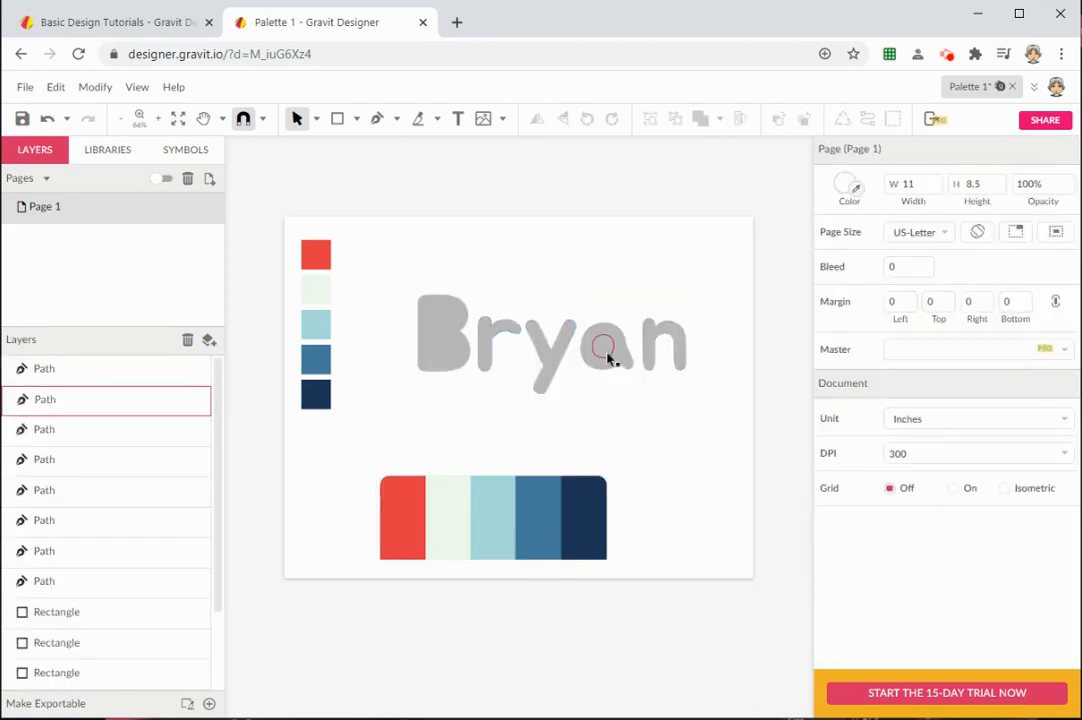
pyautogui.click(607, 357)
pyautogui.click(609, 394)
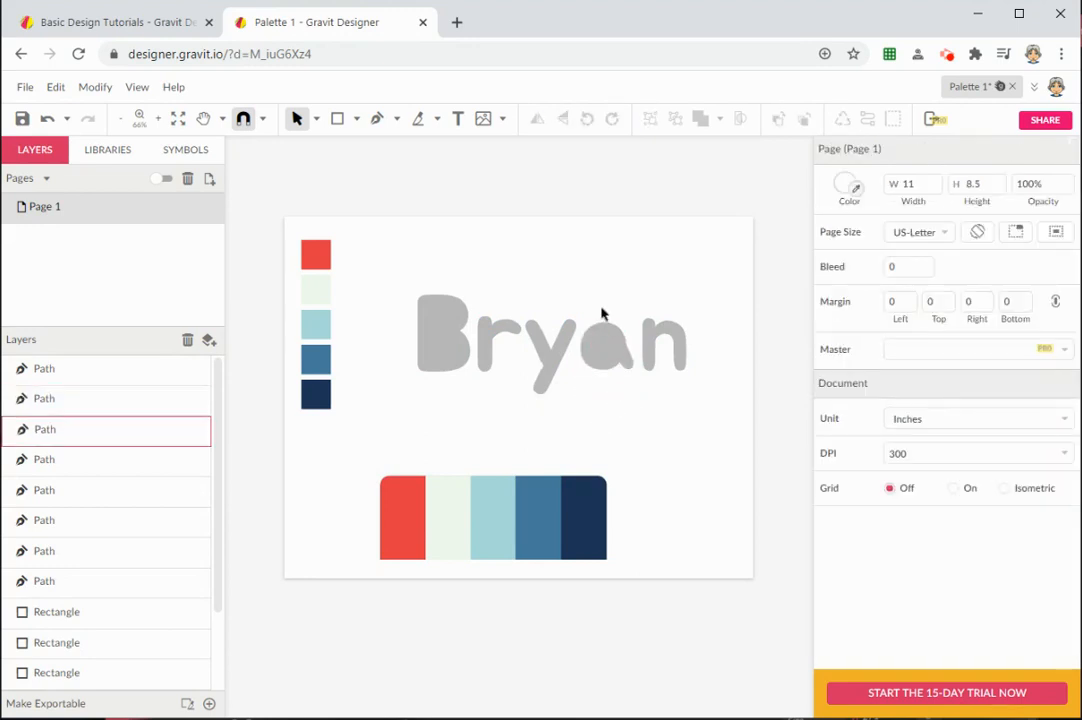
pyautogui.moveTo(597, 306); pyautogui.dragTo(609, 385)
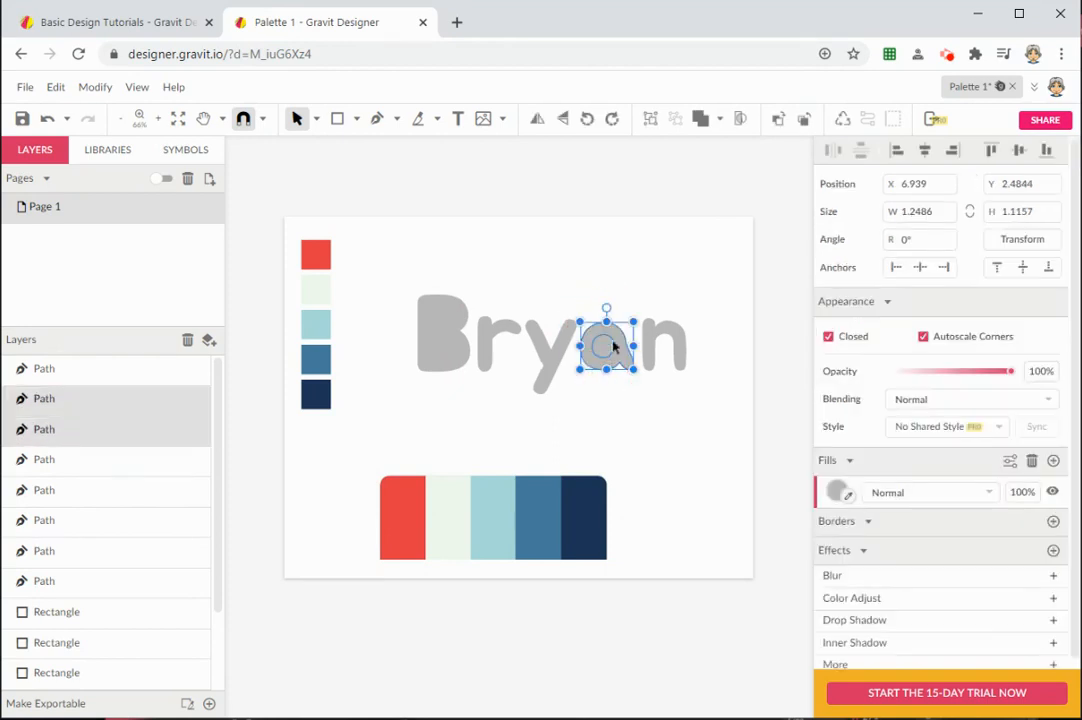
pyautogui.click(720, 121)
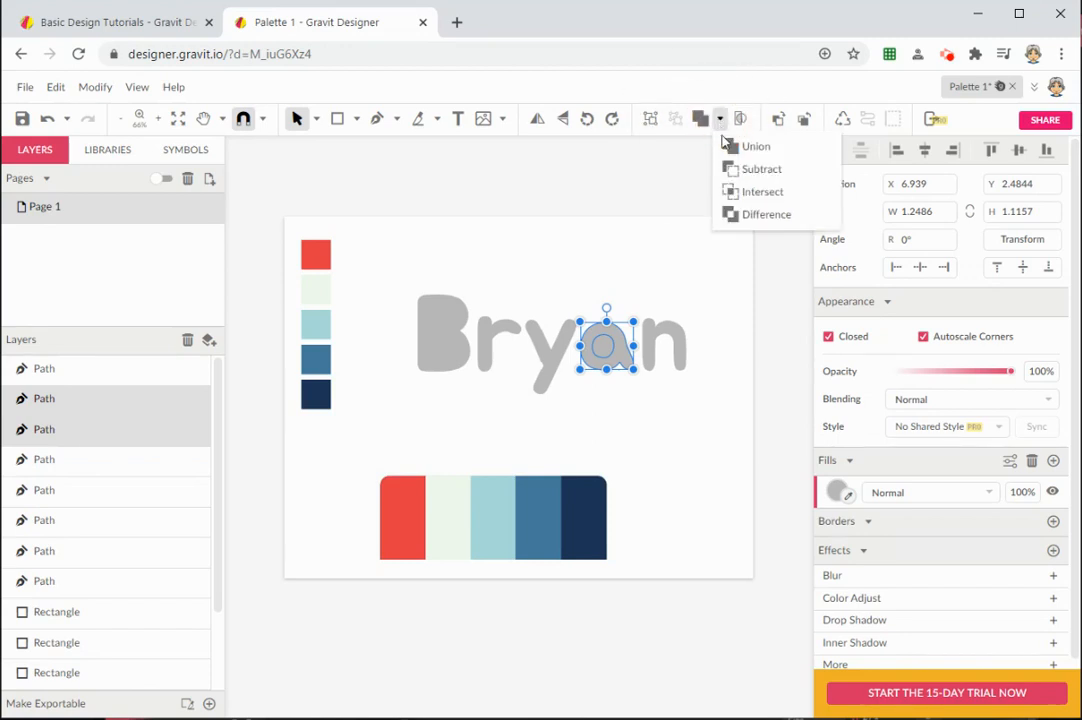
pyautogui.click(735, 215)
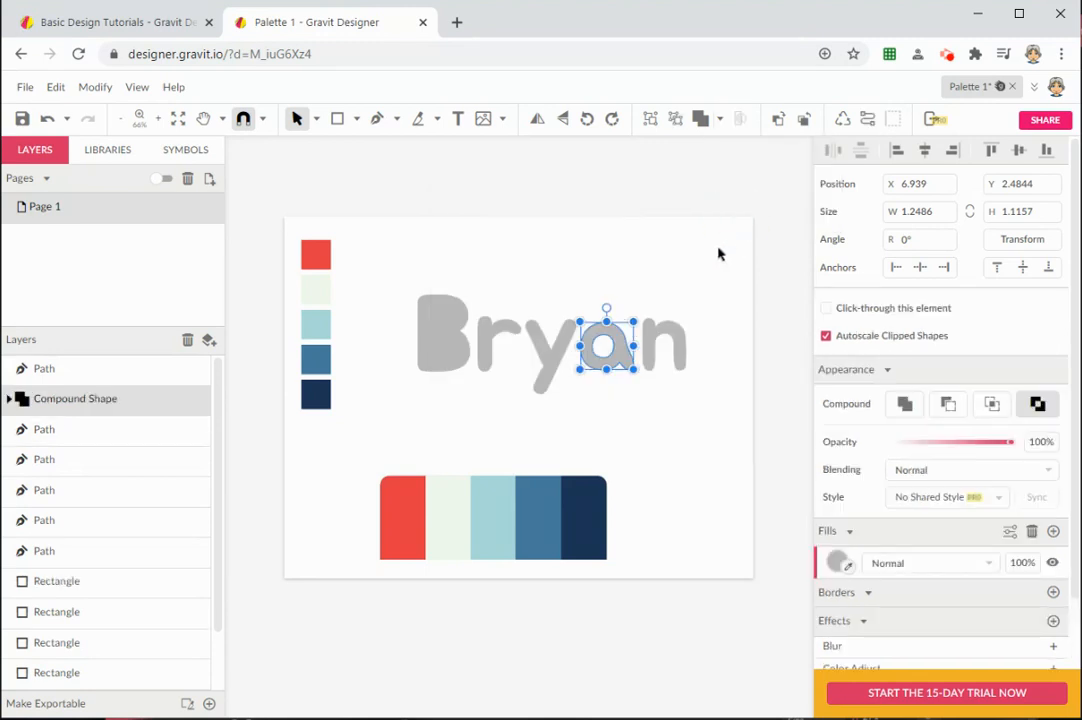
# Step: Combine the three paths of the letter B into a compound shape using Difference, then deselect it
pyautogui.moveTo(413, 271); pyautogui.dragTo(450, 397)
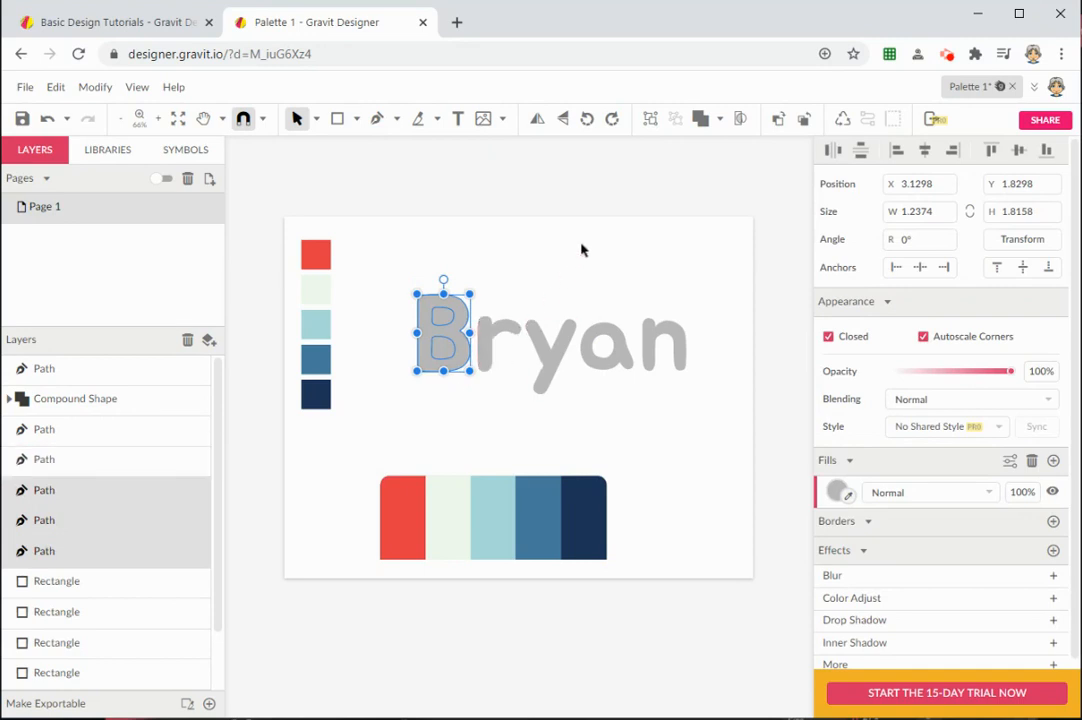
pyautogui.click(719, 119)
pyautogui.click(752, 214)
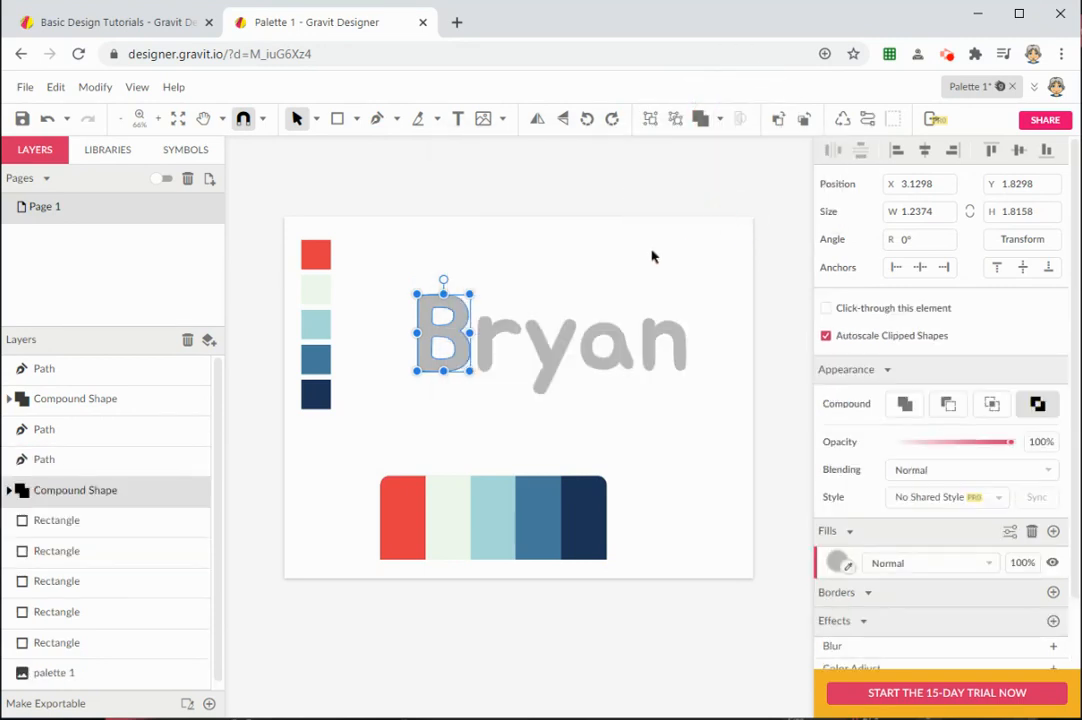
pyautogui.click(592, 266)
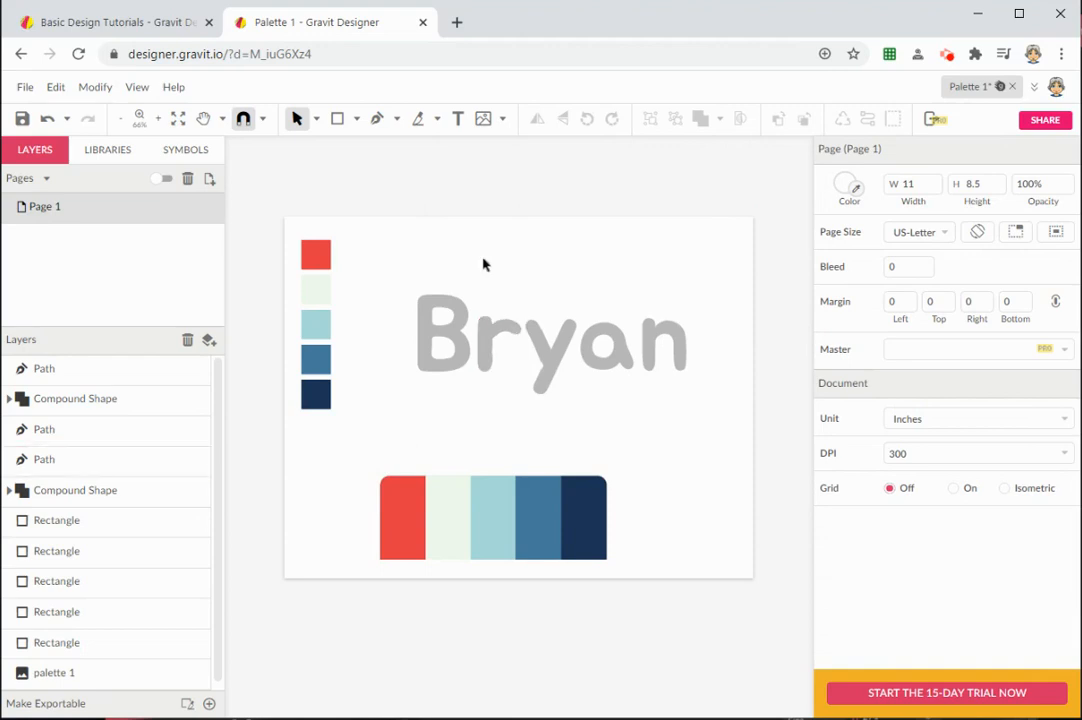
# Step: Move the five letters individually into a staggered arrangement, raising B and y and placing n higher and close to a
pyautogui.click(459, 320)
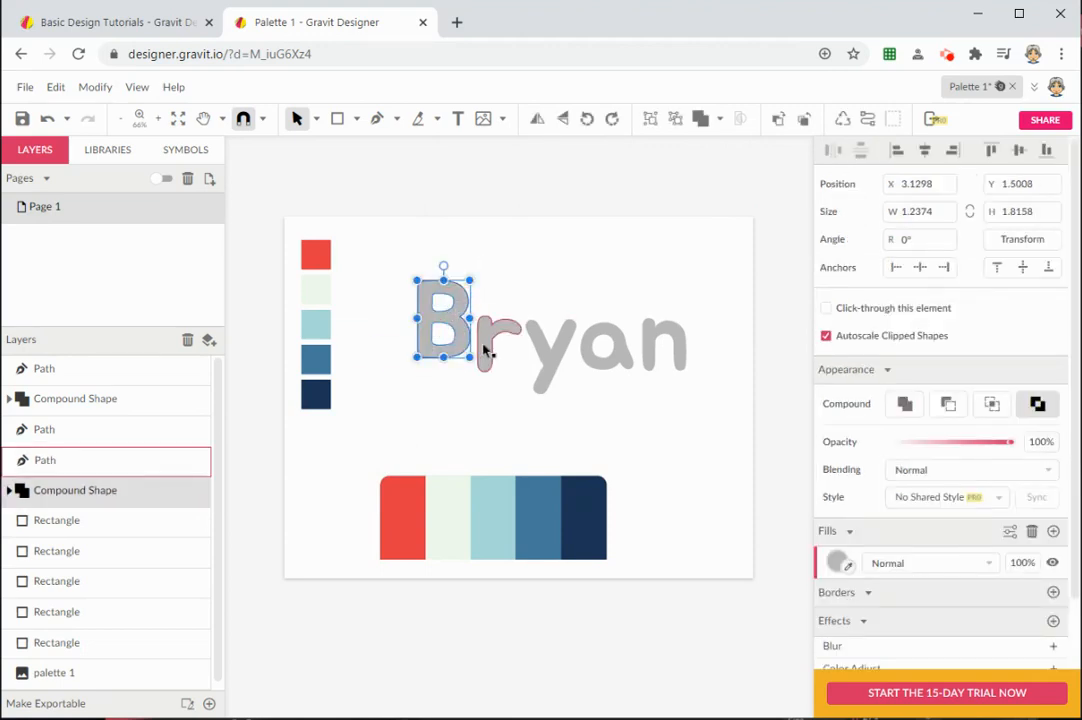
pyautogui.click(490, 343)
pyautogui.click(548, 338)
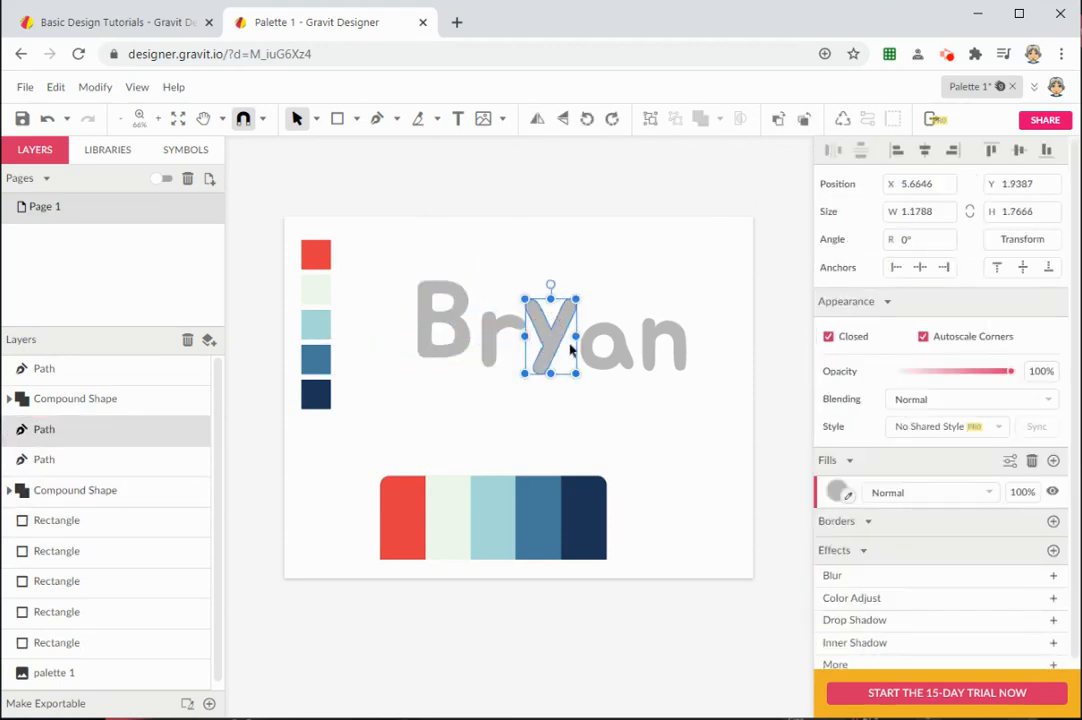
pyautogui.click(587, 359)
pyautogui.moveTo(643, 364); pyautogui.dragTo(635, 343)
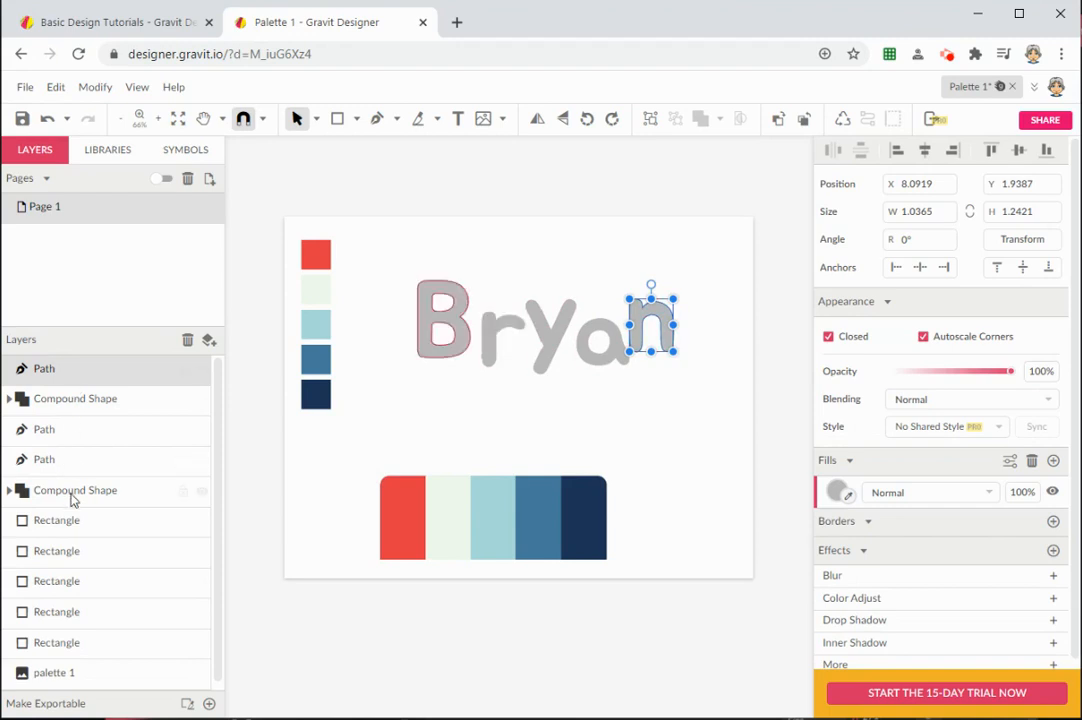
# Step: Rename the letter B's compound shape layer as B
pyautogui.click(434, 355)
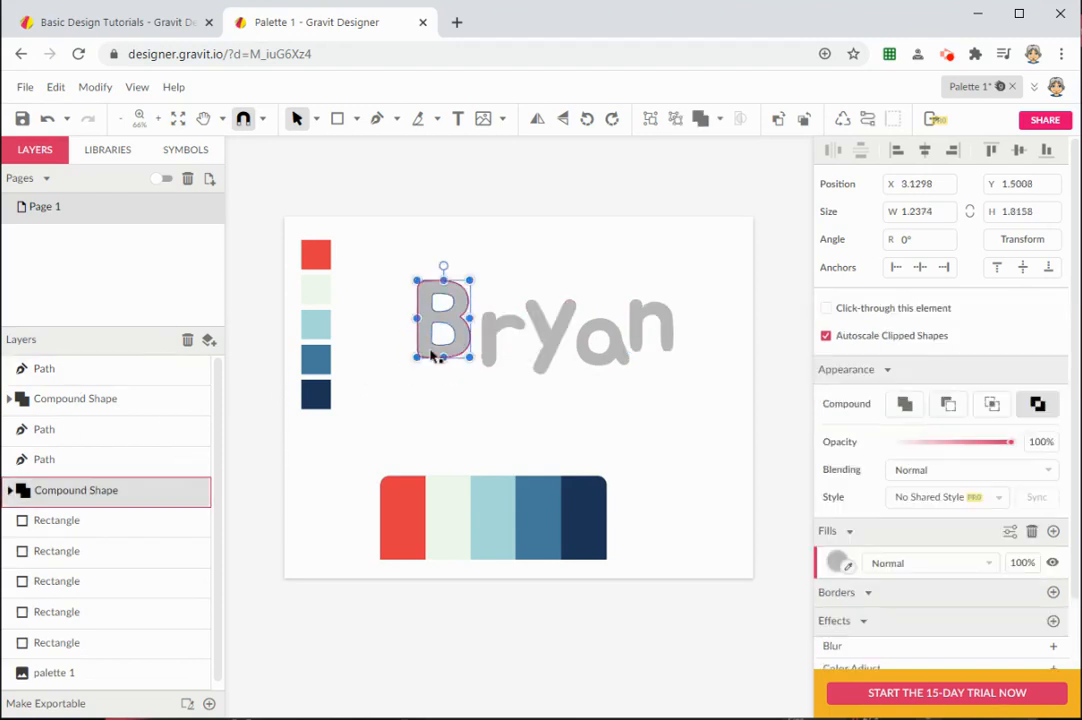
pyautogui.doubleClick(90, 491)
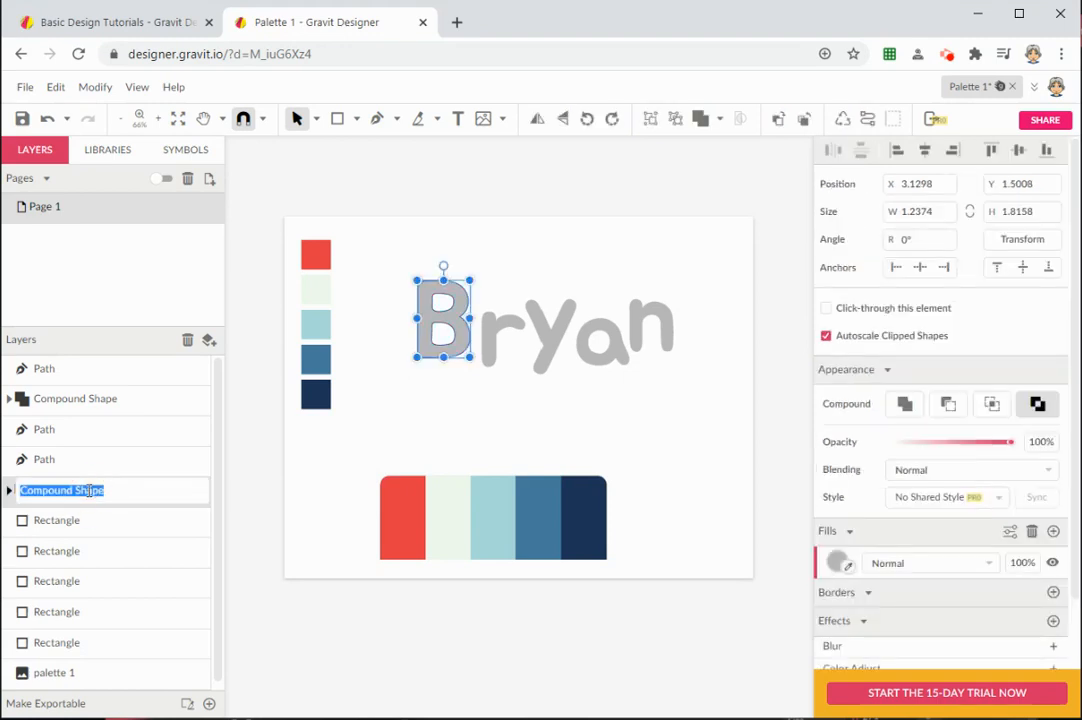
pyautogui.write('B')
pyautogui.press('Return')
# Step: Rename the path layer of the letter r as R
pyautogui.click(486, 360)
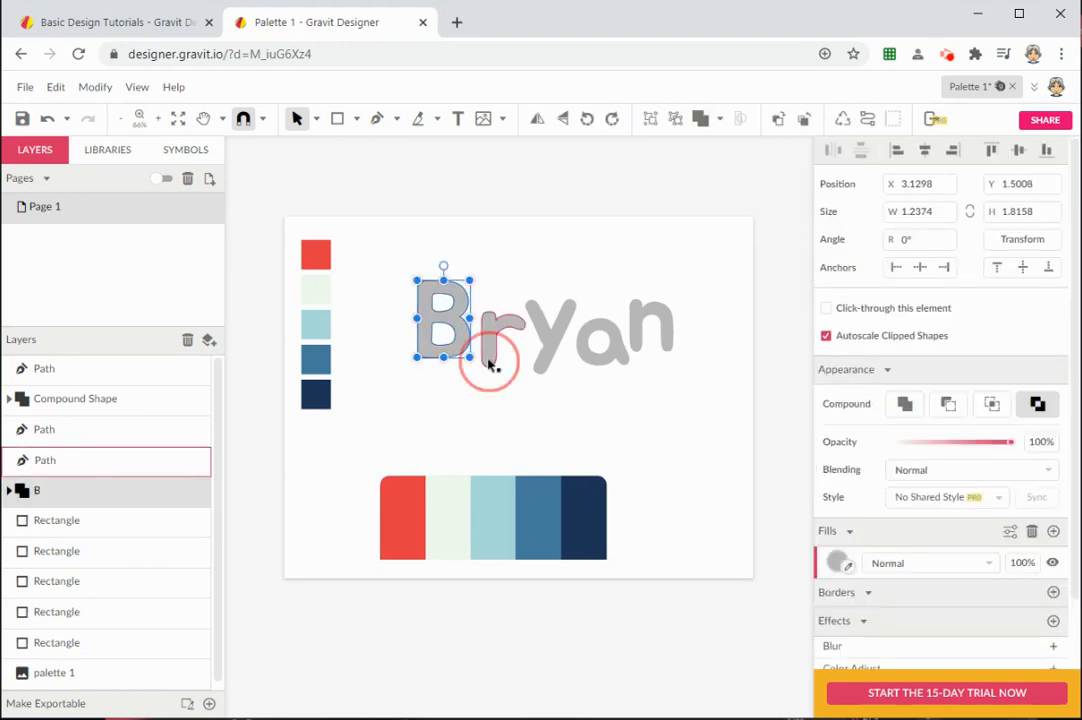
pyautogui.doubleClick(44, 460)
pyautogui.write('R')
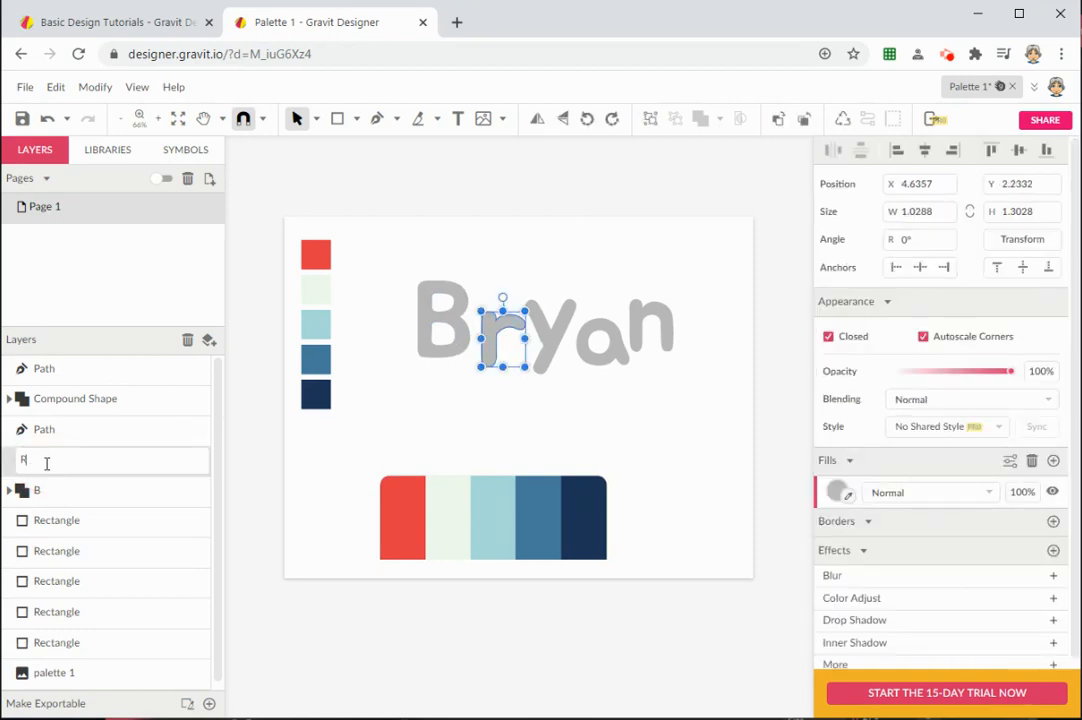
pyautogui.press('Return')
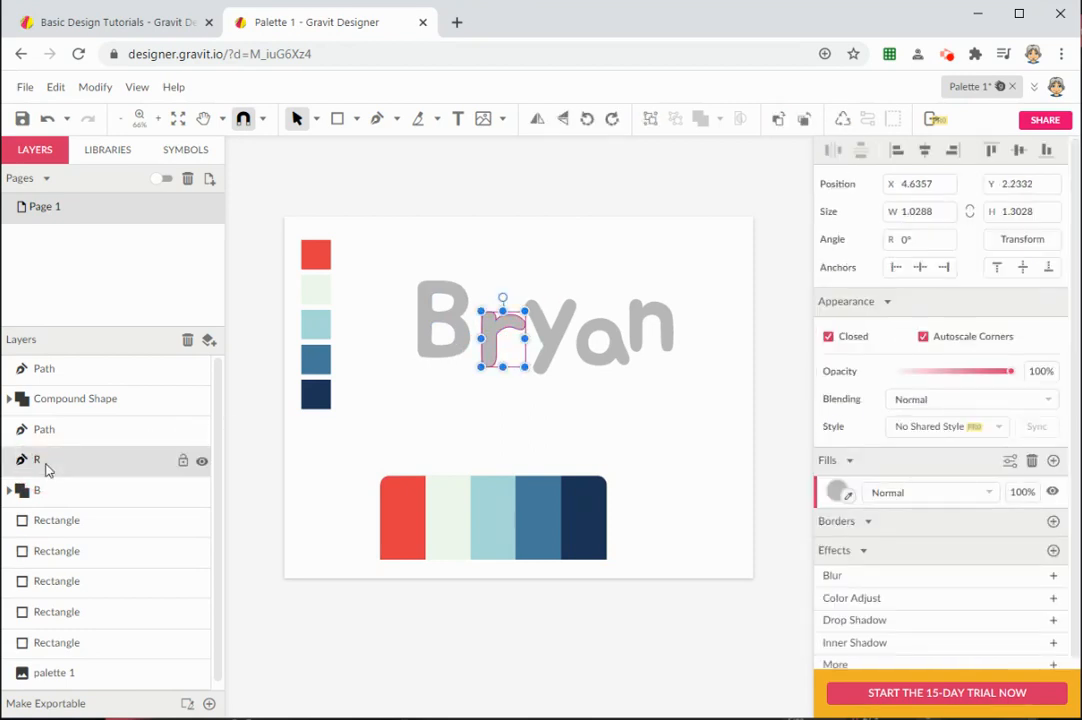
pyautogui.click(556, 346)
pyautogui.doubleClick(556, 346)
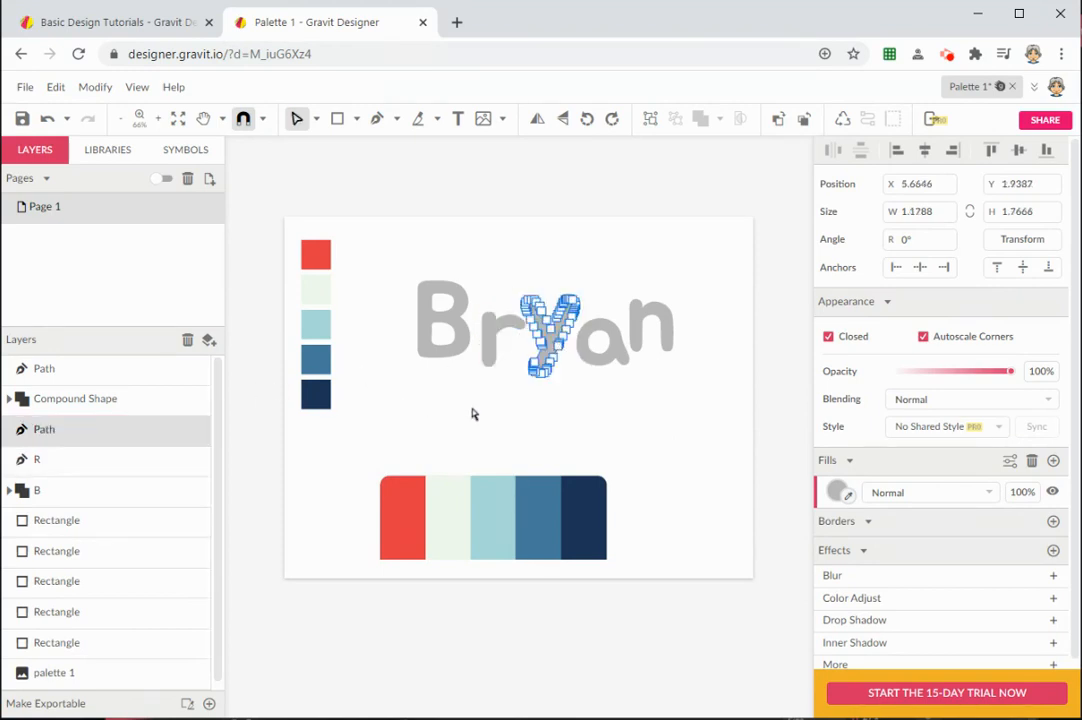
pyautogui.click(474, 413)
pyautogui.doubleClick(556, 344)
pyautogui.press('Escape')
pyautogui.click(536, 401)
# Step: Rename the path layer of the letter y as Y
pyautogui.click(543, 362)
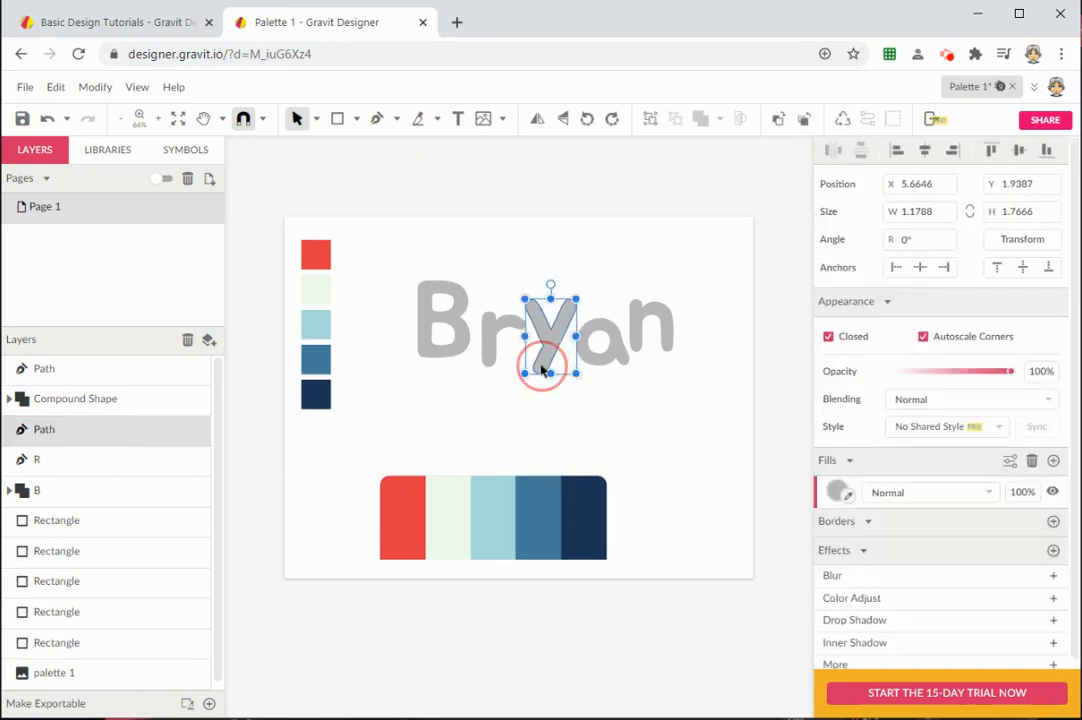
pyautogui.doubleClick(51, 430)
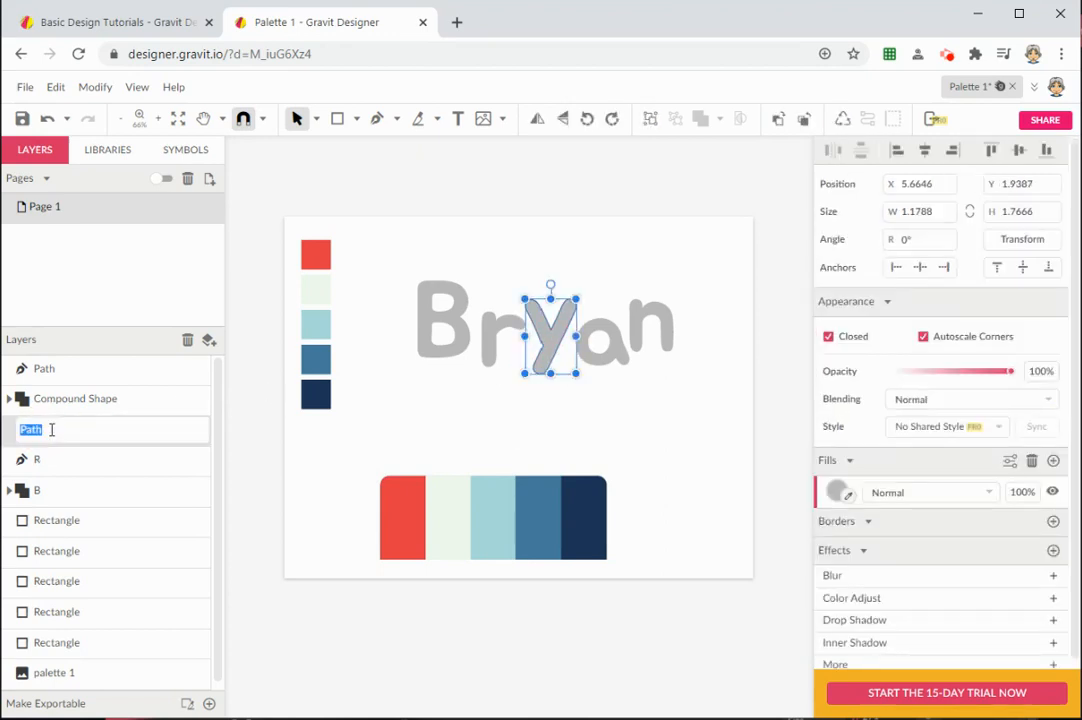
pyautogui.write('Y')
pyautogui.press('Return')
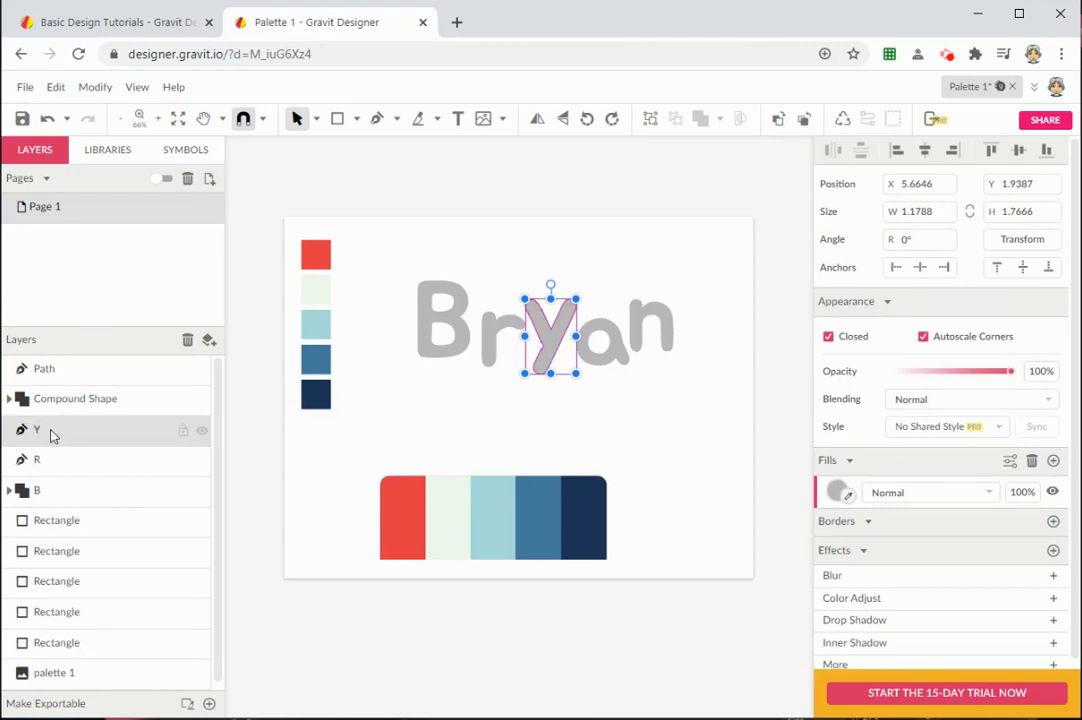
# Step: Create a new layer and try to move the five colour swatch rectangles into it
pyautogui.click(600, 352)
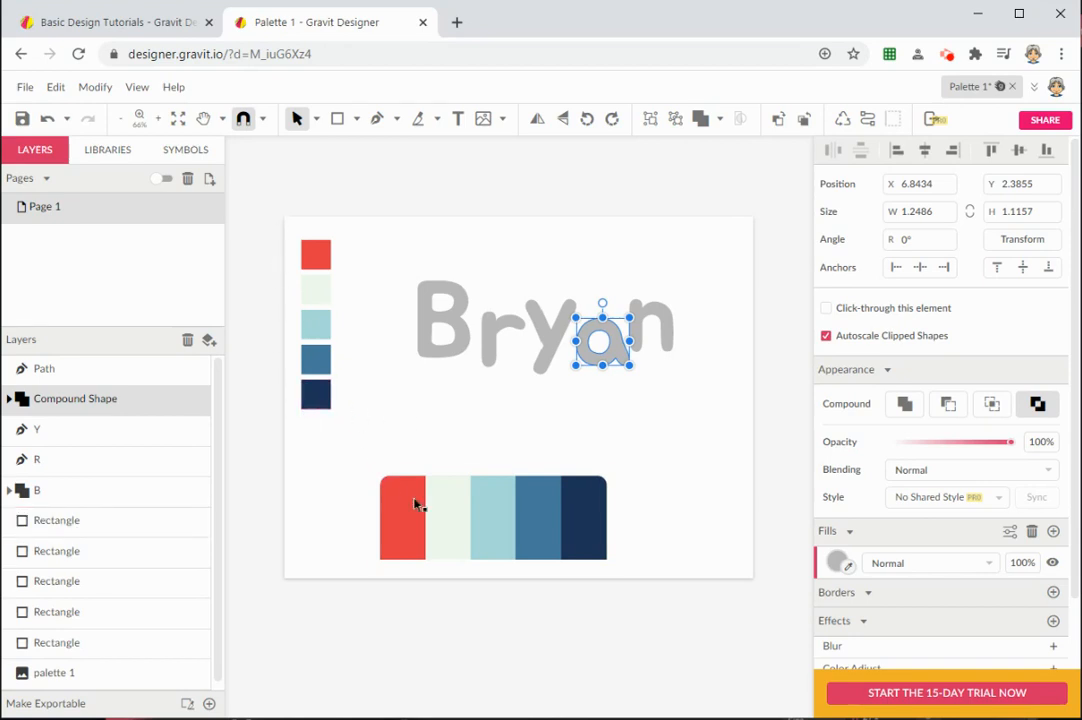
pyautogui.scroll(-1, 100, 512)
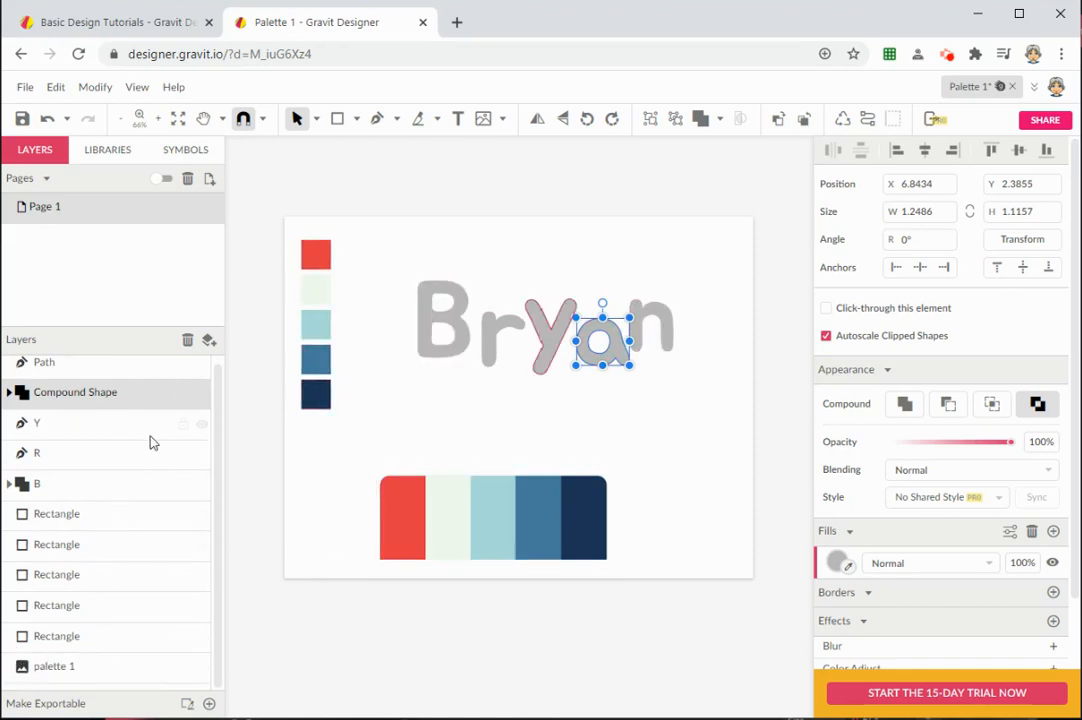
pyautogui.scroll(1, 160, 430)
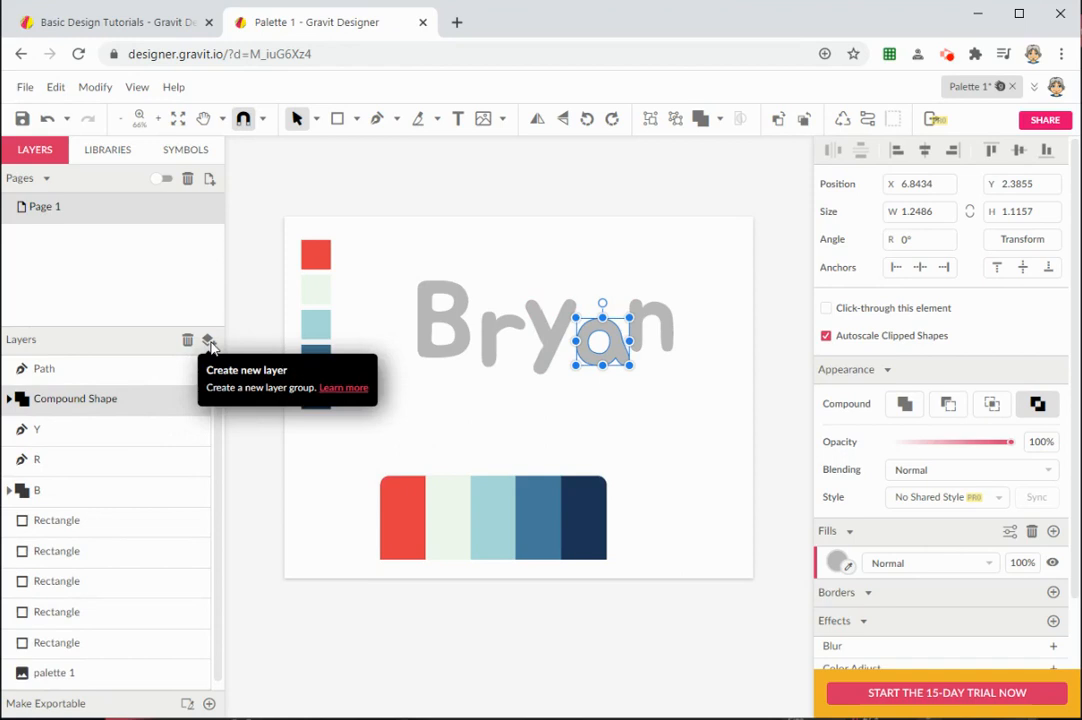
pyautogui.click(209, 342)
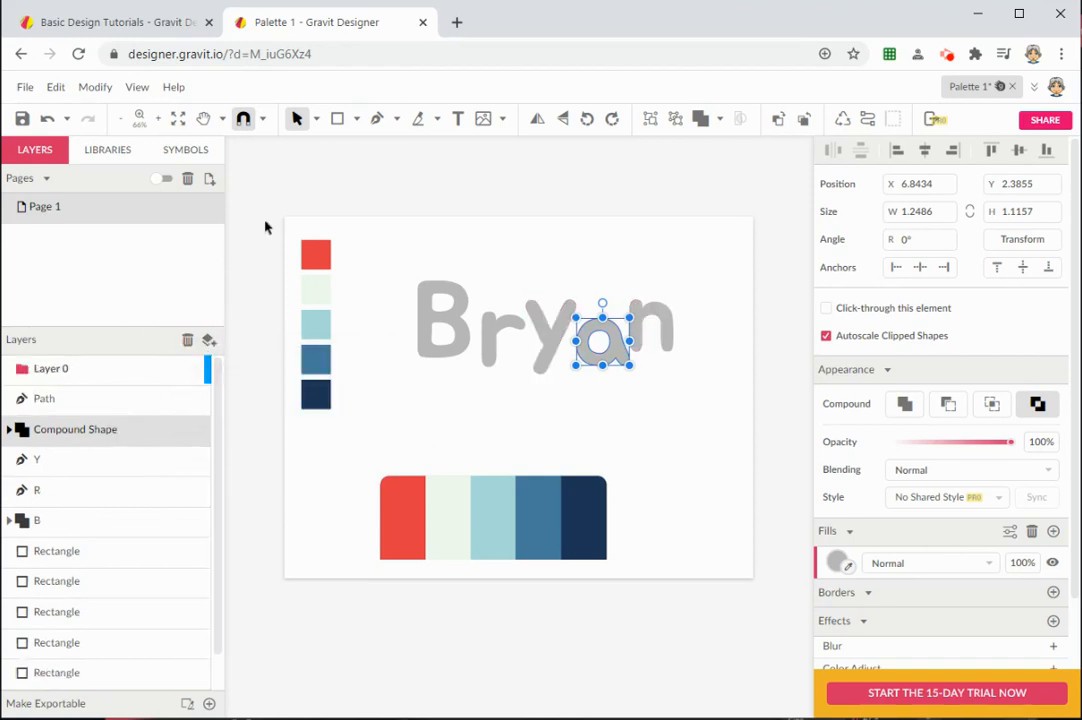
pyautogui.moveTo(279, 231); pyautogui.dragTo(327, 437)
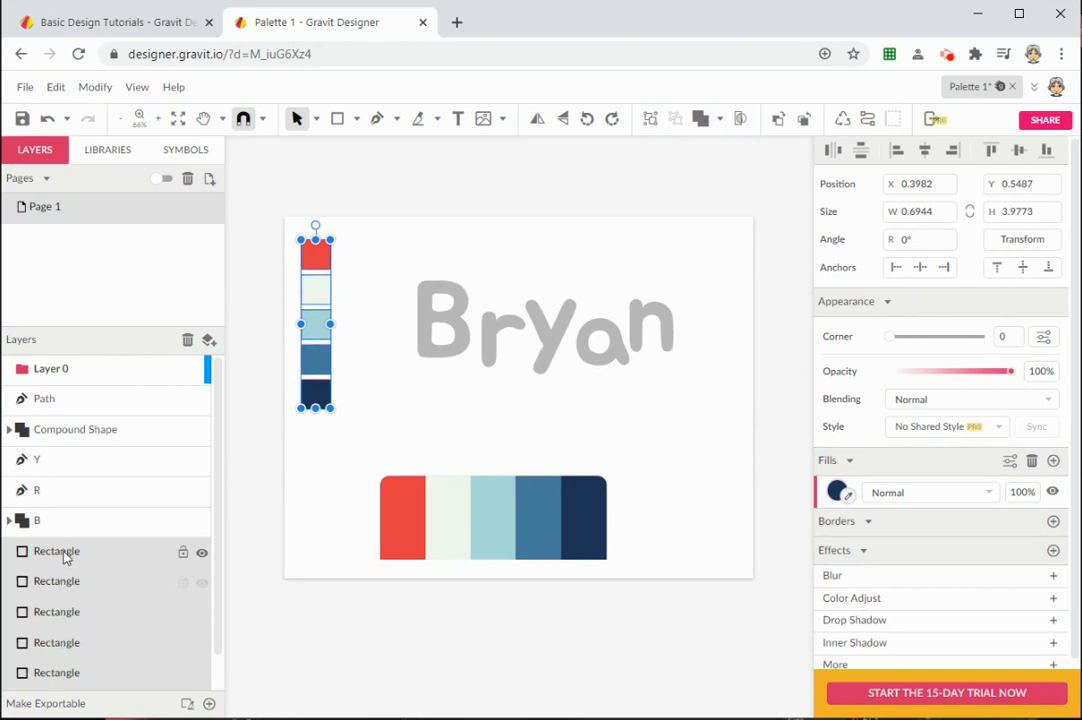
pyautogui.moveTo(73, 562); pyautogui.dragTo(53, 377)
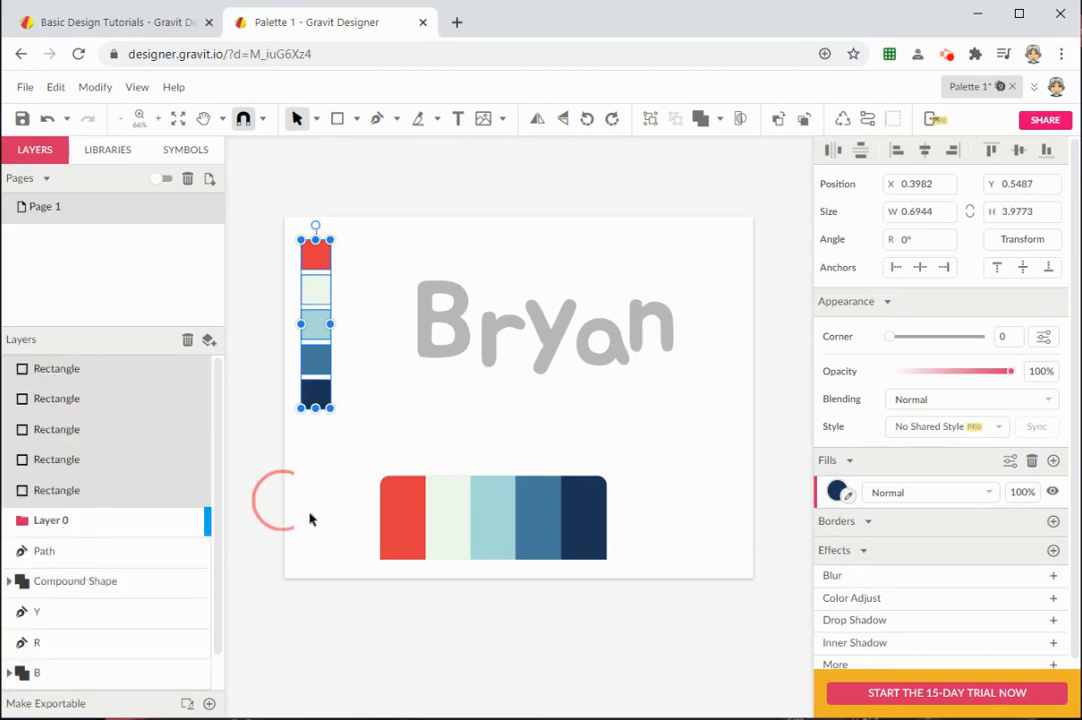
# Step: Move the palette 1 image into Layer 0, then hide and show that layer to check its contents
pyautogui.click(505, 535)
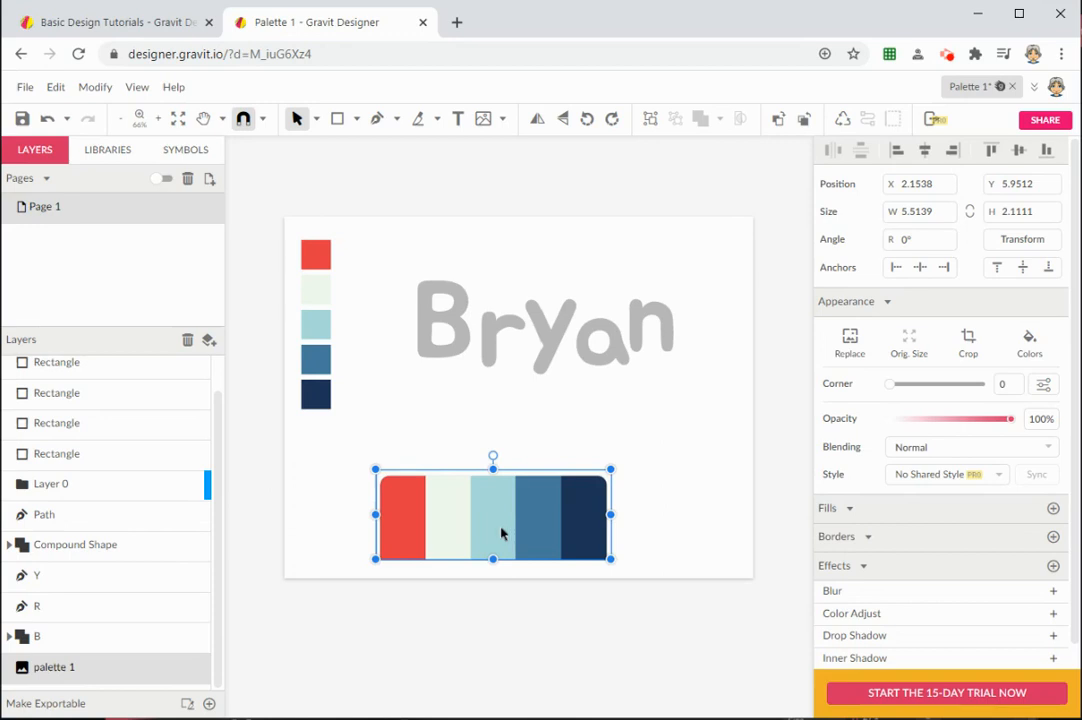
pyautogui.moveTo(52, 668); pyautogui.dragTo(101, 500)
pyautogui.scroll(1, 85, 442)
pyautogui.scroll(-1, 85, 443)
pyautogui.scroll(1, 85, 445)
pyautogui.scroll(-1, 93, 530)
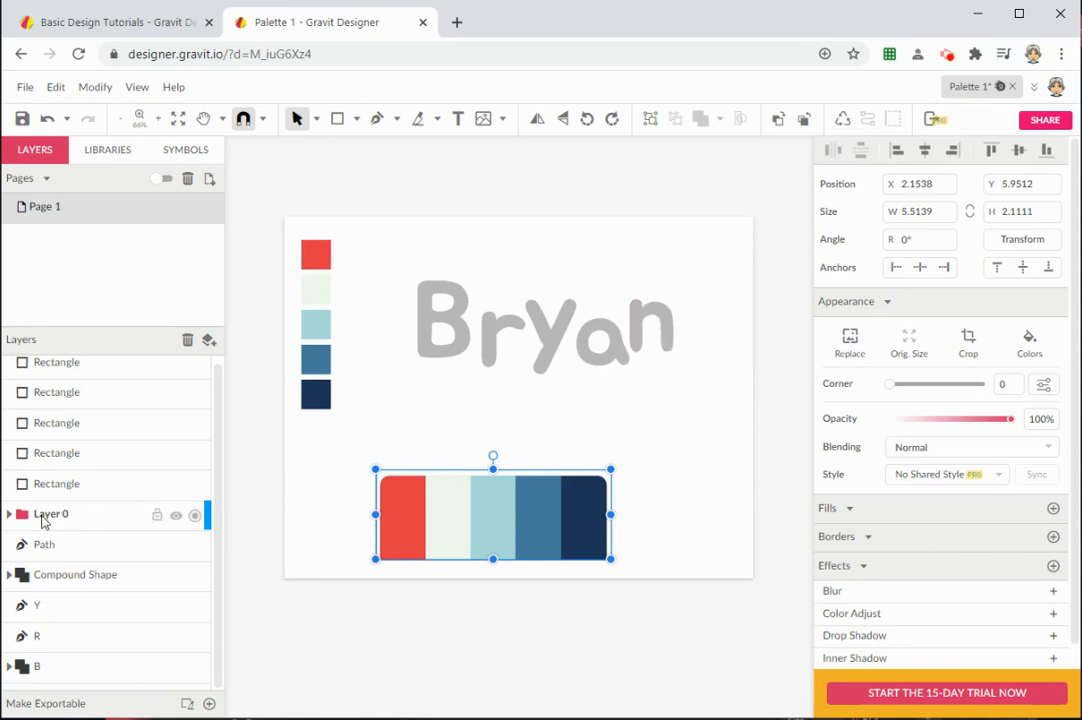
pyautogui.click(177, 518)
pyautogui.click(177, 518)
# Step: Move the five swatch rectangles into Layer 0, check the layer by hiding and showing it, and clear the selection
pyautogui.scroll(1, 104, 486)
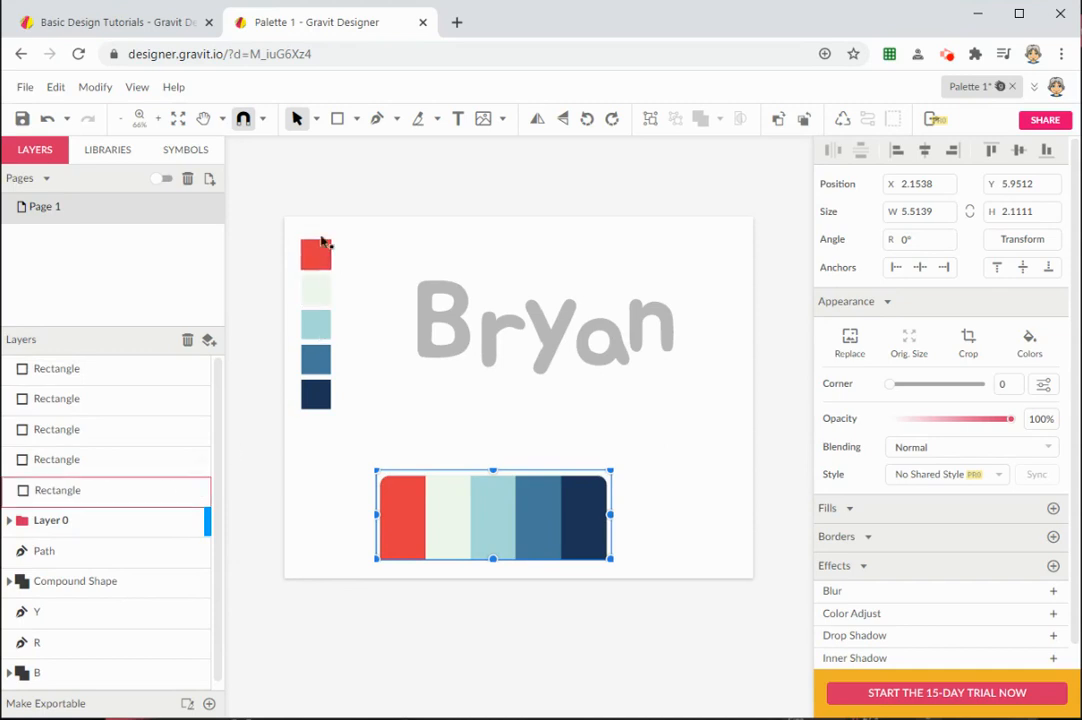
pyautogui.moveTo(273, 227); pyautogui.dragTo(315, 449)
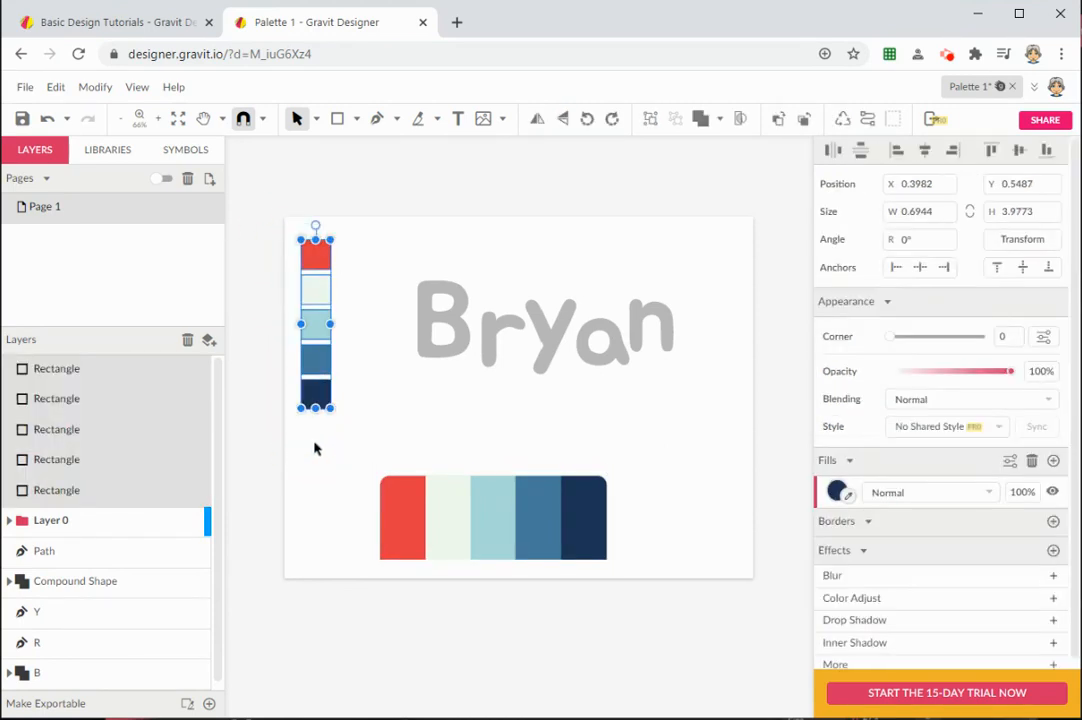
pyautogui.moveTo(68, 490); pyautogui.dragTo(72, 520)
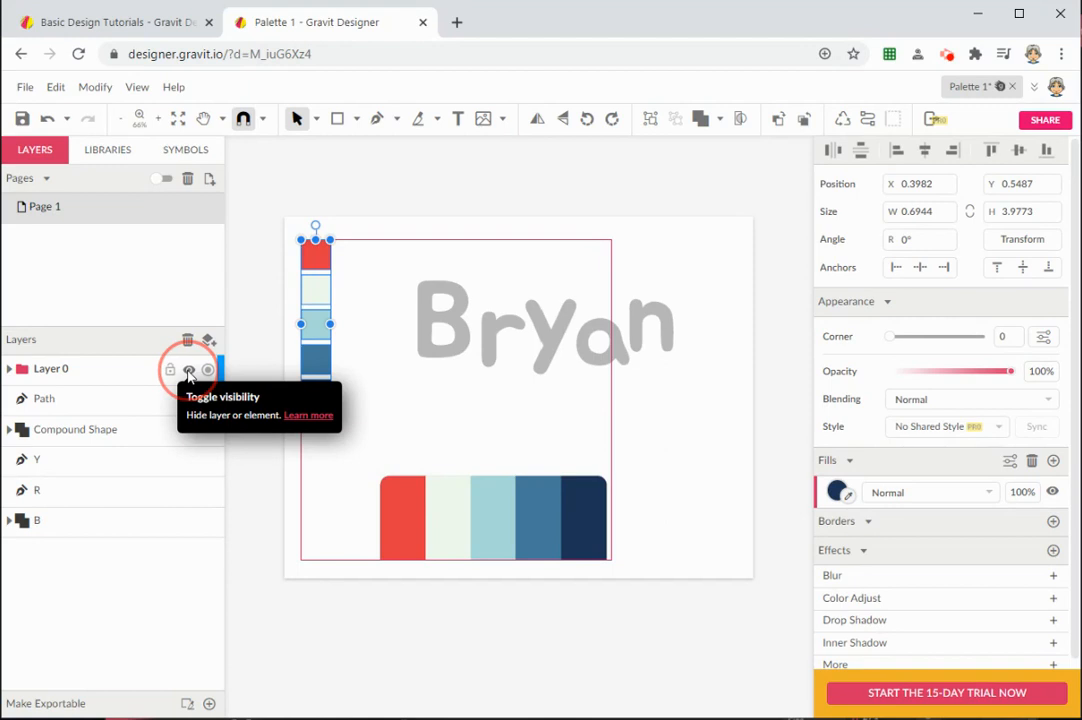
pyautogui.click(189, 372)
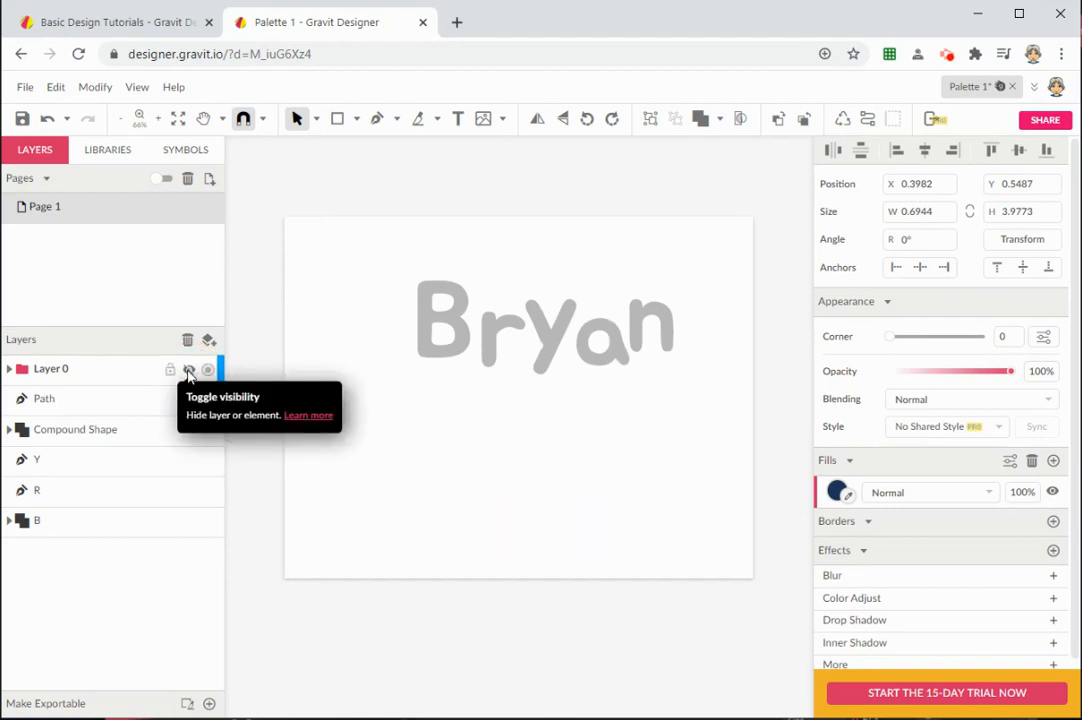
pyautogui.click(189, 372)
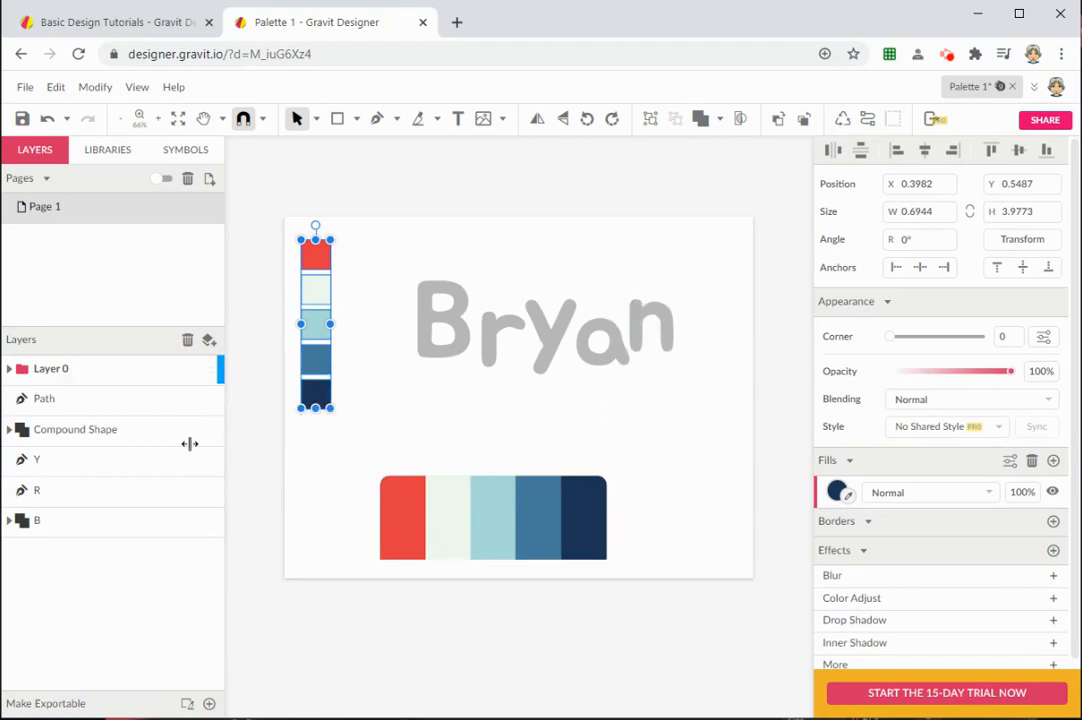
pyautogui.click(80, 598)
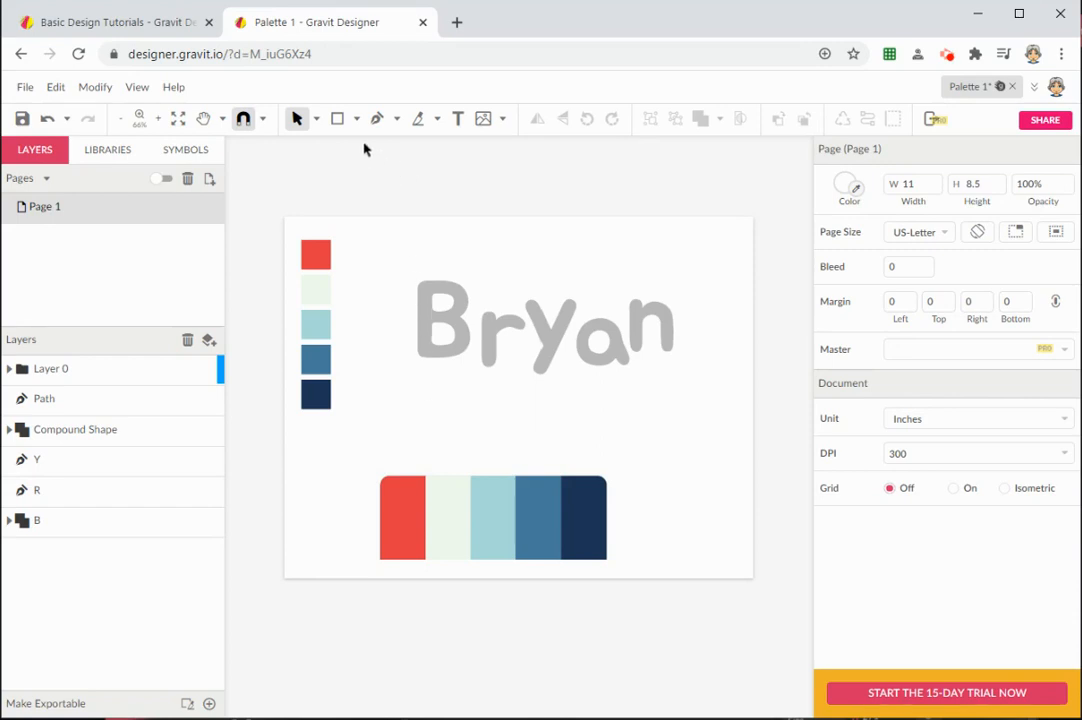
# Step: Fill all five letters with the medium blue #457B9D sampled from the fourth colour swatch
pyautogui.moveTo(395, 279); pyautogui.dragTo(695, 381)
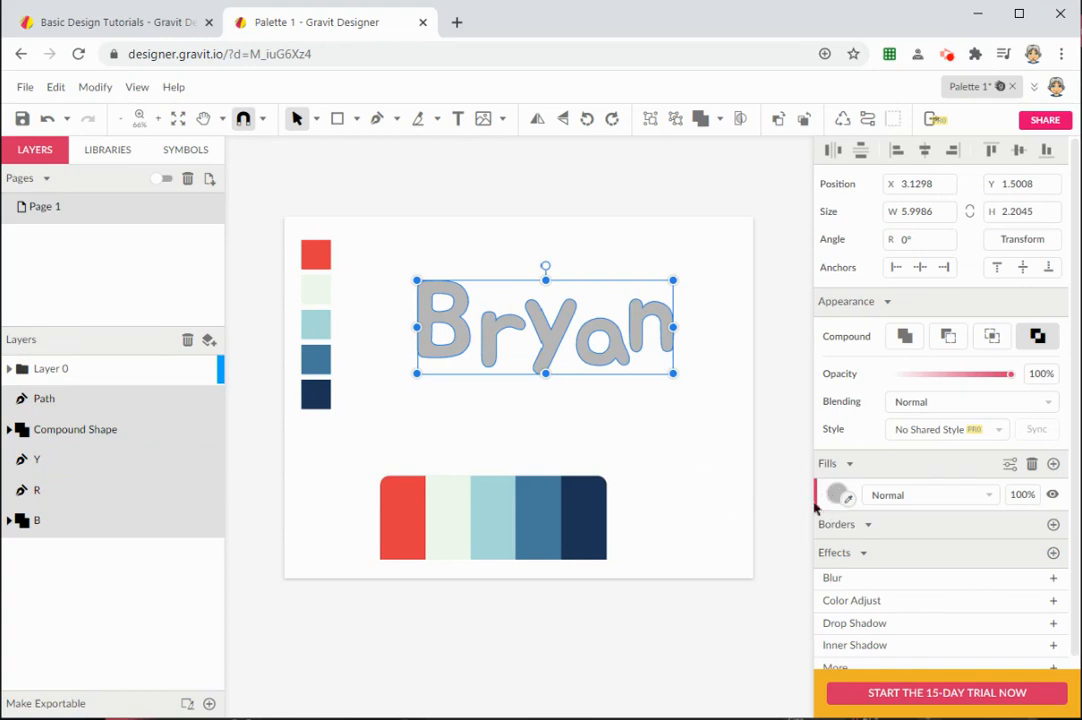
pyautogui.click(846, 503)
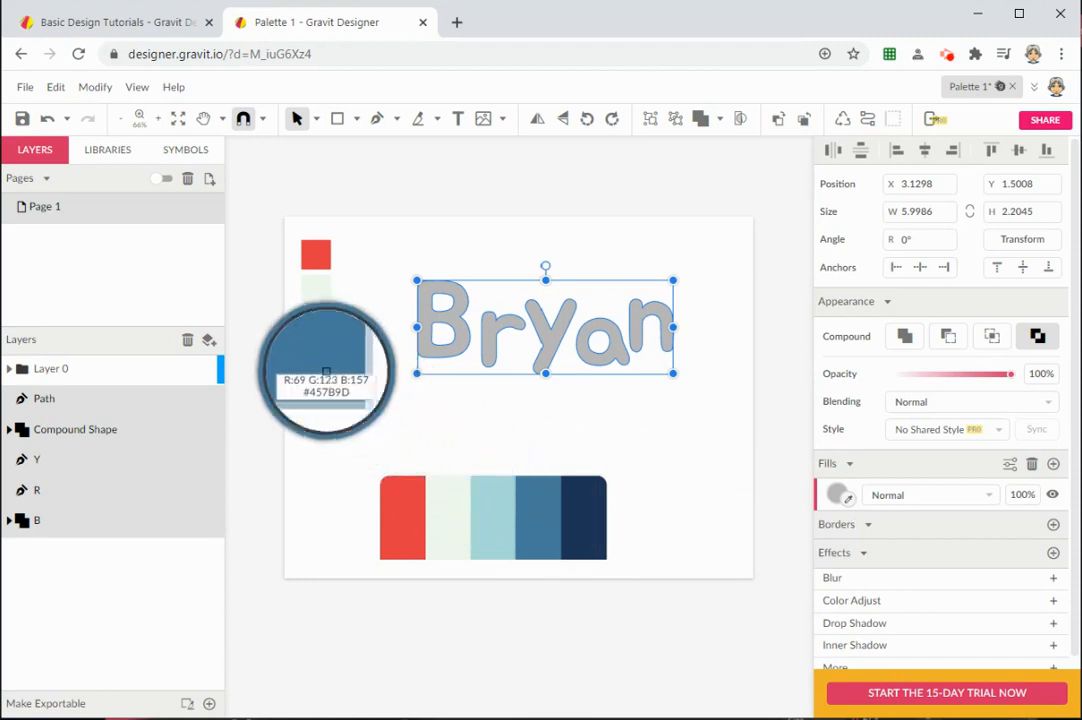
pyautogui.click(327, 365)
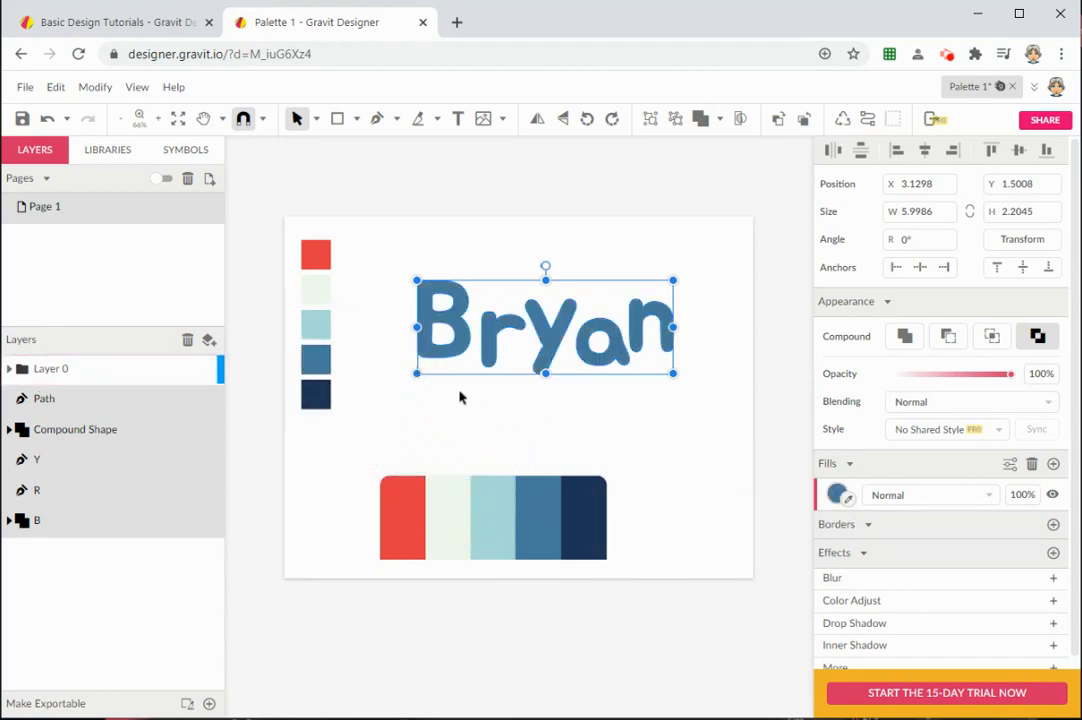
# Step: Draw a circle about 0.67 in wide and duplicate it three times, placing one on B, between r and y, beside a, and between a and n
pyautogui.press('z')
pyautogui.moveTo(396, 249); pyautogui.dragTo(741, 471)
pyautogui.click(640, 543)
pyautogui.press('v')
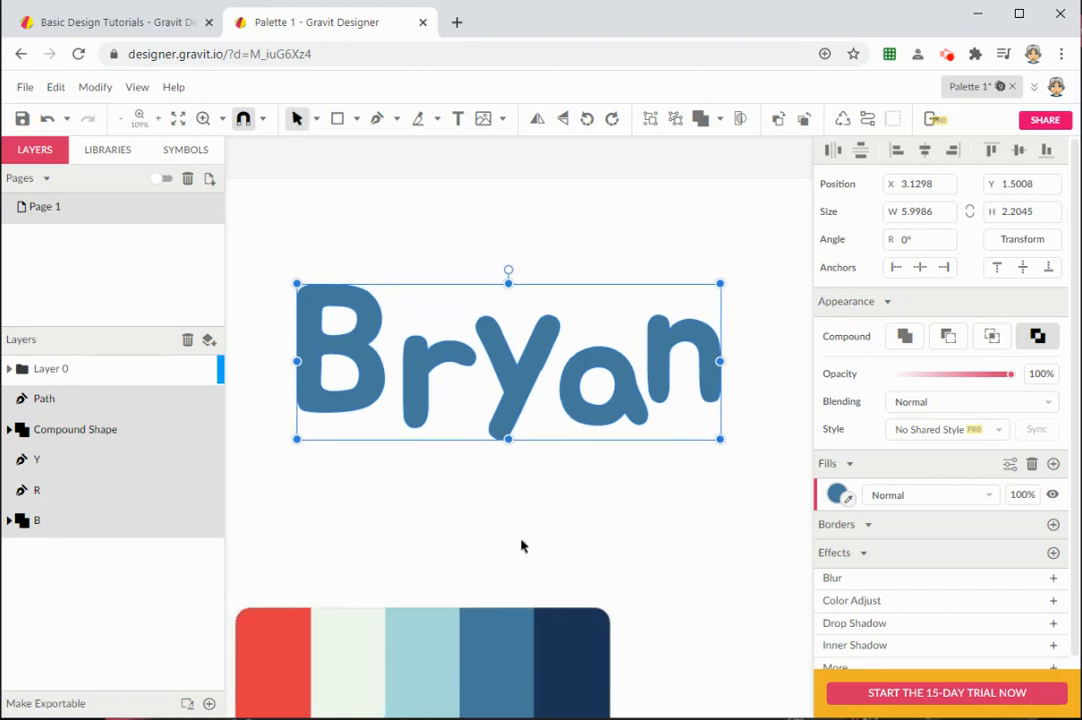
pyautogui.click(520, 546)
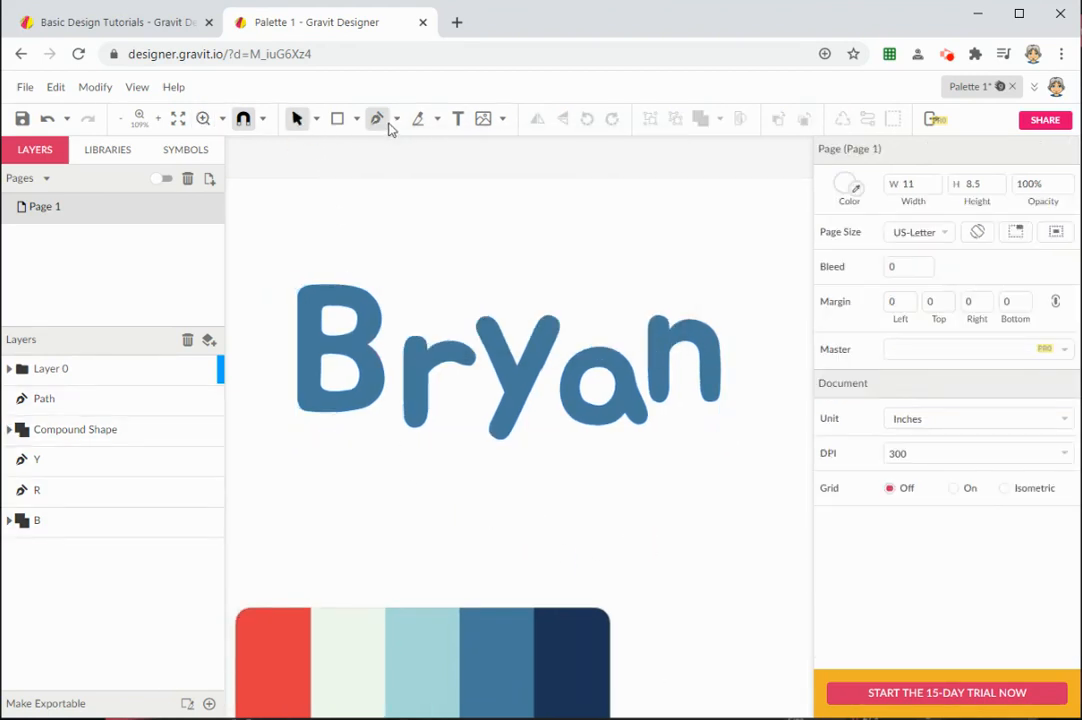
pyautogui.click(356, 120)
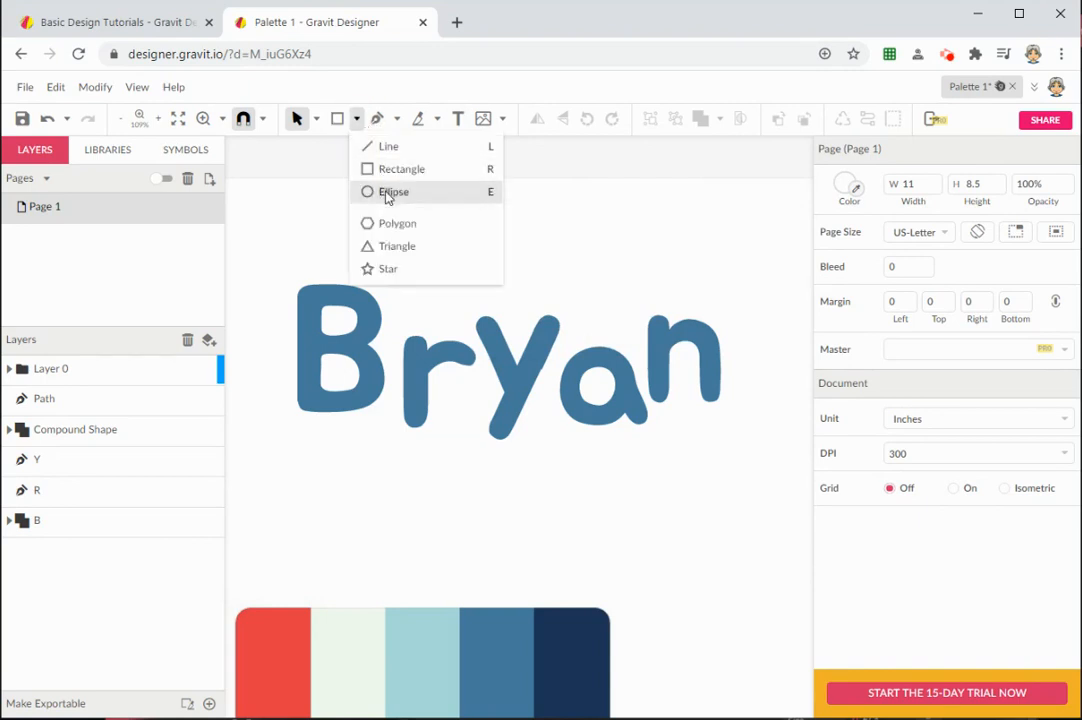
pyautogui.click(455, 197)
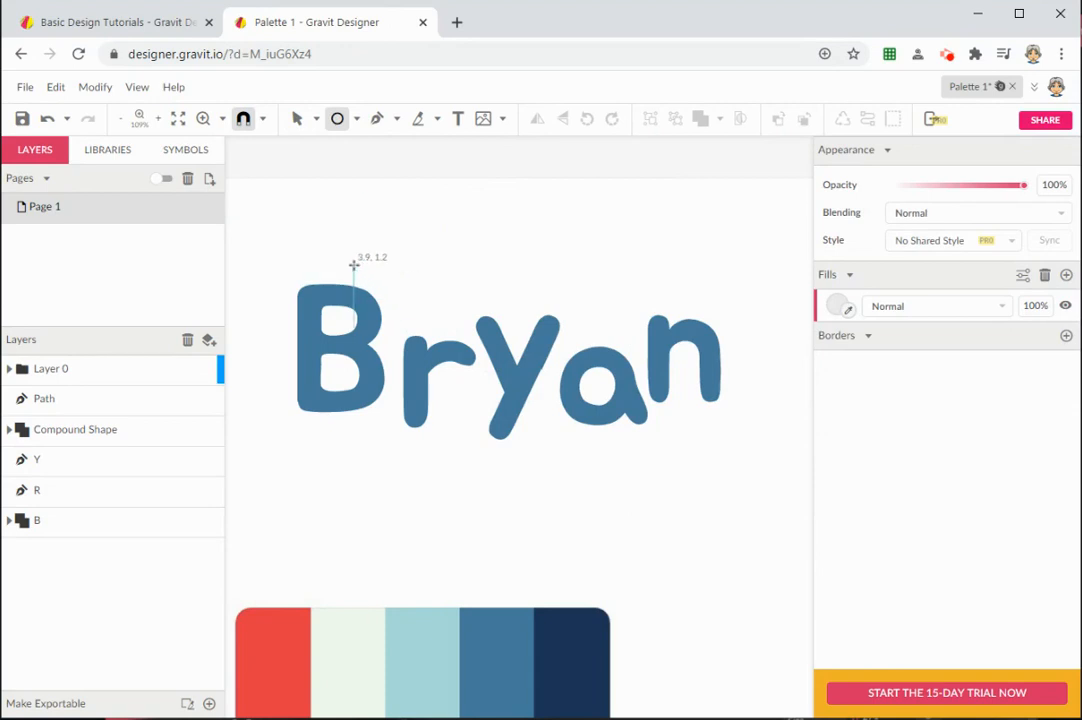
pyautogui.moveTo(351, 262); pyautogui.dragTo(647, 359)
pyautogui.hotkey('ctrl', 'd')
pyautogui.hotkey('ctrl', 'd')
pyautogui.hotkey('ctrl', 'd')
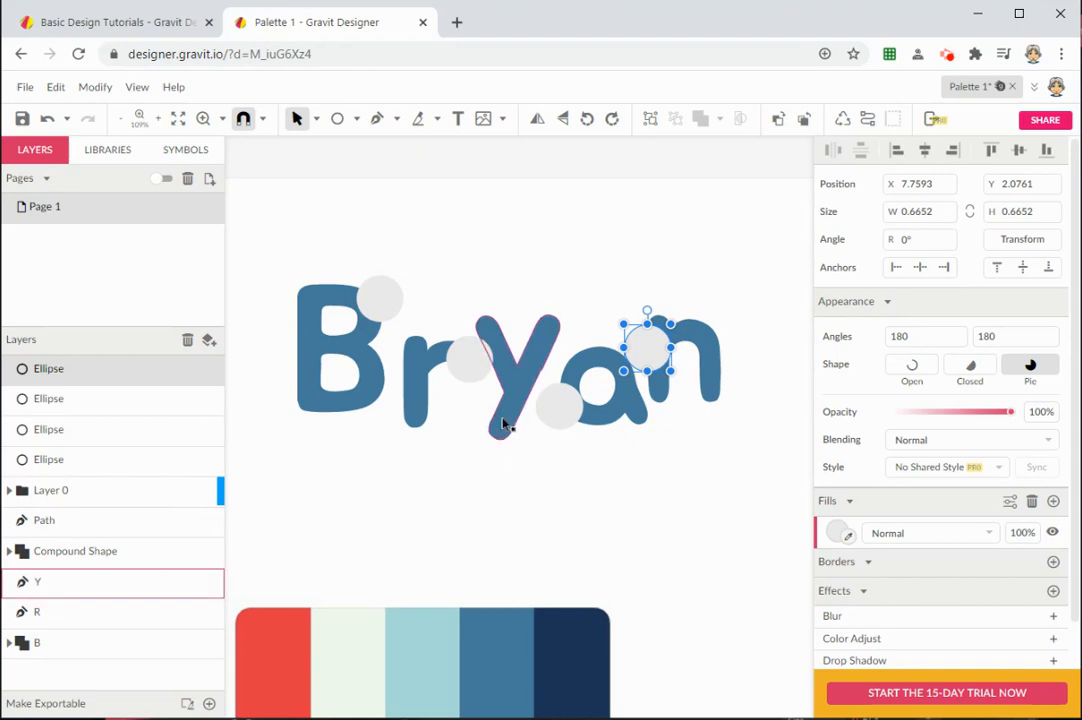
# Step: Shift the B together with its circle up and closer to r, and nudge the a with its circle slightly upward
pyautogui.moveTo(285, 218); pyautogui.dragTo(382, 332)
pyautogui.moveTo(602, 446); pyautogui.dragTo(570, 413)
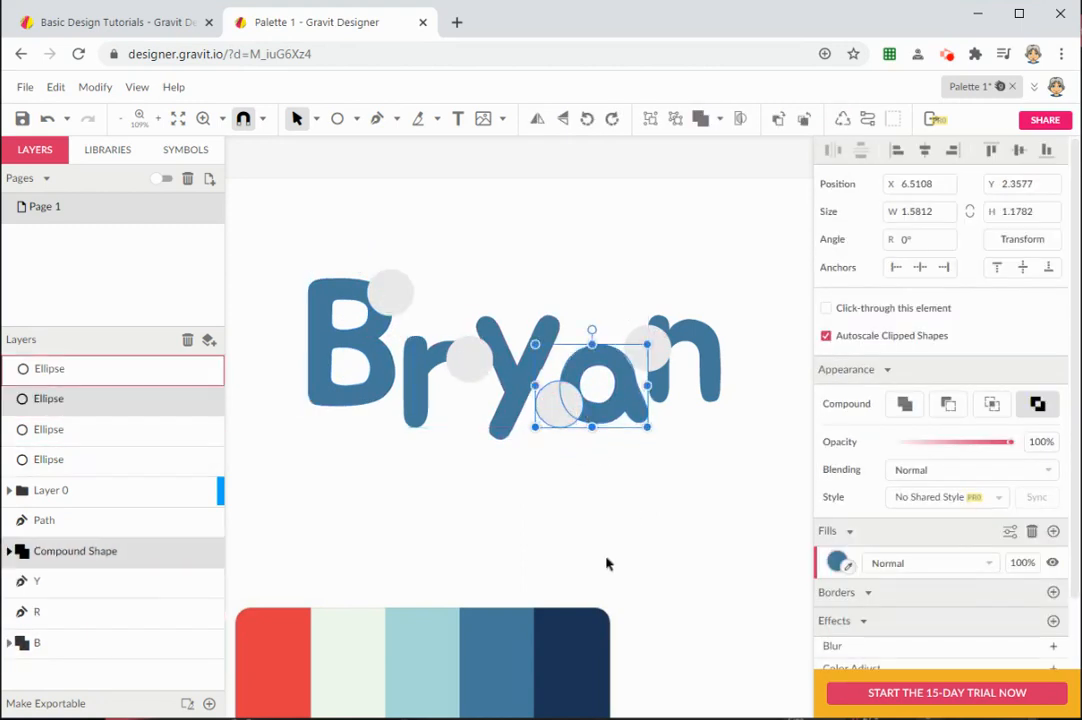
pyautogui.scroll(-5, 681, 584)
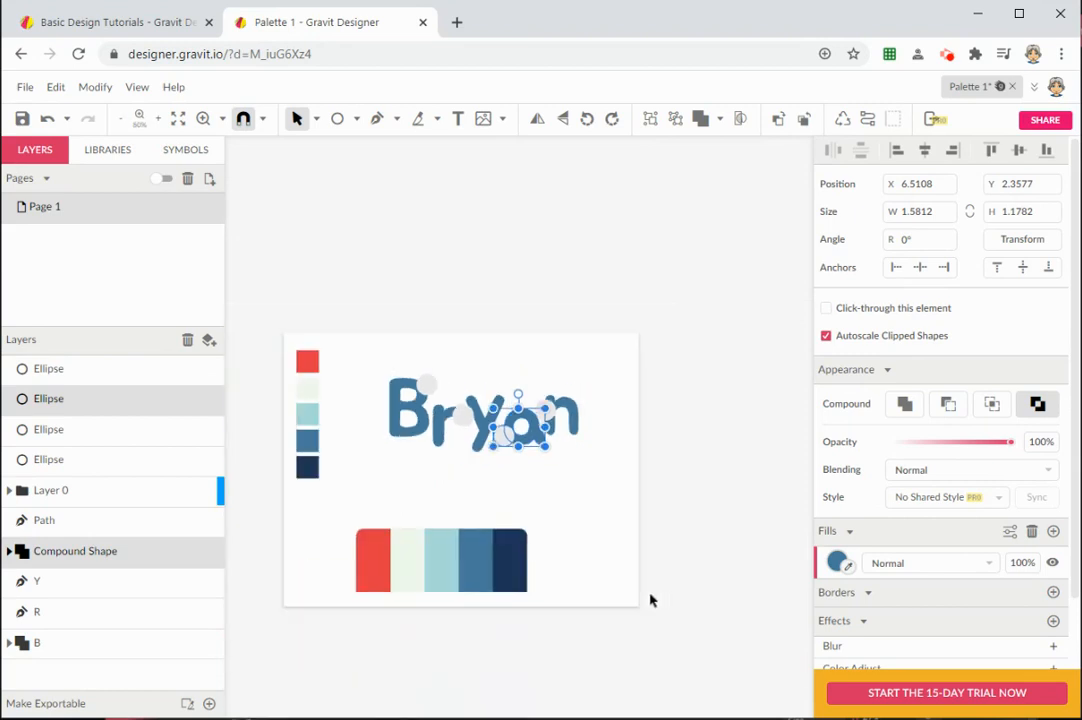
# Step: Send the circle on the B backward in the stacking order, then move its layer to the top of the stack
pyautogui.press('z')
pyautogui.moveTo(411, 336); pyautogui.dragTo(658, 478)
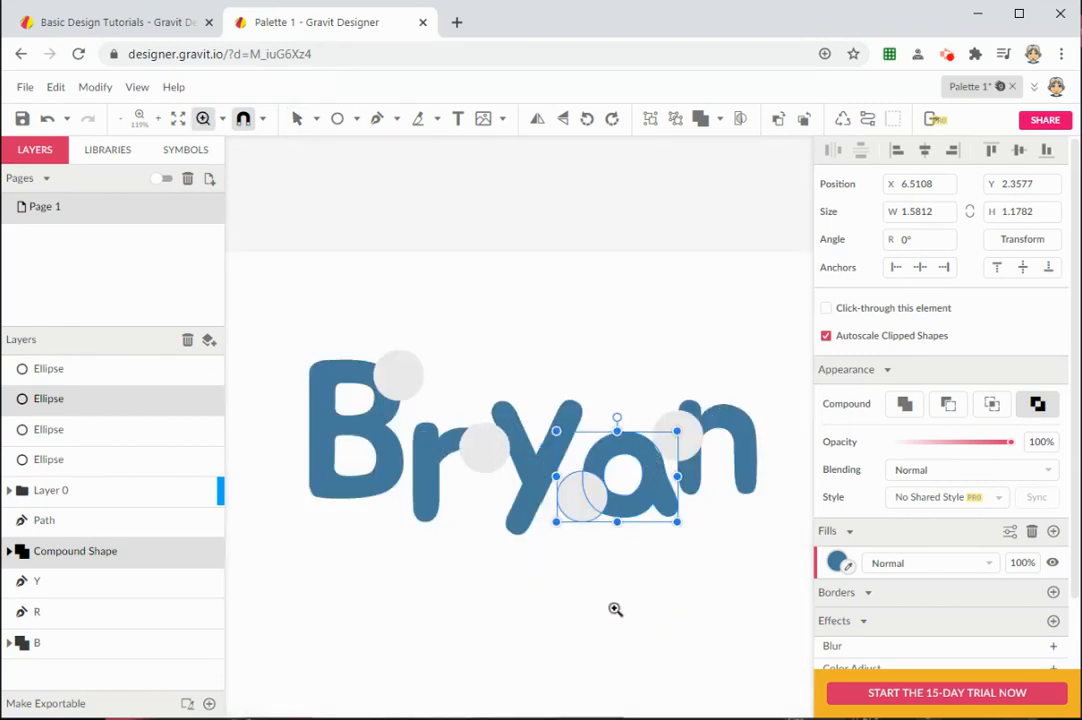
pyautogui.press('v')
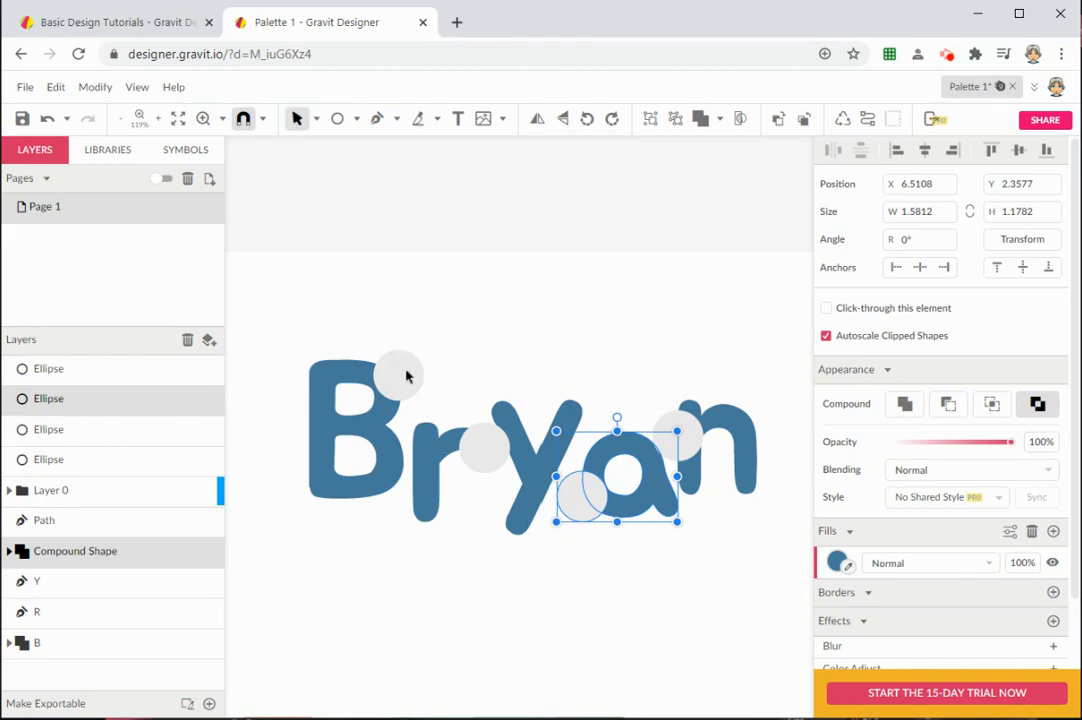
pyautogui.click(406, 375)
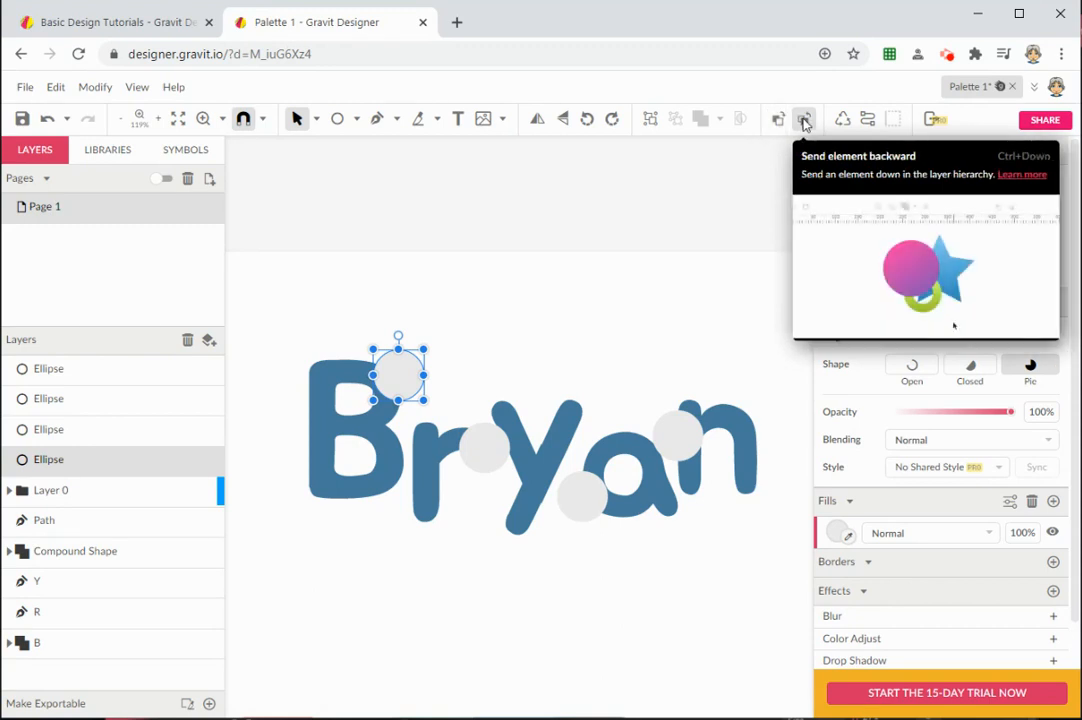
pyautogui.click(805, 121)
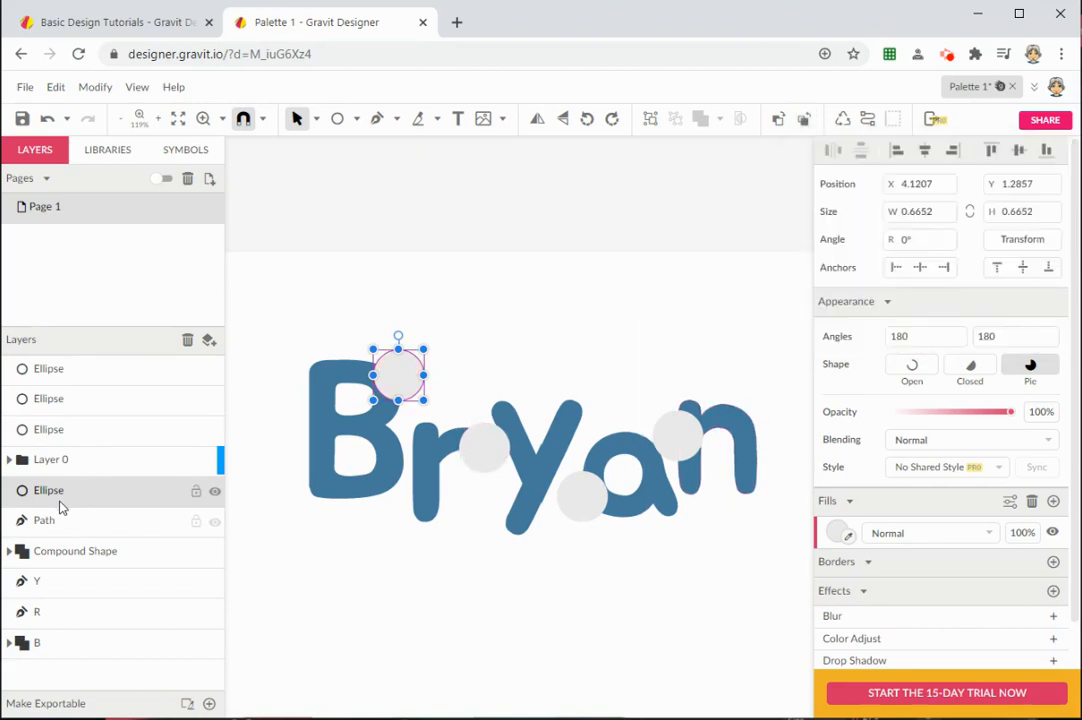
pyautogui.moveTo(64, 493); pyautogui.dragTo(85, 373)
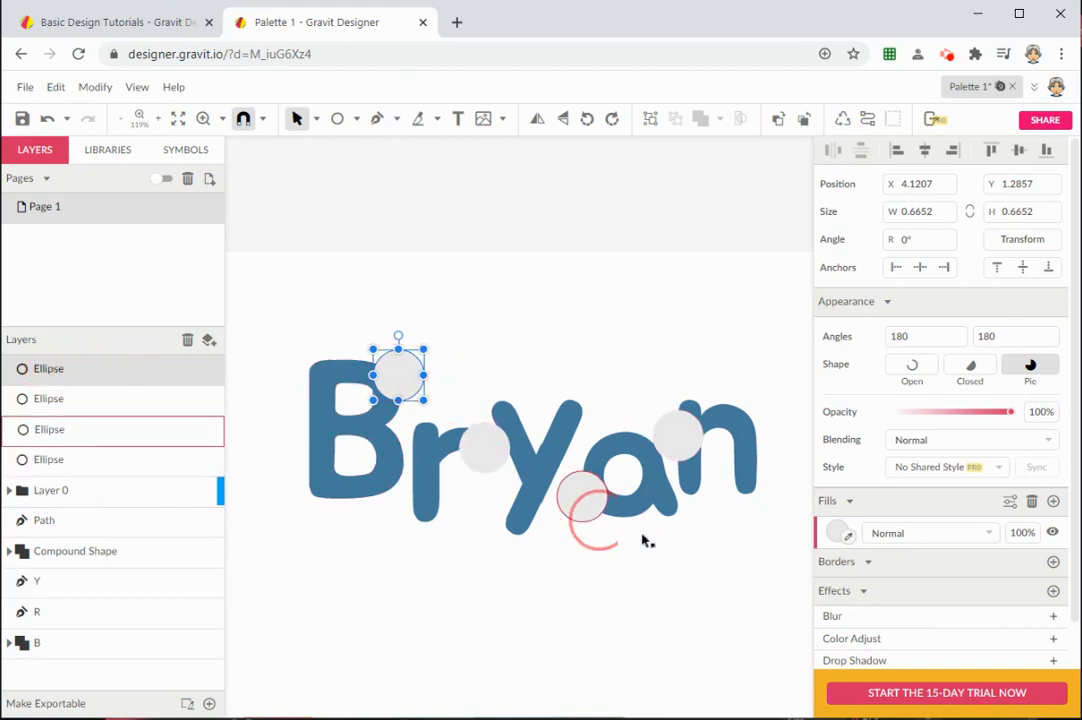
# Step: Fill the circle on the B with the red sampled from the palette image
pyautogui.press('space')
pyautogui.moveTo(661, 576); pyautogui.dragTo(686, 512)
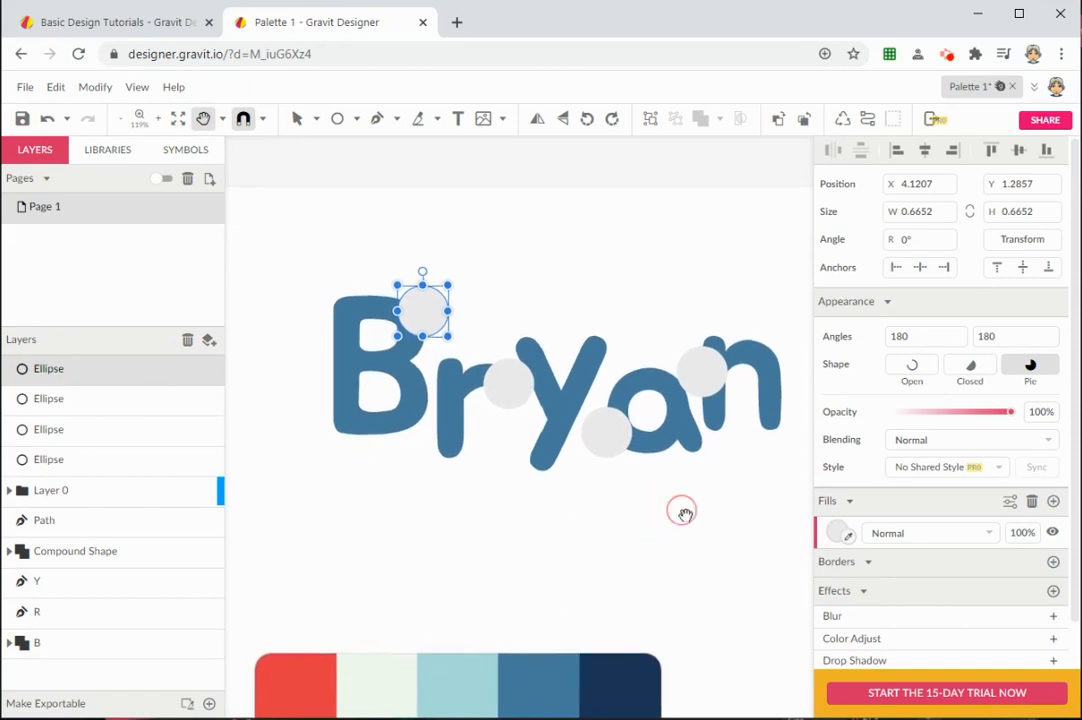
pyautogui.moveTo(848, 537); pyautogui.dragTo(309, 645)
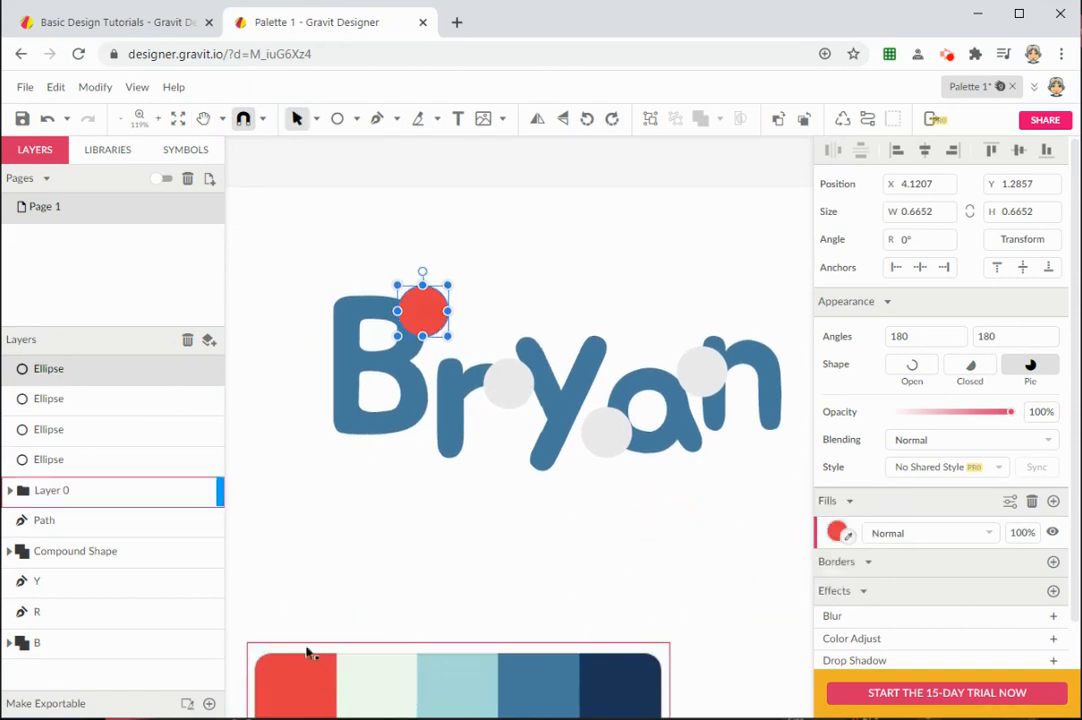
# Step: Rename the red circle's layer as "Ellipse 1 RED"
pyautogui.doubleClick(49, 370)
pyautogui.click(49, 369)
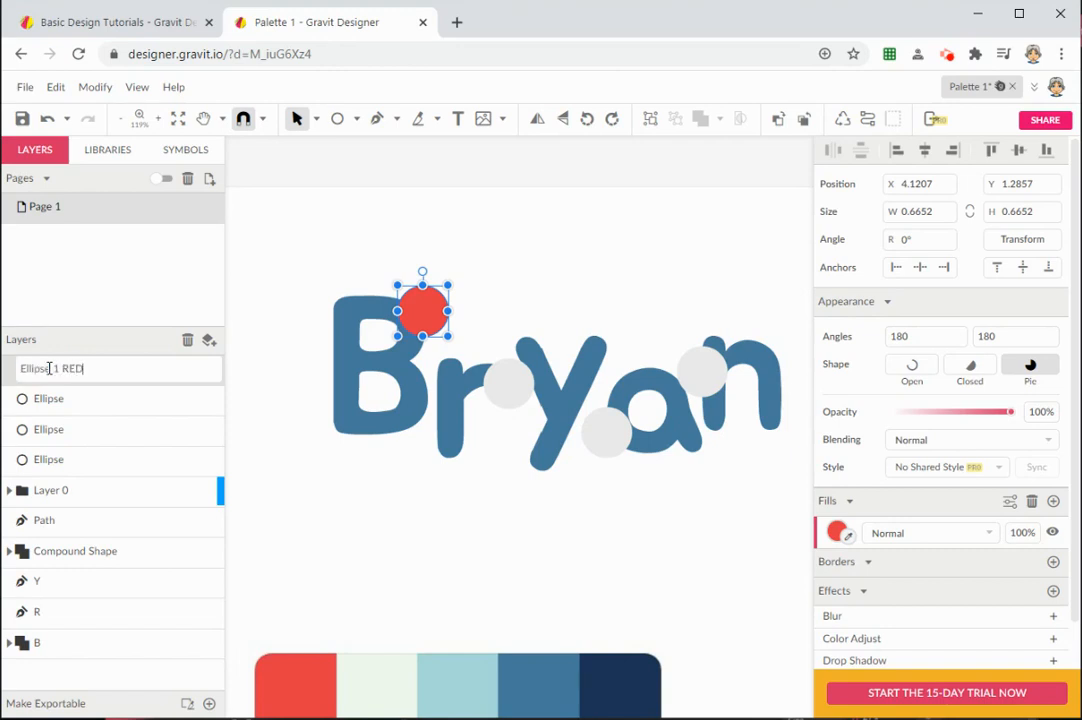
pyautogui.press('Return')
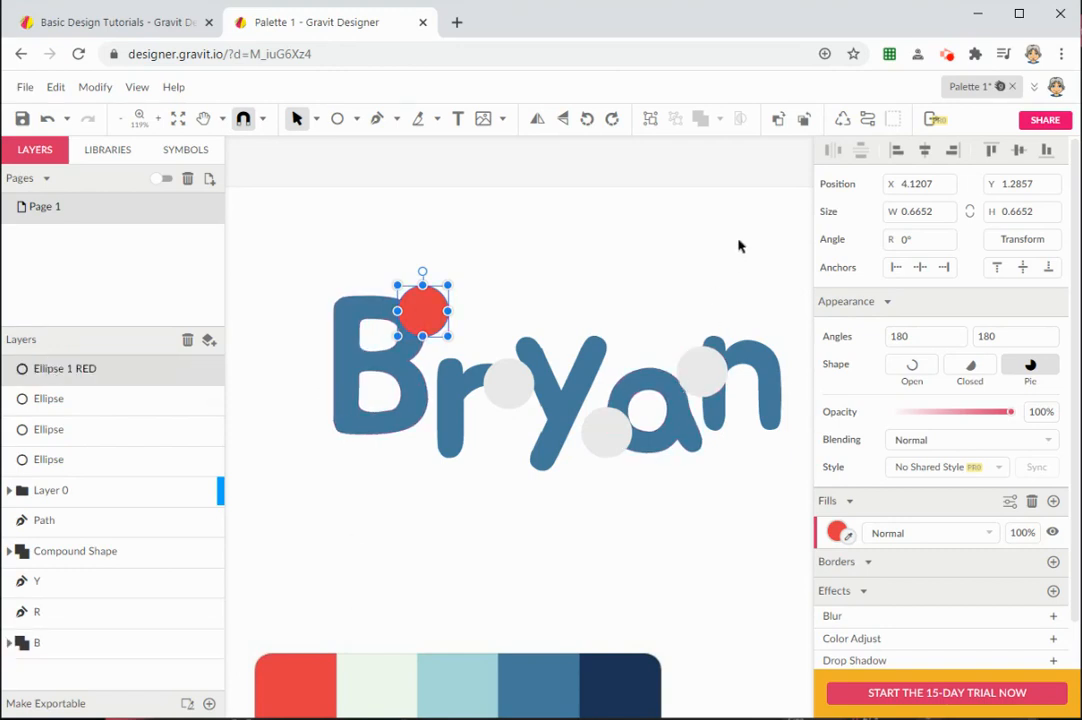
# Step: Send the red circle backward one level at a time until it sits behind the B
pyautogui.click(805, 120)
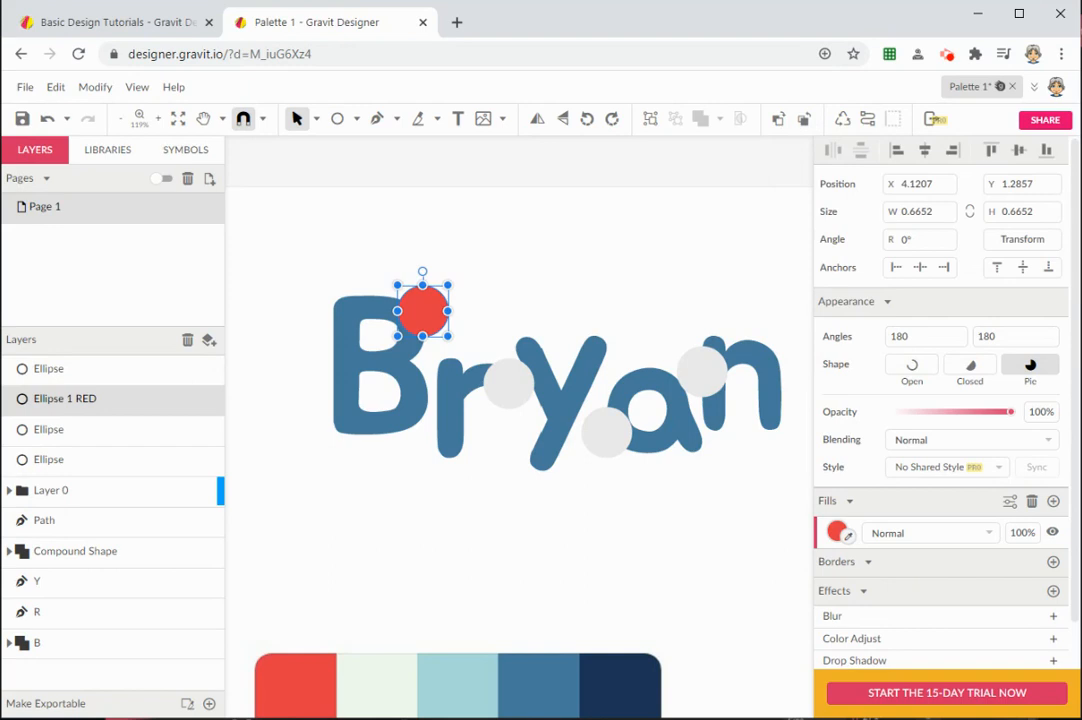
pyautogui.click(804, 119)
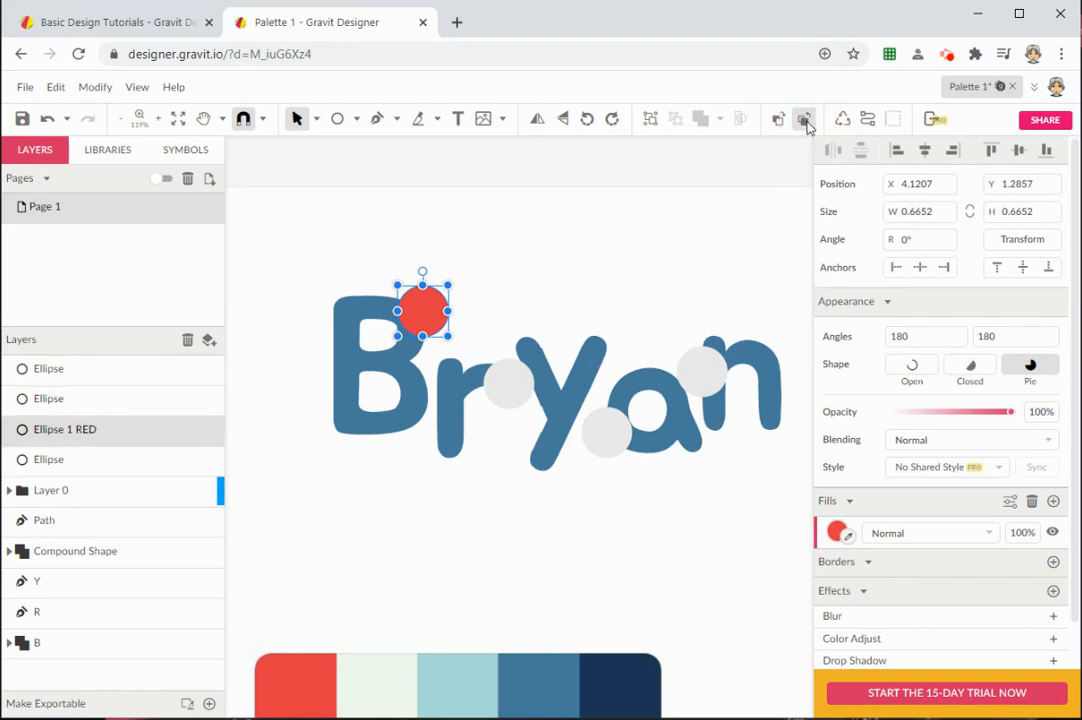
pyautogui.click(805, 120)
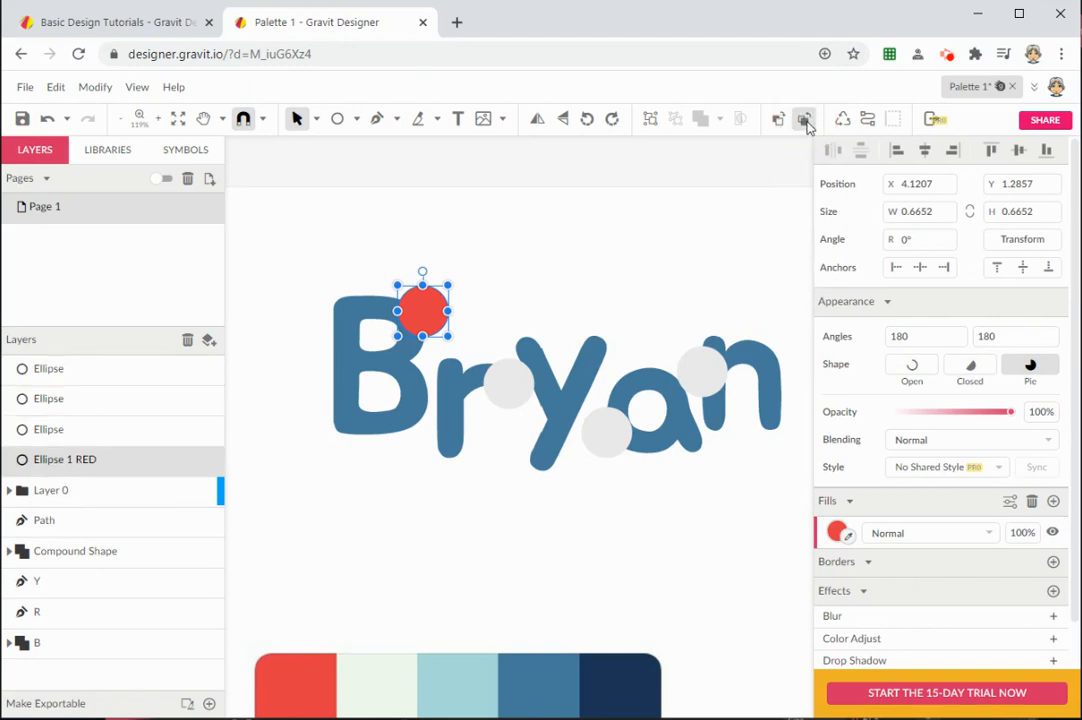
pyautogui.click(805, 120)
pyautogui.click(806, 121)
pyautogui.click(806, 121)
pyautogui.click(806, 121)
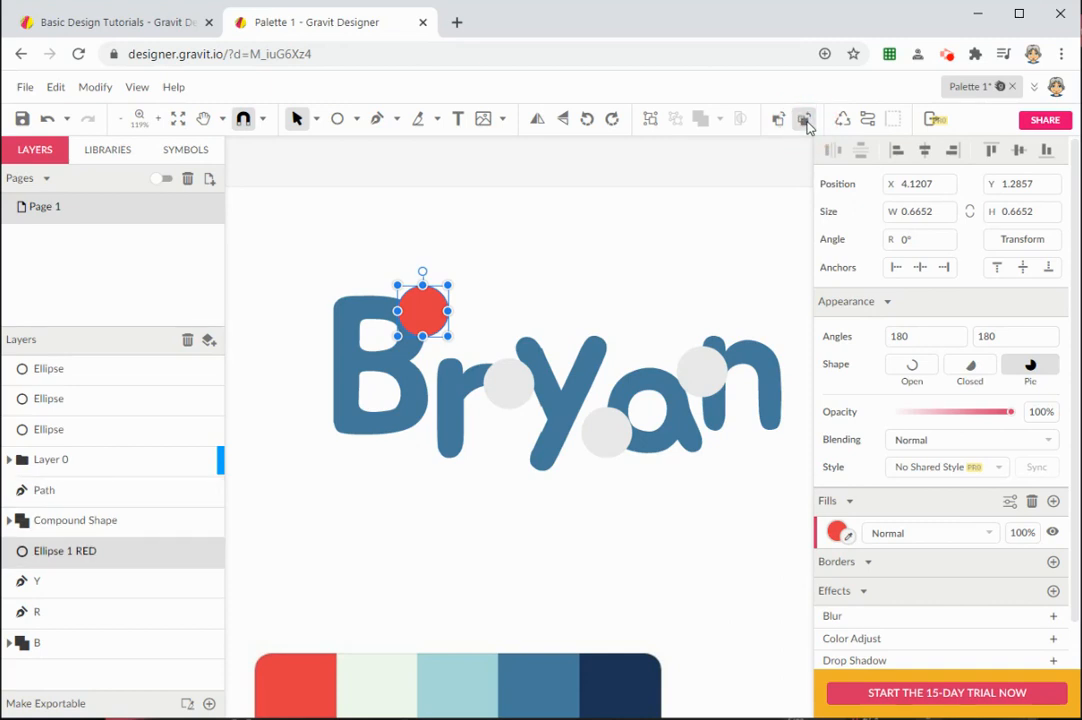
pyautogui.click(806, 121)
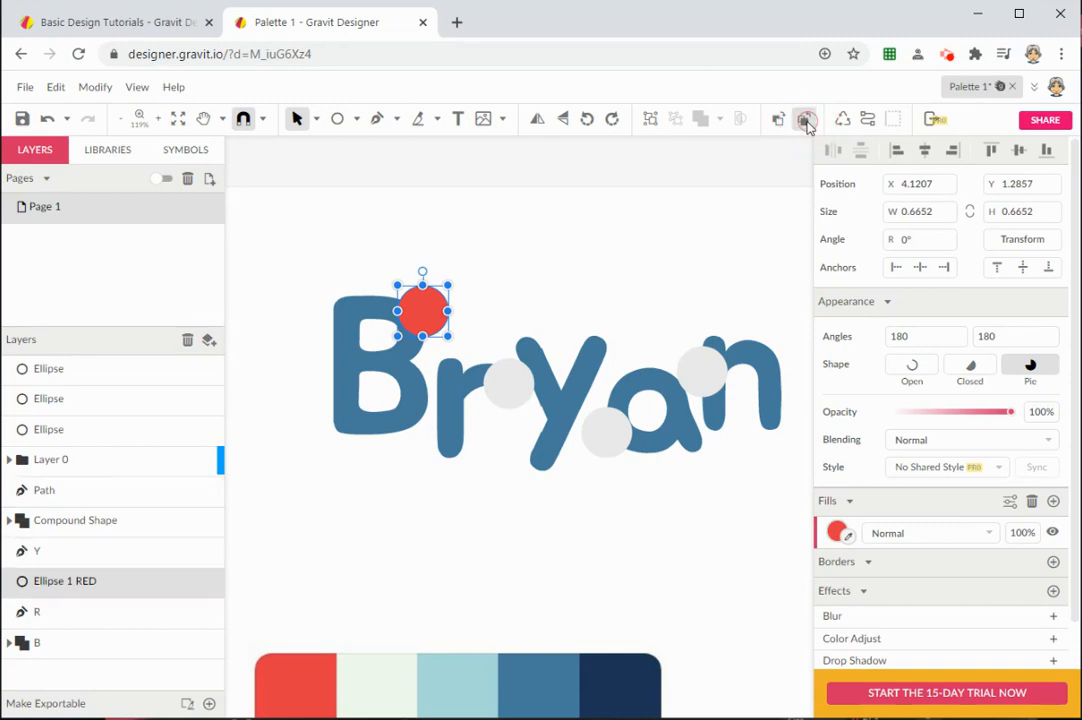
pyautogui.click(806, 121)
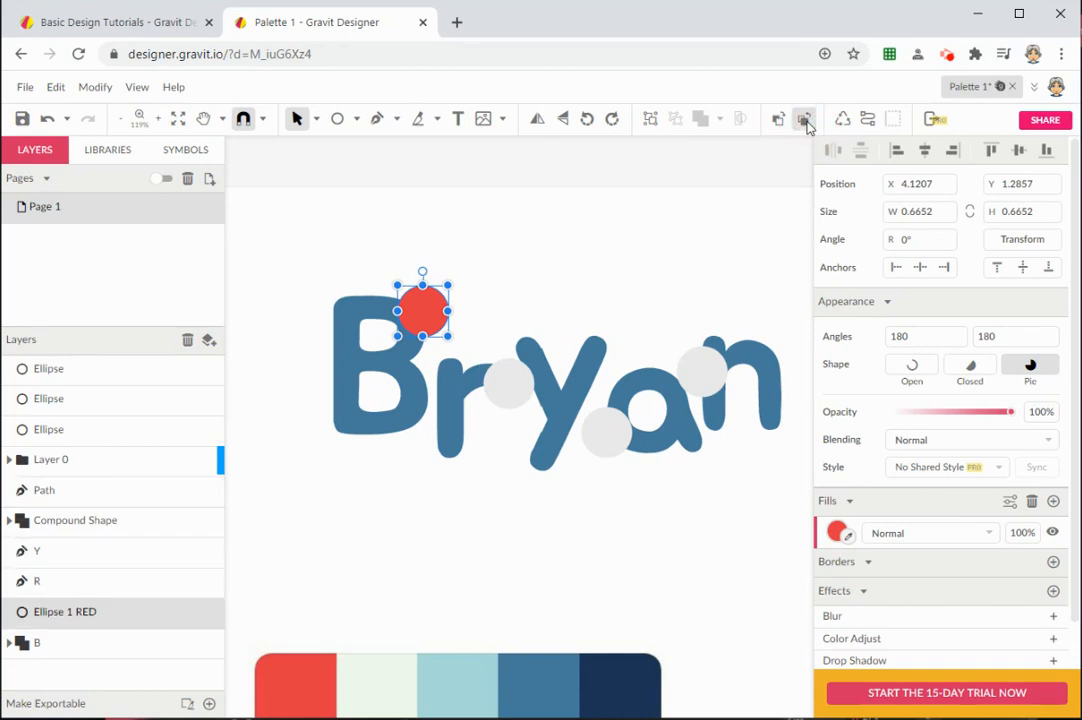
pyautogui.click(806, 121)
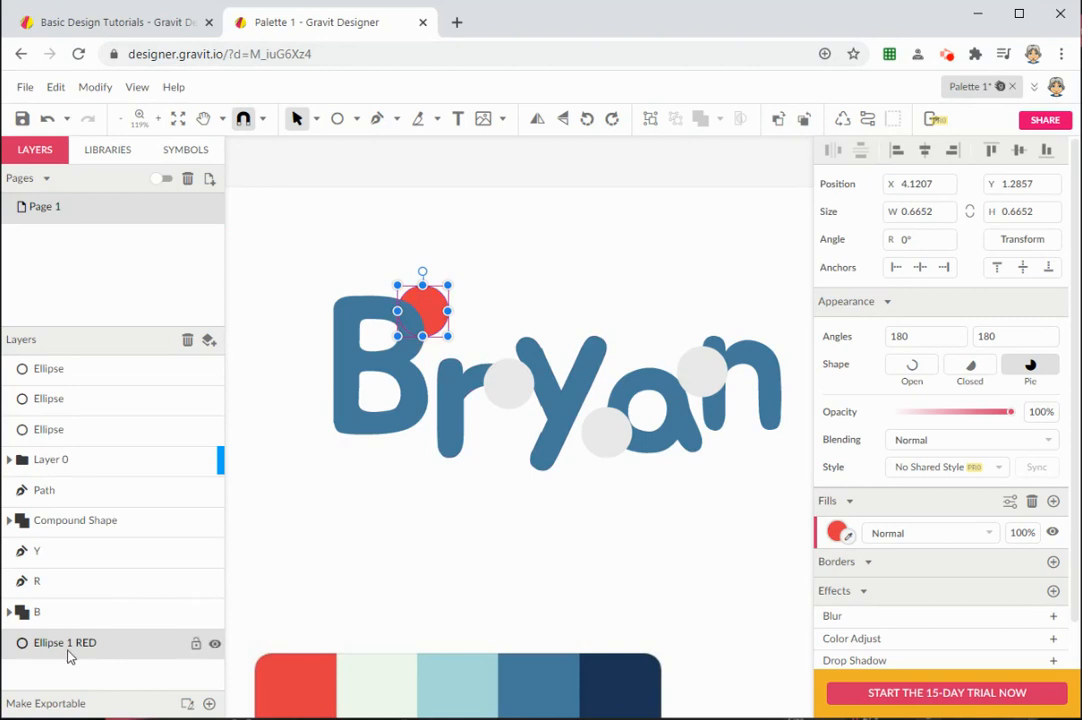
# Step: Move the red circle's layer back up to second place in the stack, undoing the attempt that nests it inside another ellipse
pyautogui.moveTo(65, 642); pyautogui.dragTo(98, 430)
pyautogui.click(404, 567)
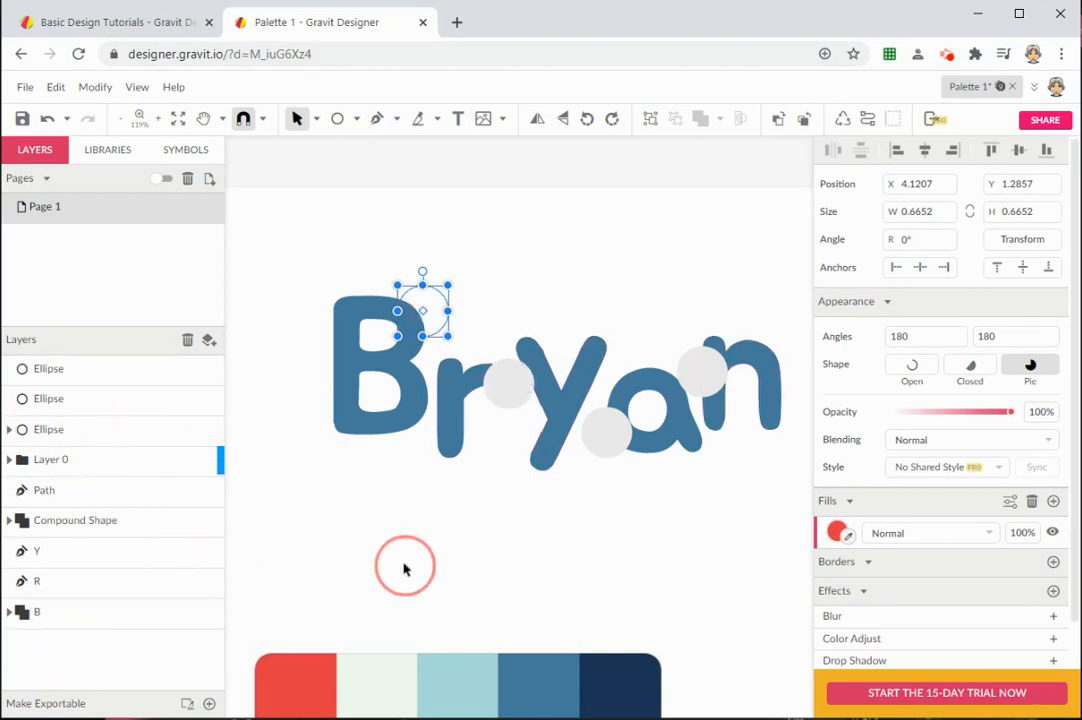
pyautogui.hotkey('ctrl', 'z')
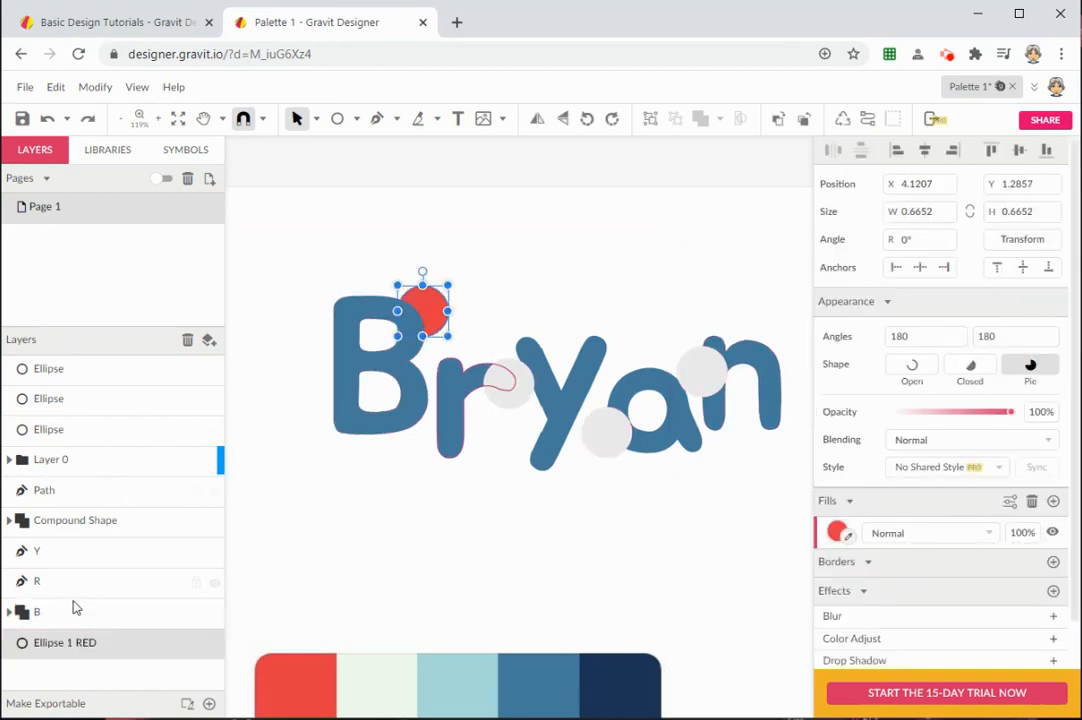
pyautogui.moveTo(68, 642); pyautogui.dragTo(85, 404)
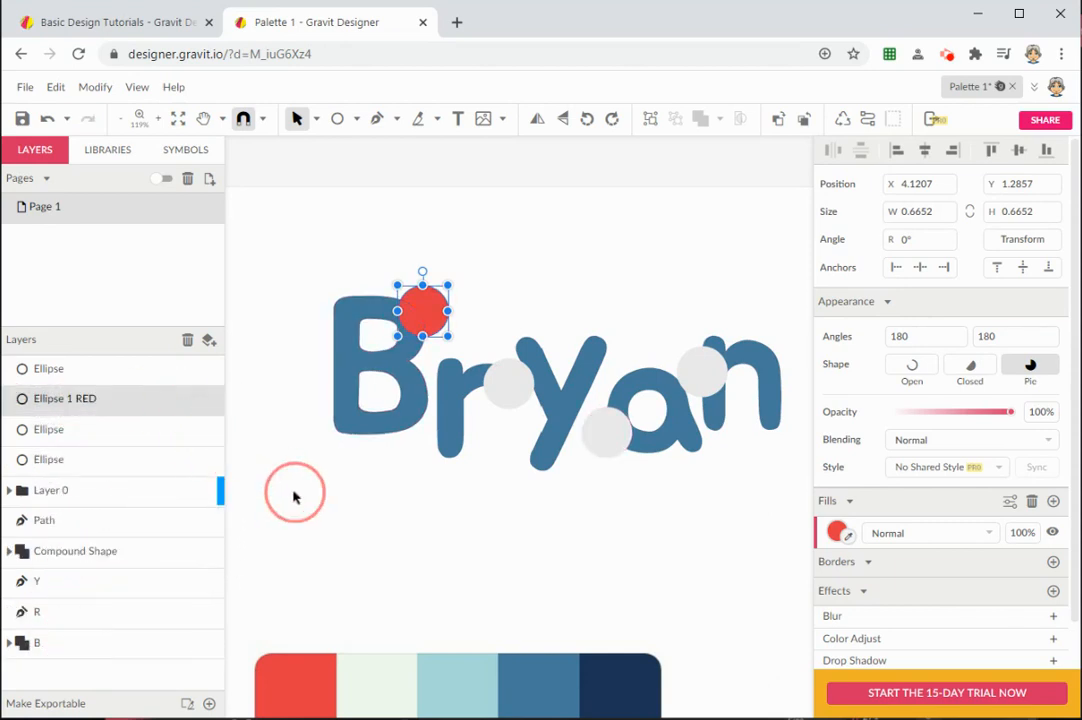
pyautogui.click(340, 505)
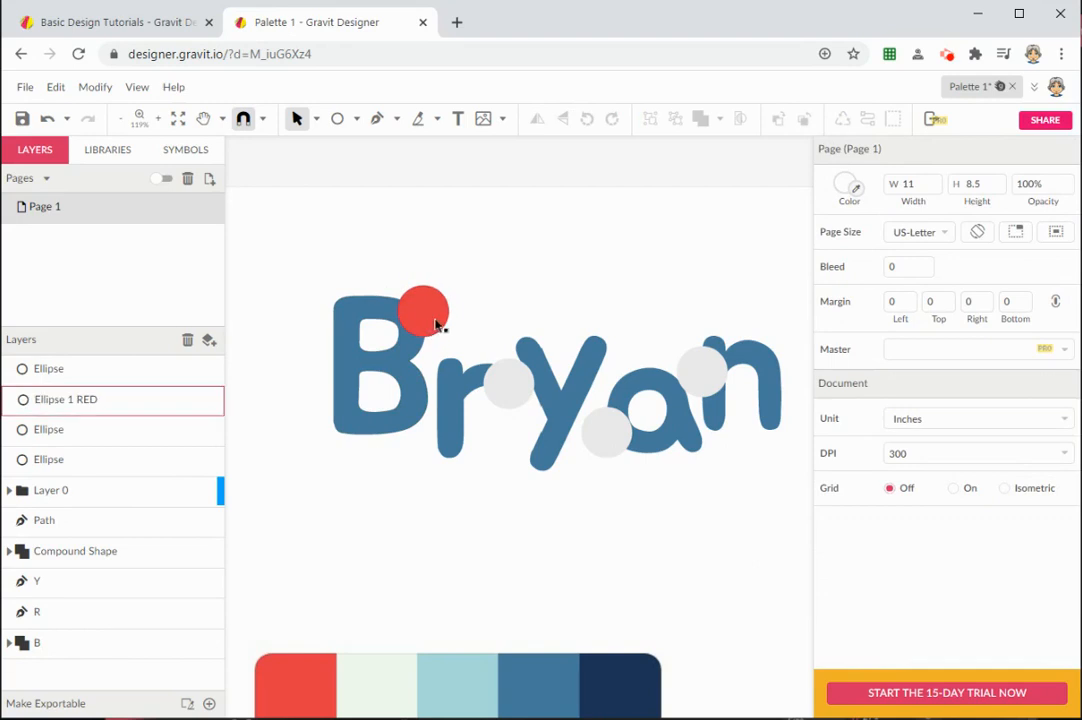
# Step: Send the red circle to the very back of the stacking order, behind the B
pyautogui.click(436, 323)
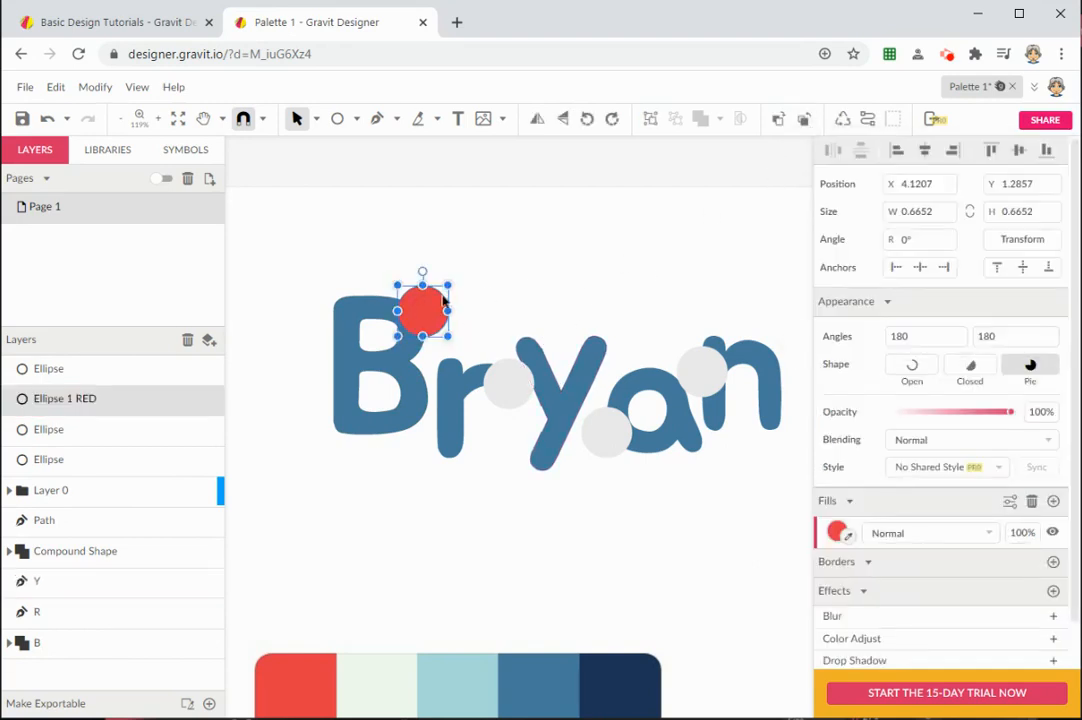
pyautogui.rightClick(422, 318)
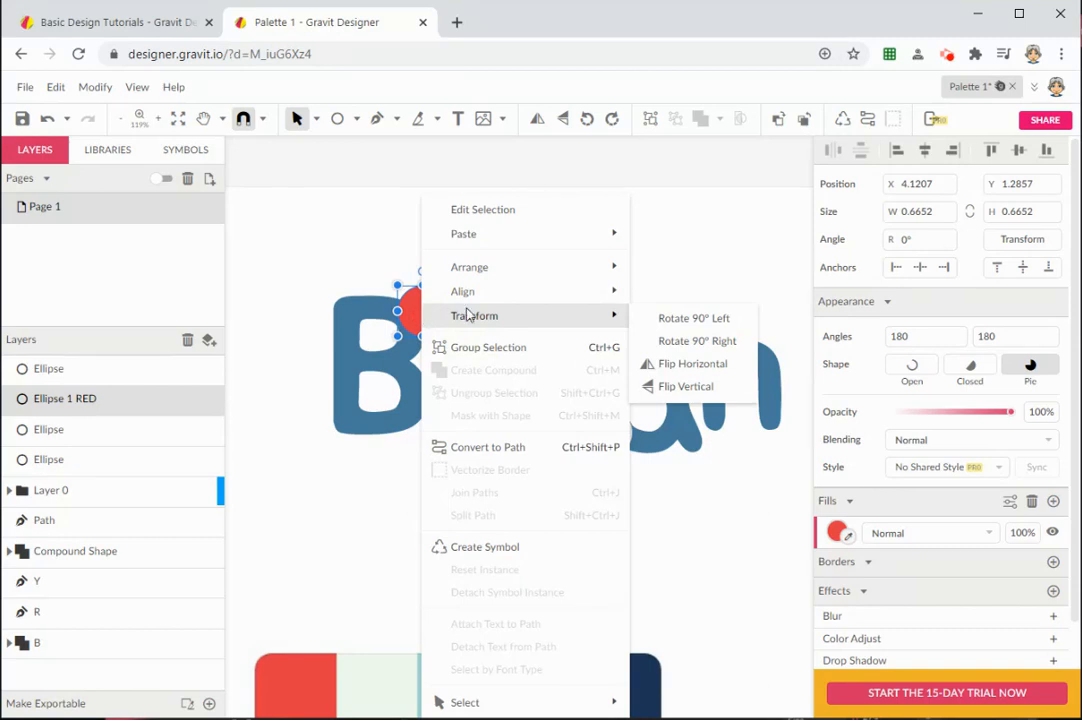
pyautogui.moveTo(474, 276)
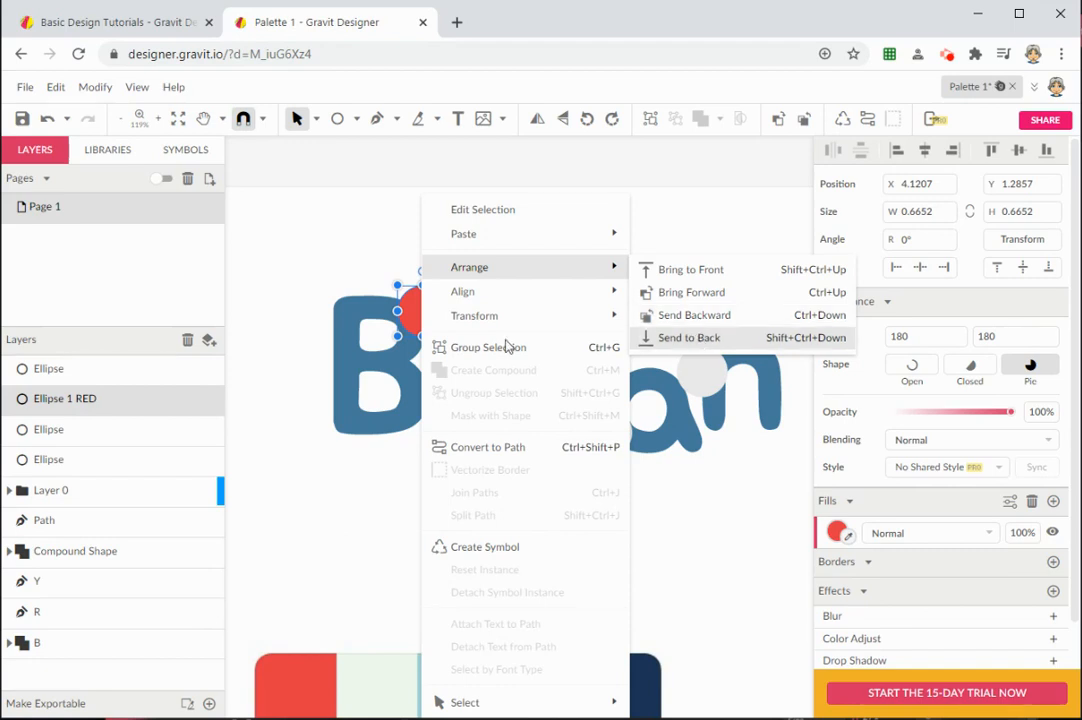
pyautogui.click(349, 258)
pyautogui.click(424, 318)
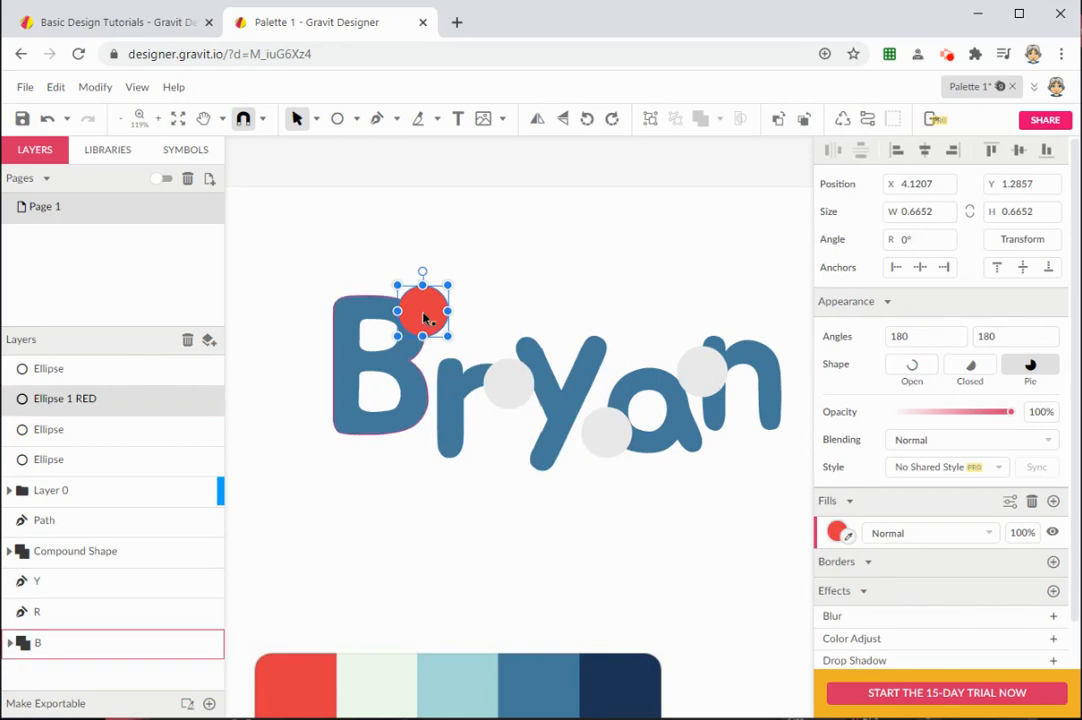
pyautogui.hotkey('ctrl', 'shift', 'Down')
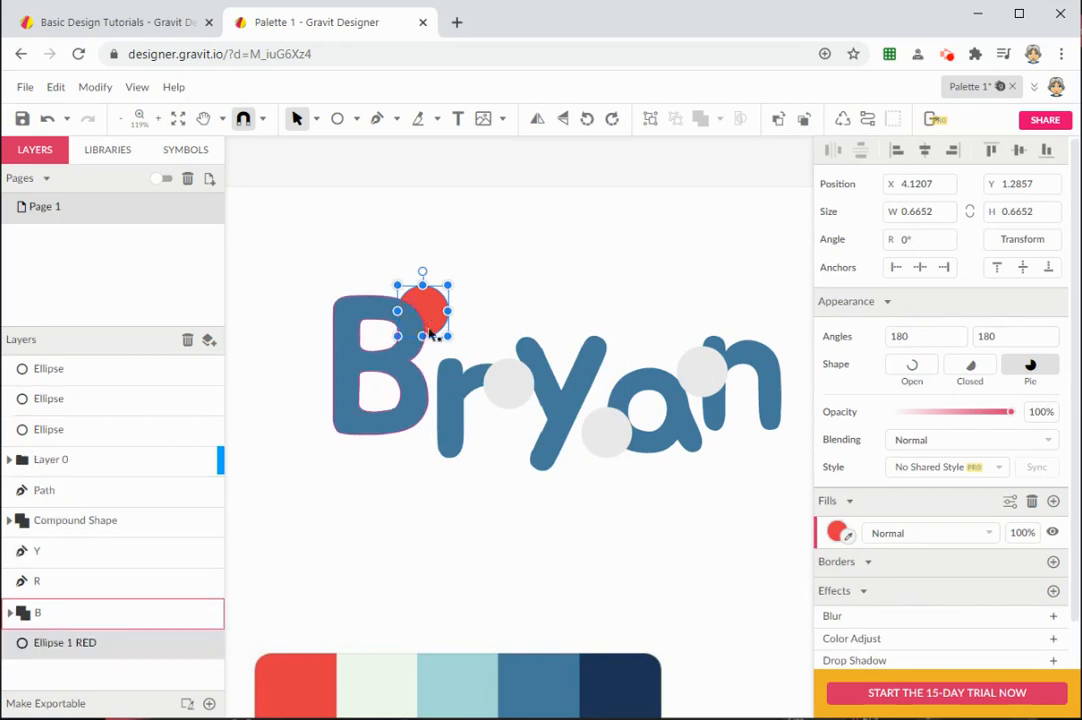
# Step: Fill the circle between the r and the y with the pale green sampled from the palette image
pyautogui.click(478, 385)
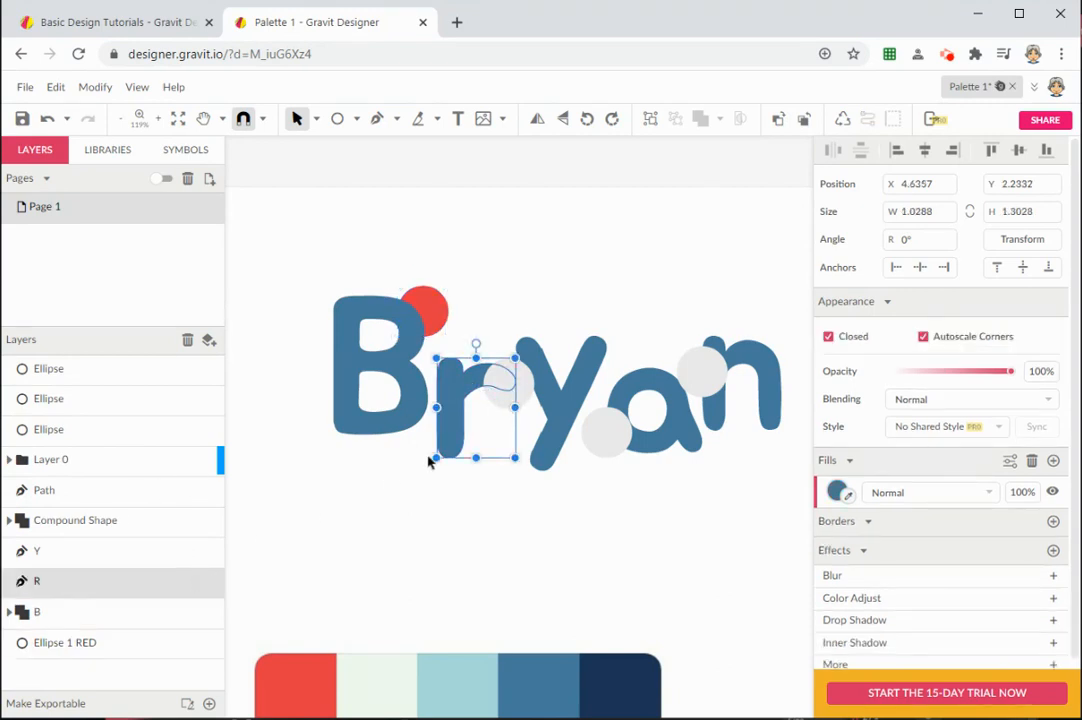
pyautogui.click(530, 394)
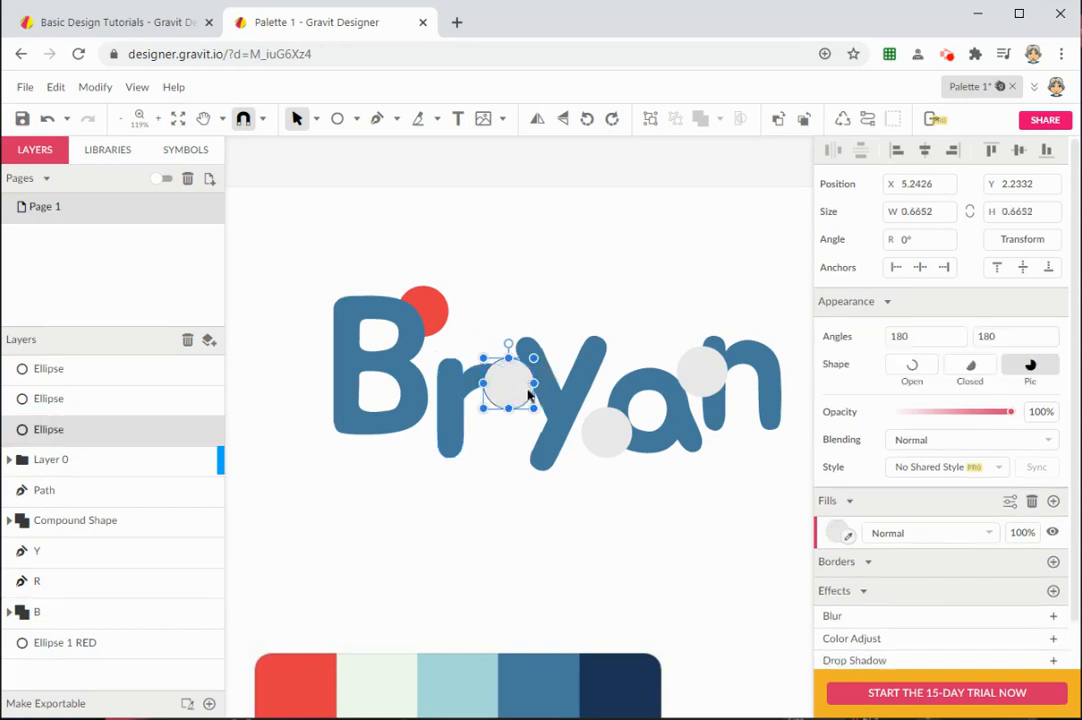
pyautogui.click(848, 537)
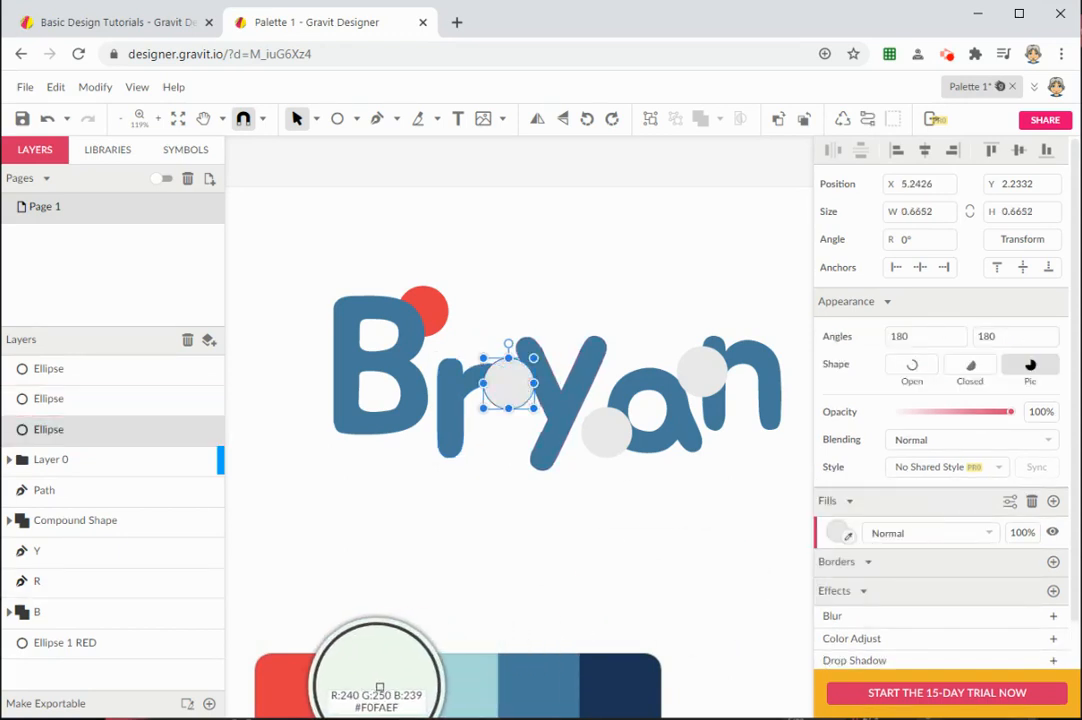
pyautogui.click(380, 692)
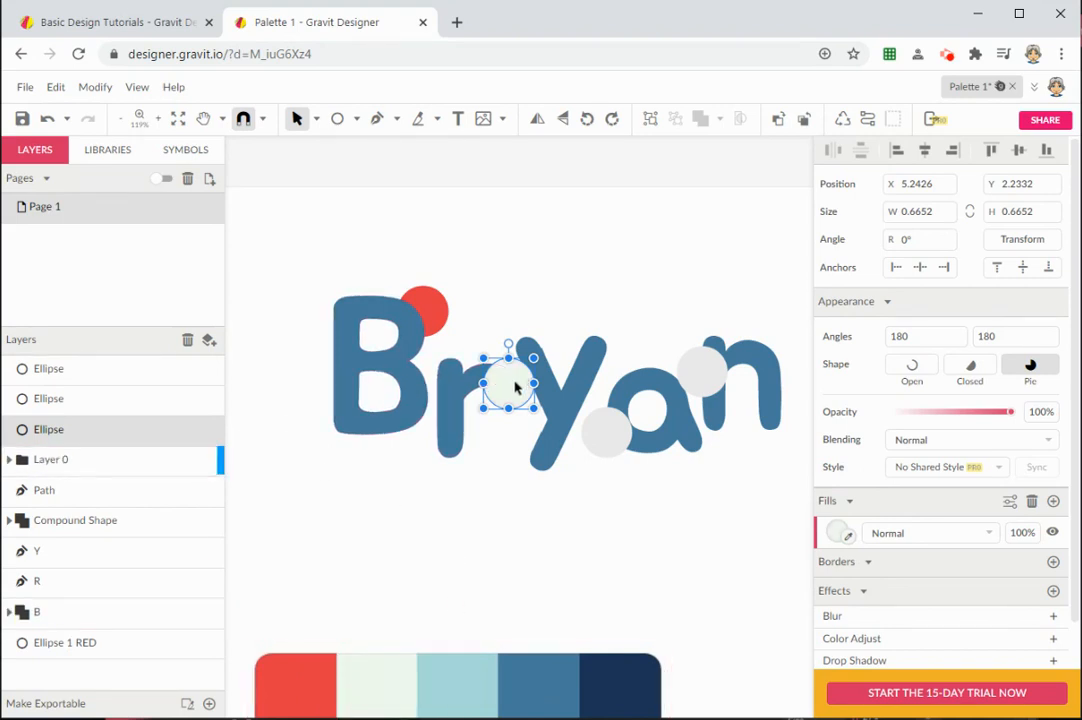
# Step: Rename the pale green circle's layer as "Cirlce 2 LIGHT" and move it directly below the R layer, above B
pyautogui.click(122, 437)
pyautogui.doubleClick(67, 440)
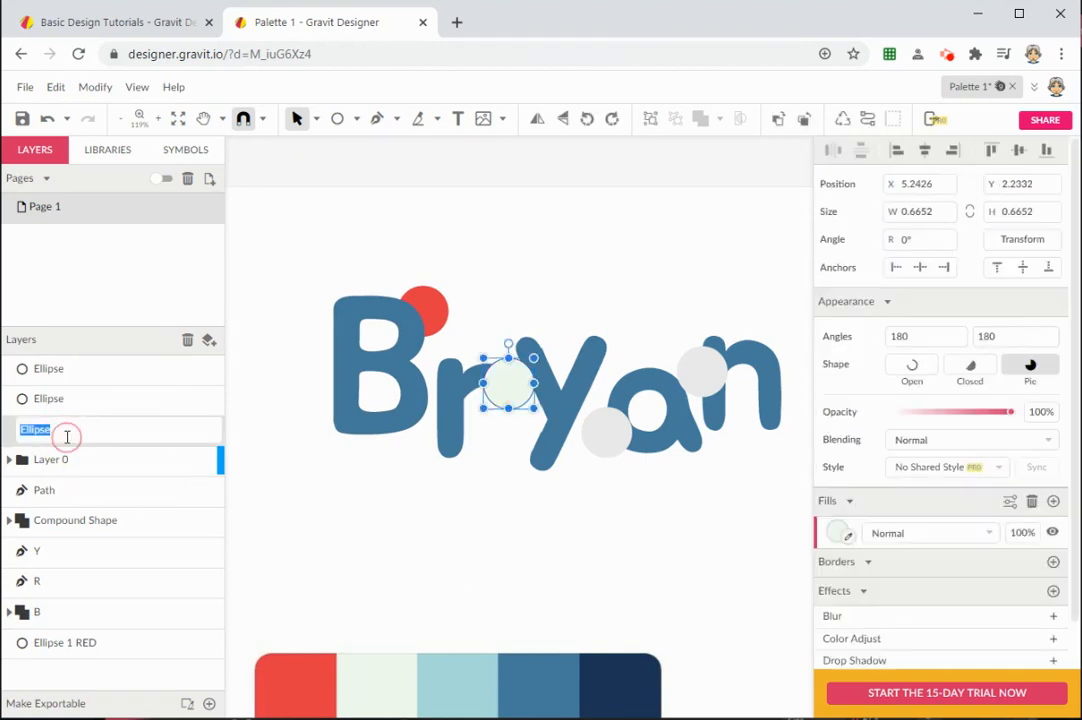
pyautogui.write('Cl')
pyautogui.press('Return')
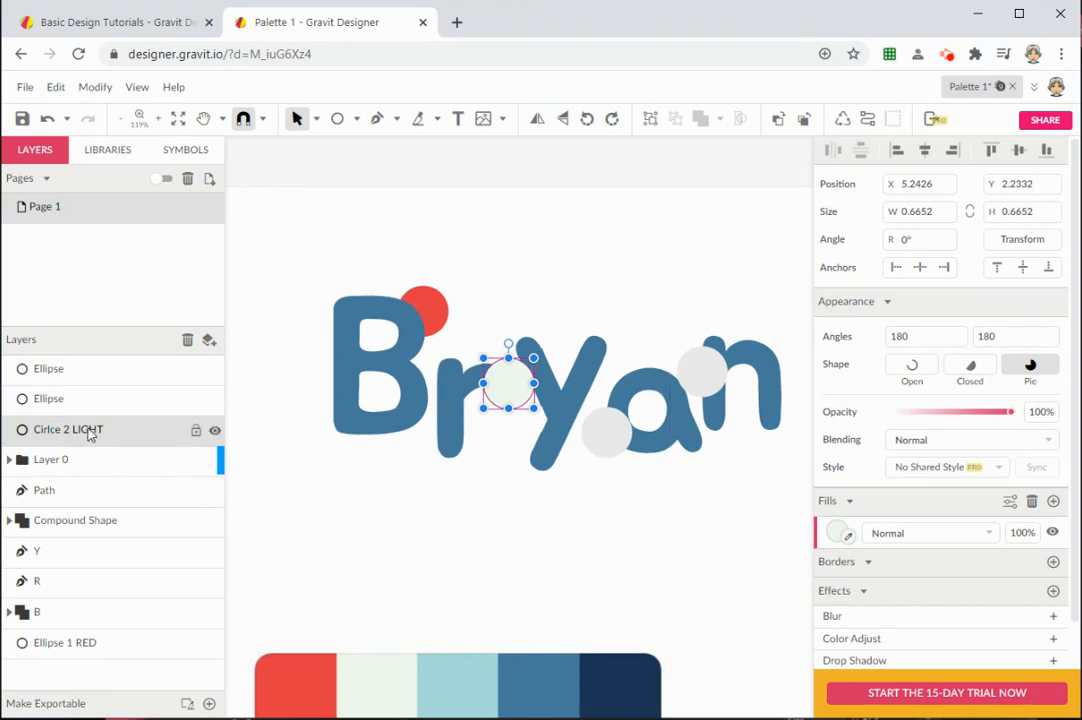
pyautogui.moveTo(88, 430); pyautogui.dragTo(78, 600)
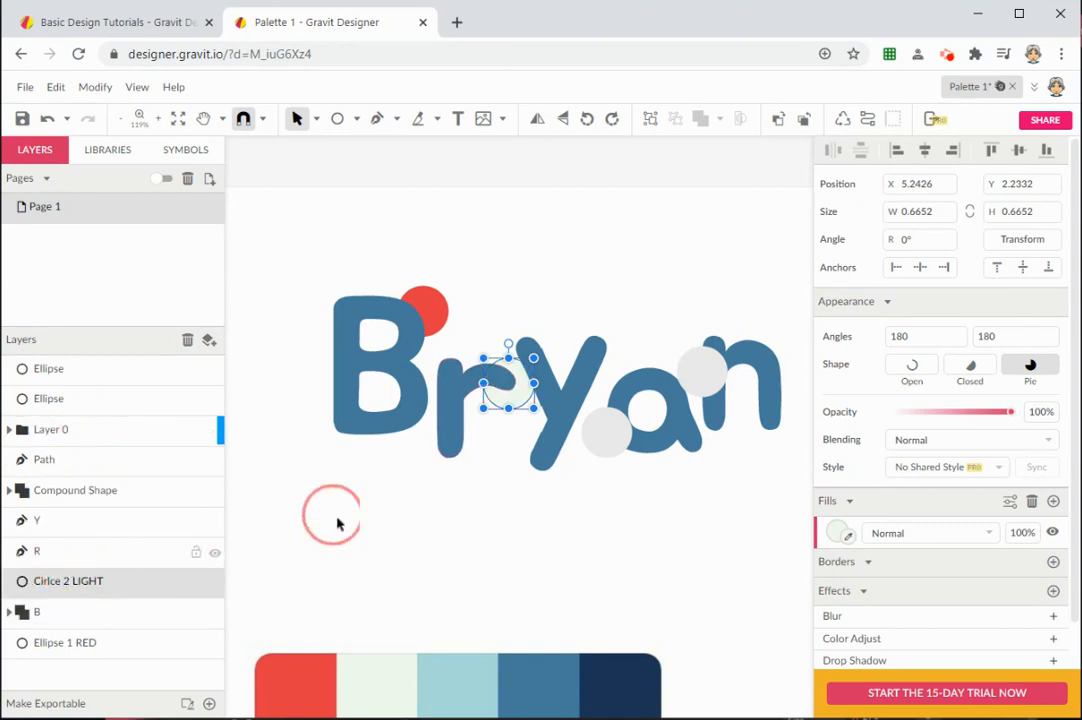
pyautogui.click(390, 543)
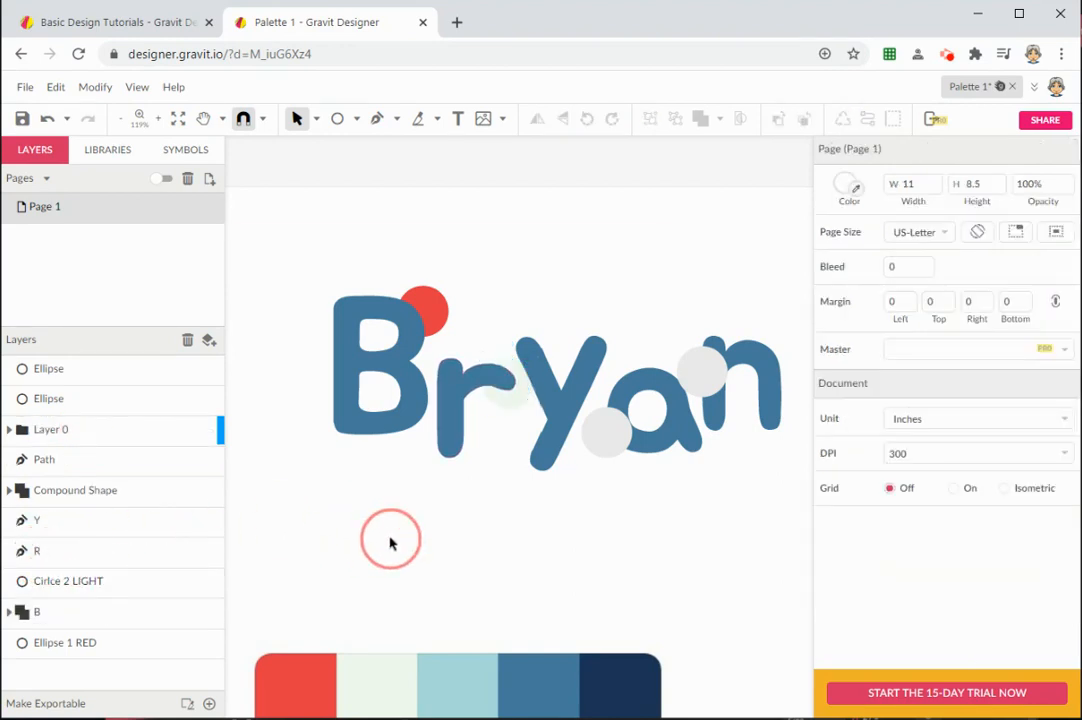
pyautogui.click(508, 405)
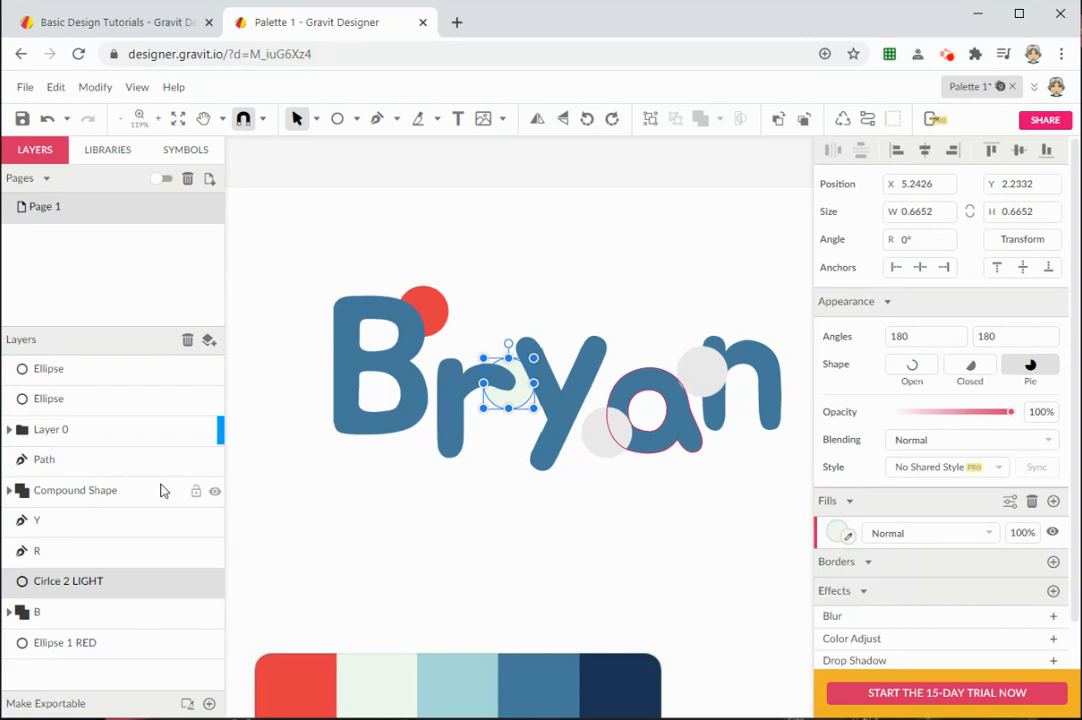
pyautogui.click(90, 642)
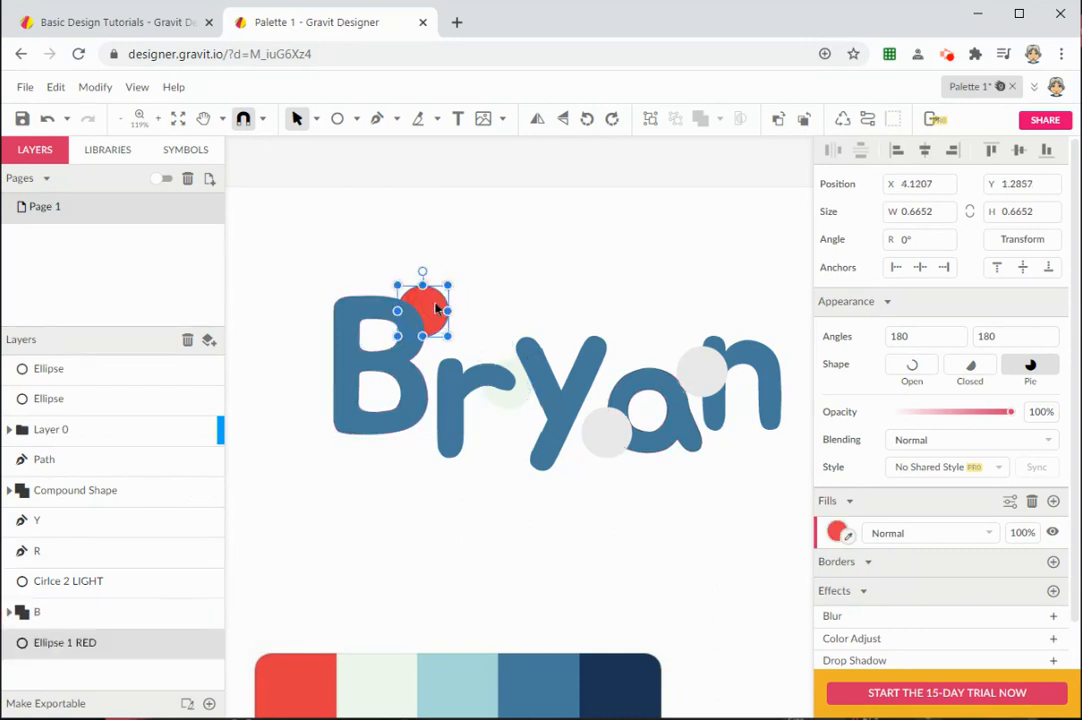
pyautogui.rightClick(436, 313)
pyautogui.moveTo(511, 275)
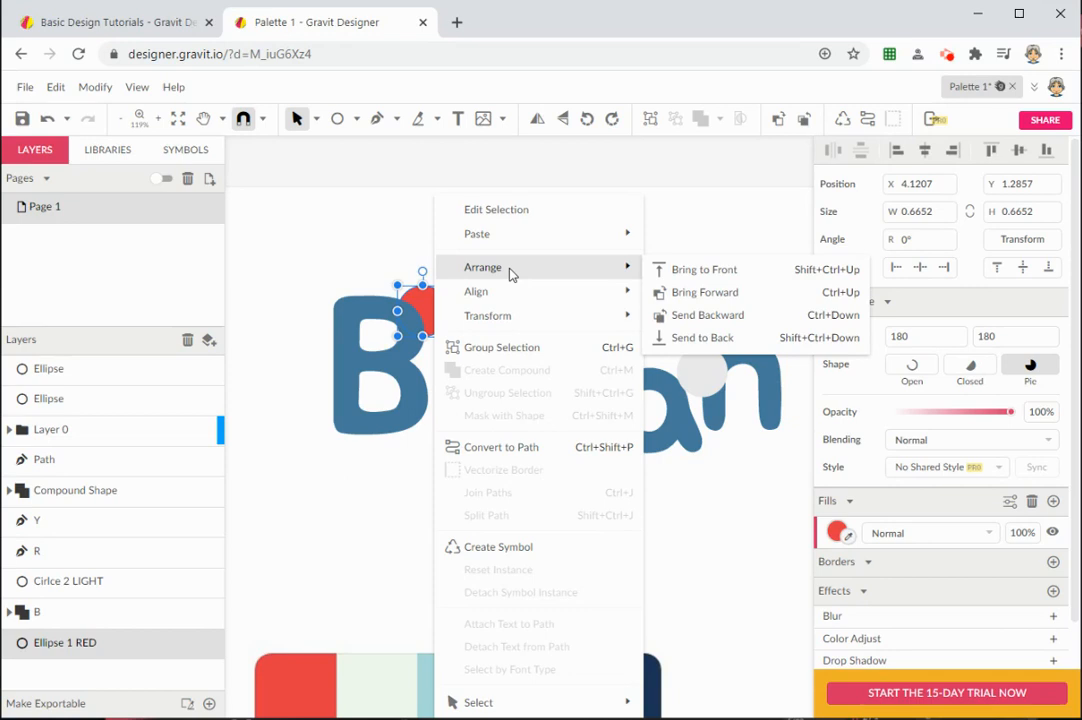
pyautogui.click(350, 502)
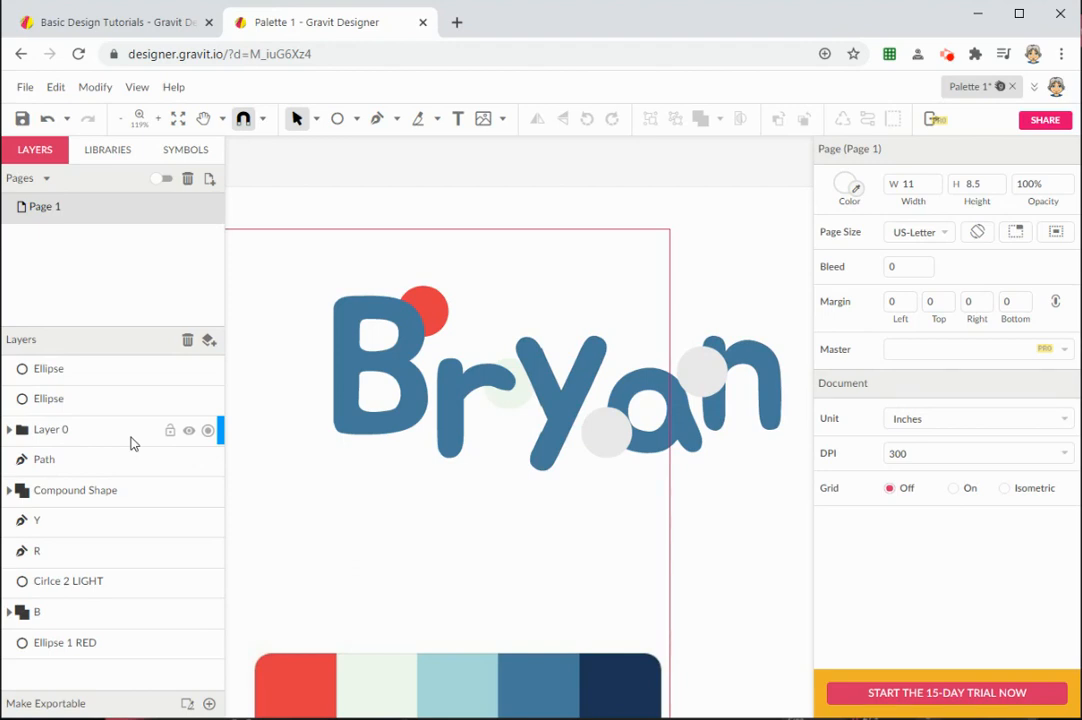
# Step: Hide Layer 0 and show it again to check which artwork it contains
pyautogui.hotkey('ctrl', '-')
pyautogui.hotkey('ctrl', '-')
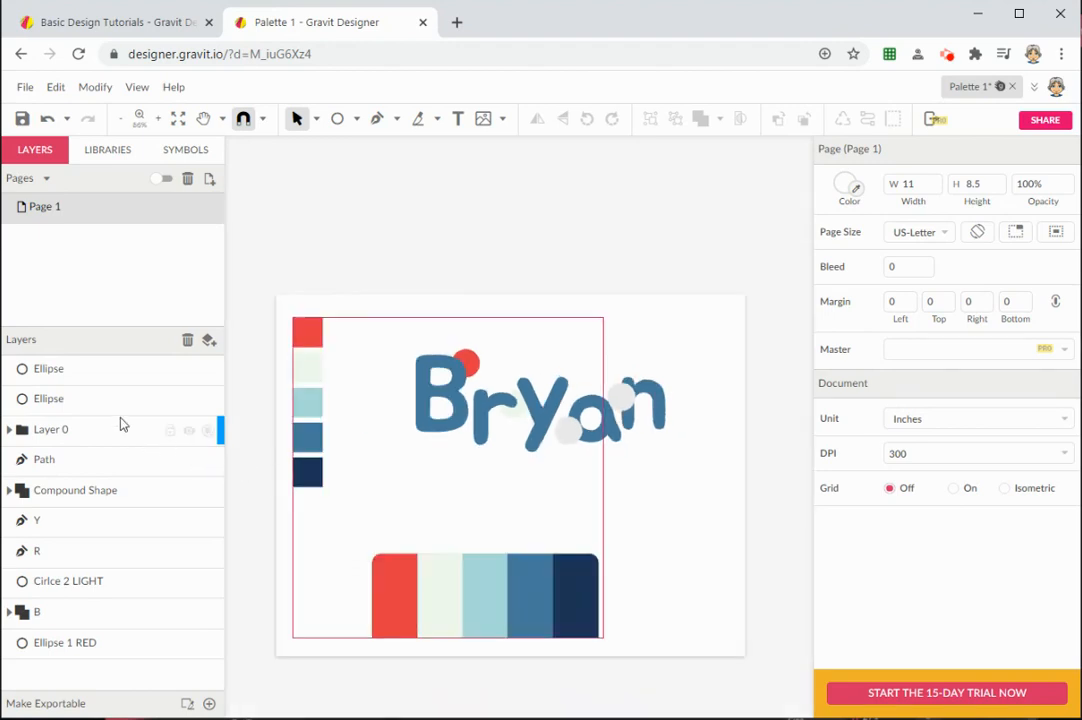
pyautogui.click(189, 431)
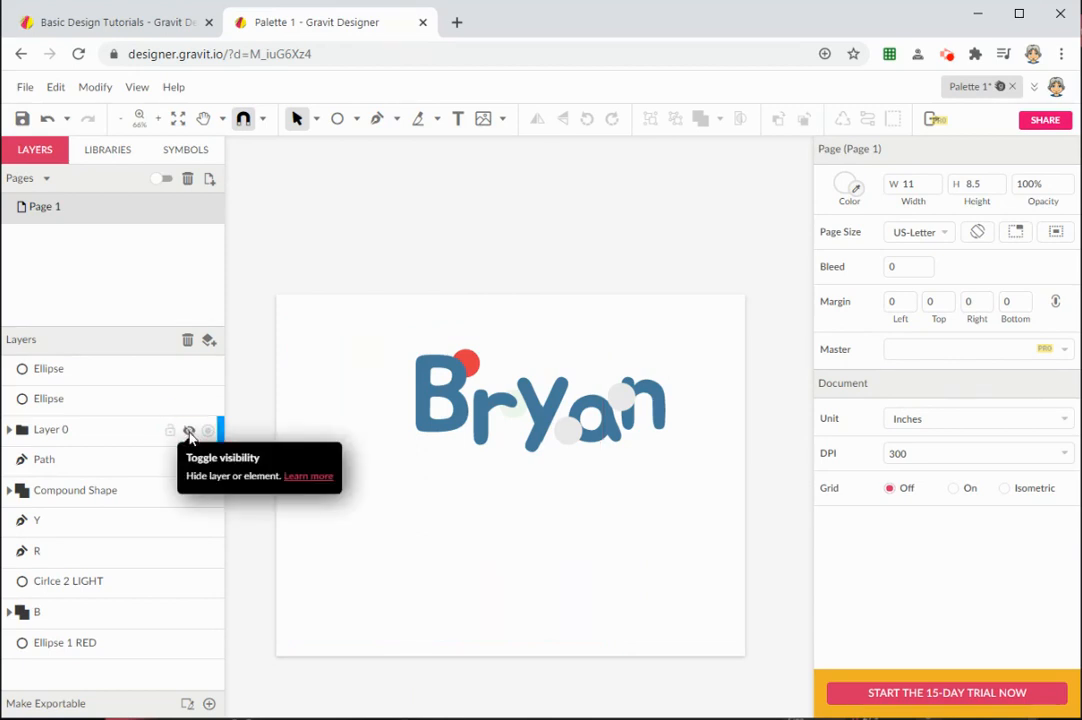
pyautogui.click(189, 431)
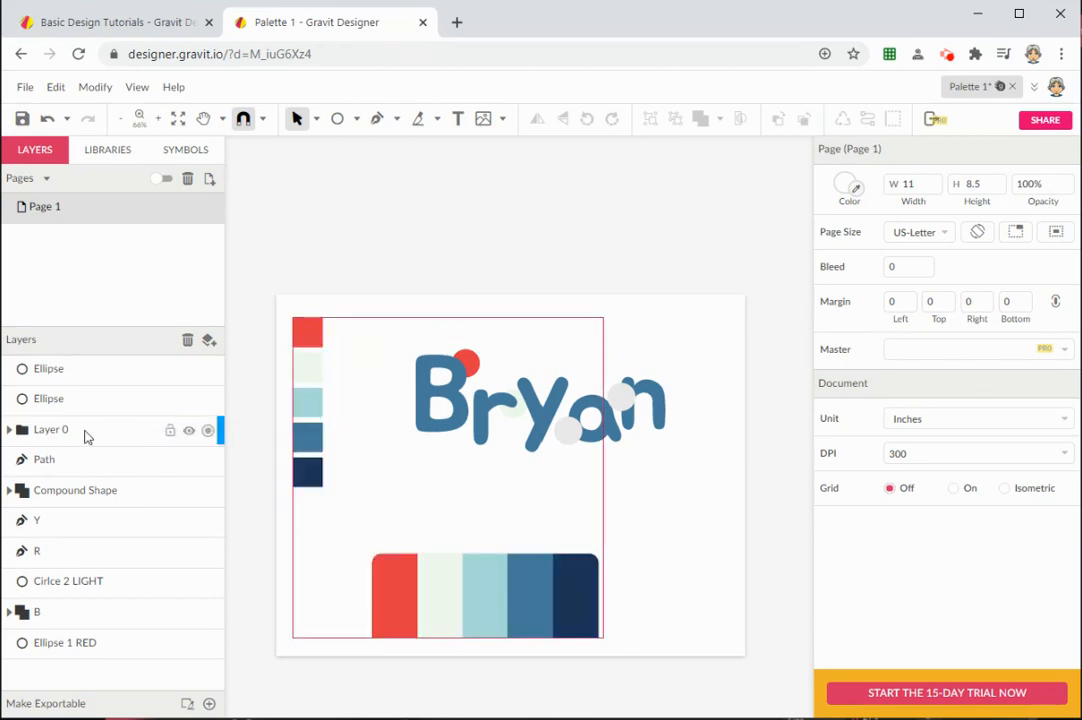
# Step: Rename Layer 0 as "Swatches"
pyautogui.click(53, 437)
pyautogui.doubleClick(53, 435)
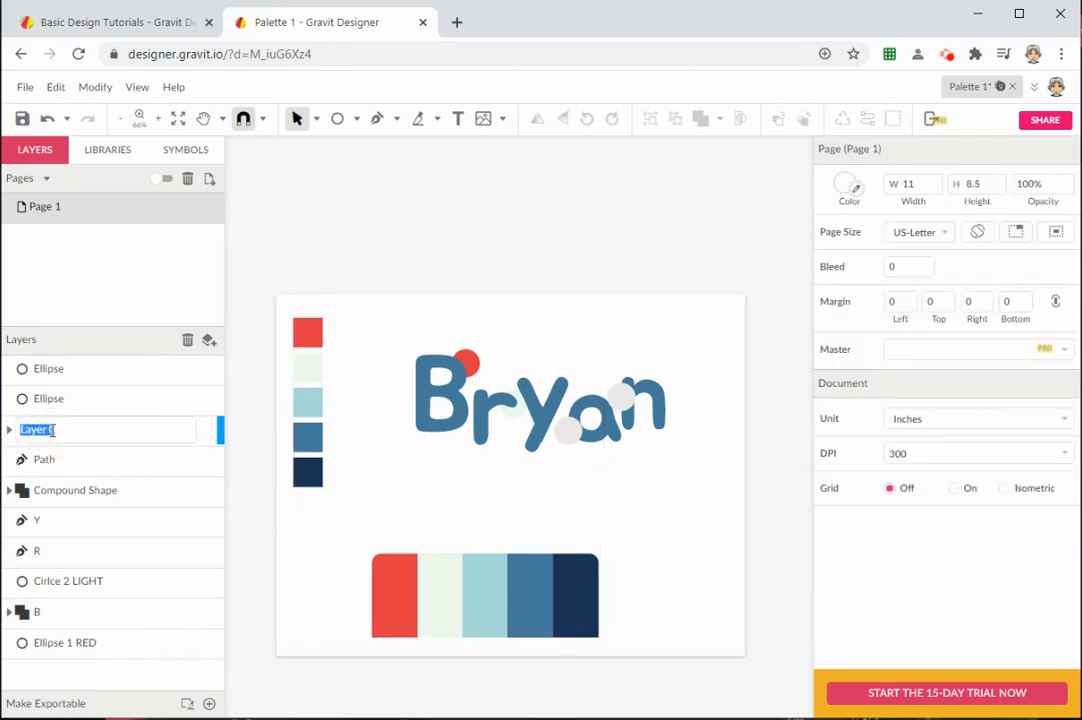
pyautogui.write('Swatches')
pyautogui.press('Return')
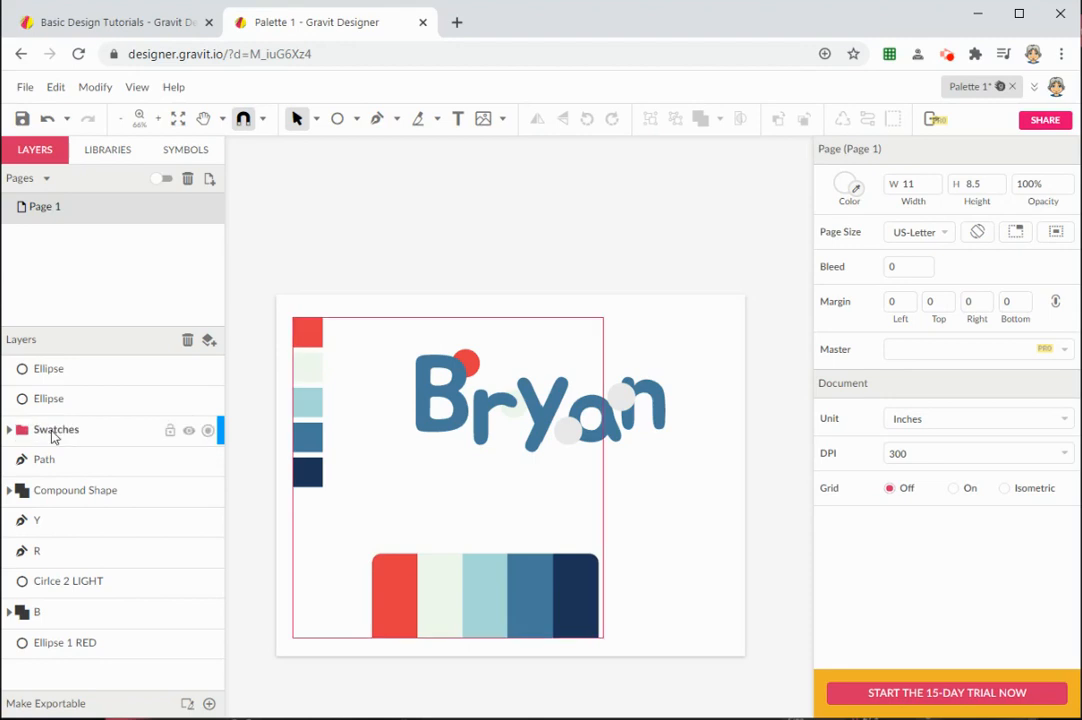
# Step: Move the Swatches layer below all the letter and circle layers and hide it
pyautogui.moveTo(72, 436); pyautogui.dragTo(68, 676)
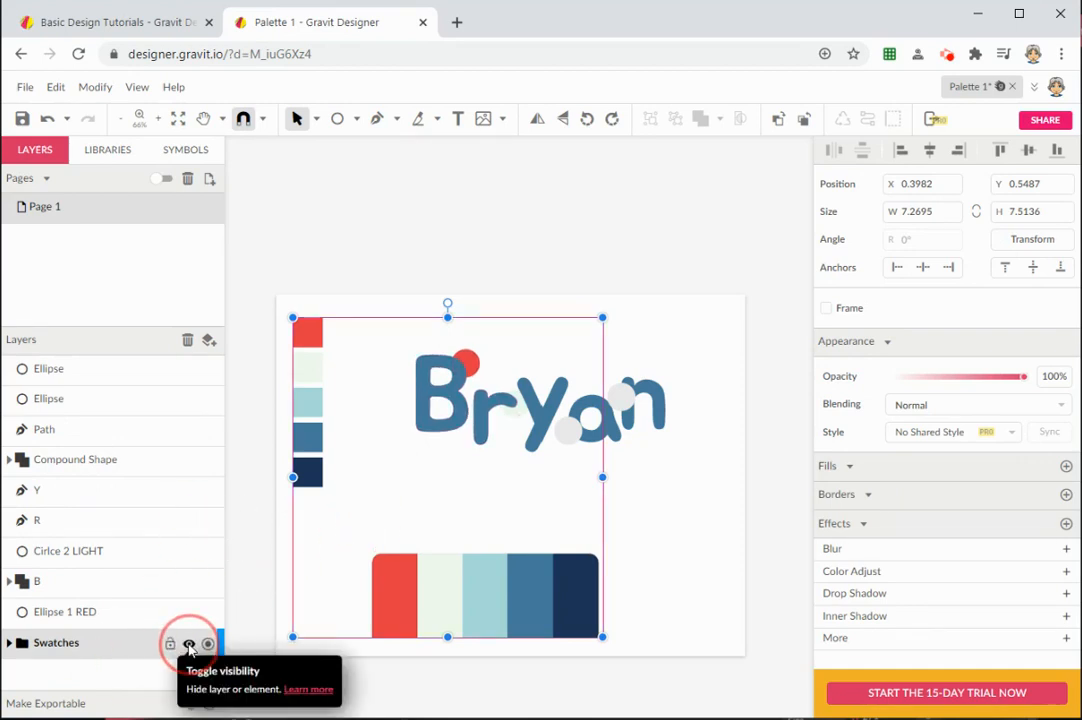
pyautogui.click(189, 645)
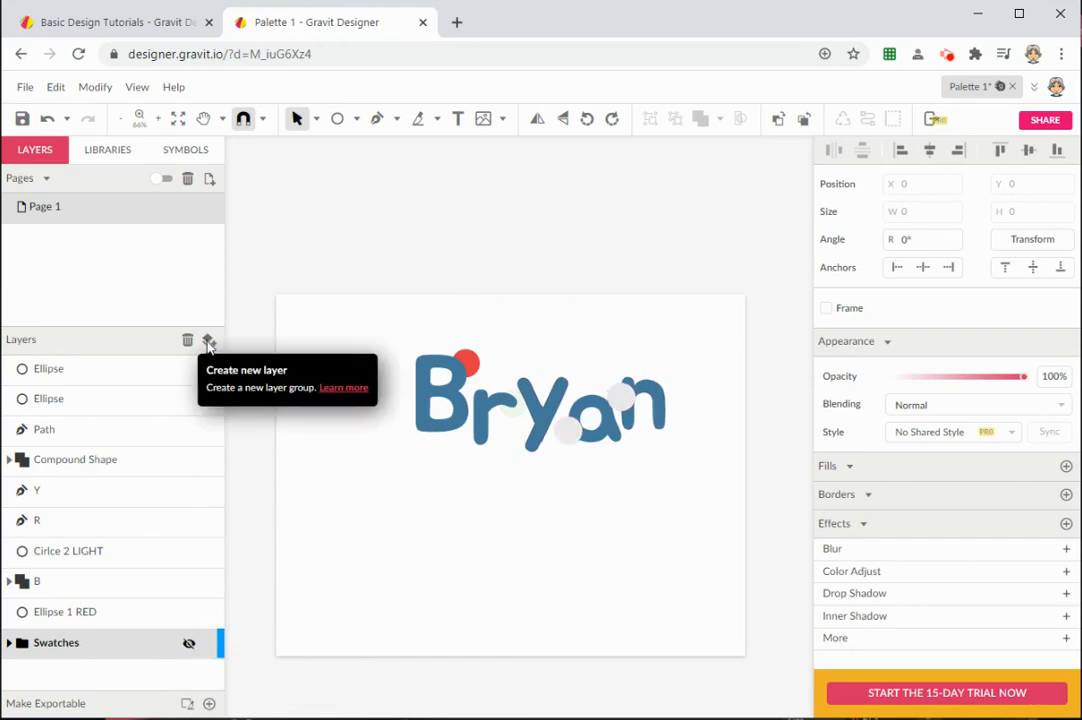
# Step: Create a new layer above Swatches and name it "Desgin"
pyautogui.click(208, 341)
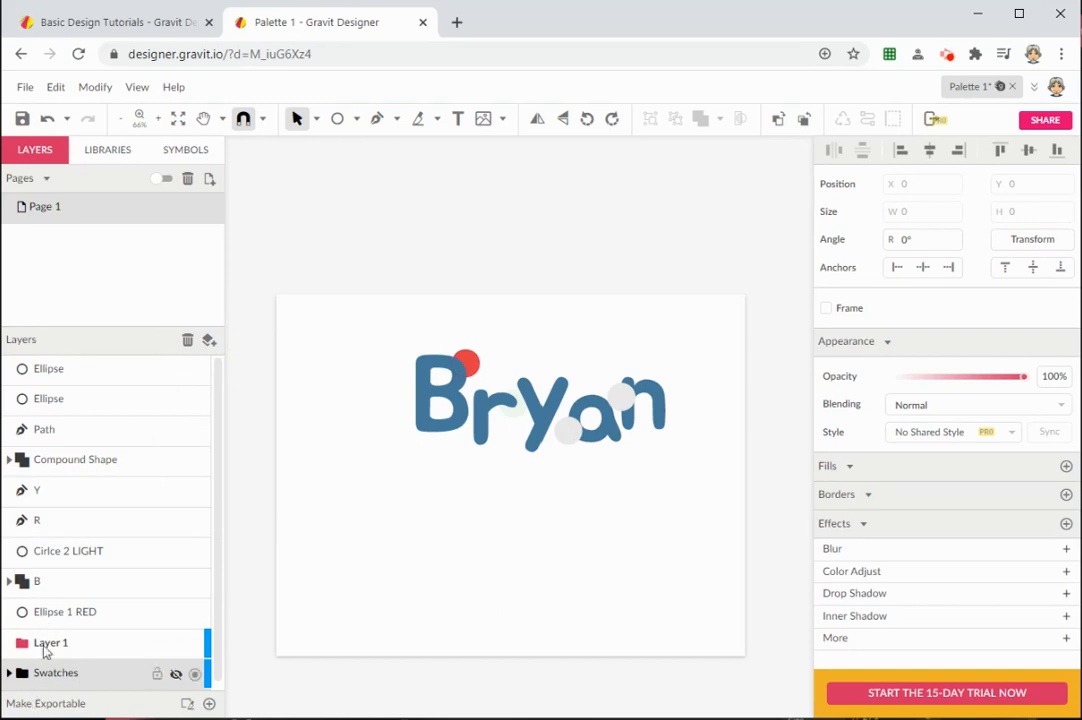
pyautogui.doubleClick(46, 641)
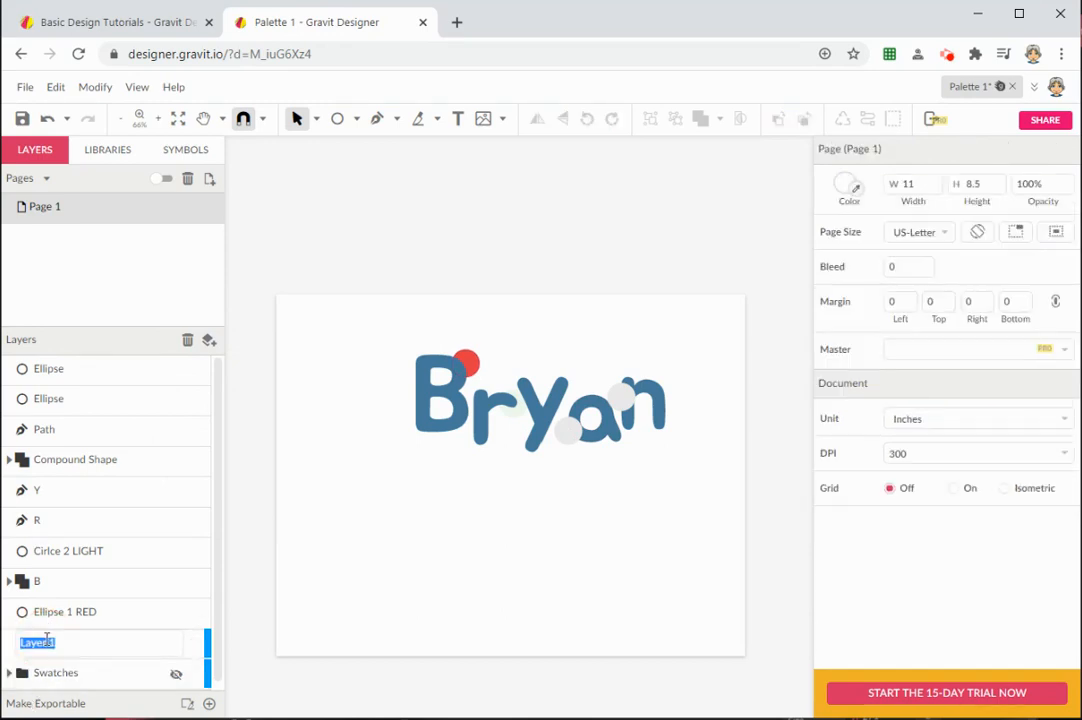
pyautogui.write('Desgin')
pyautogui.press('Return')
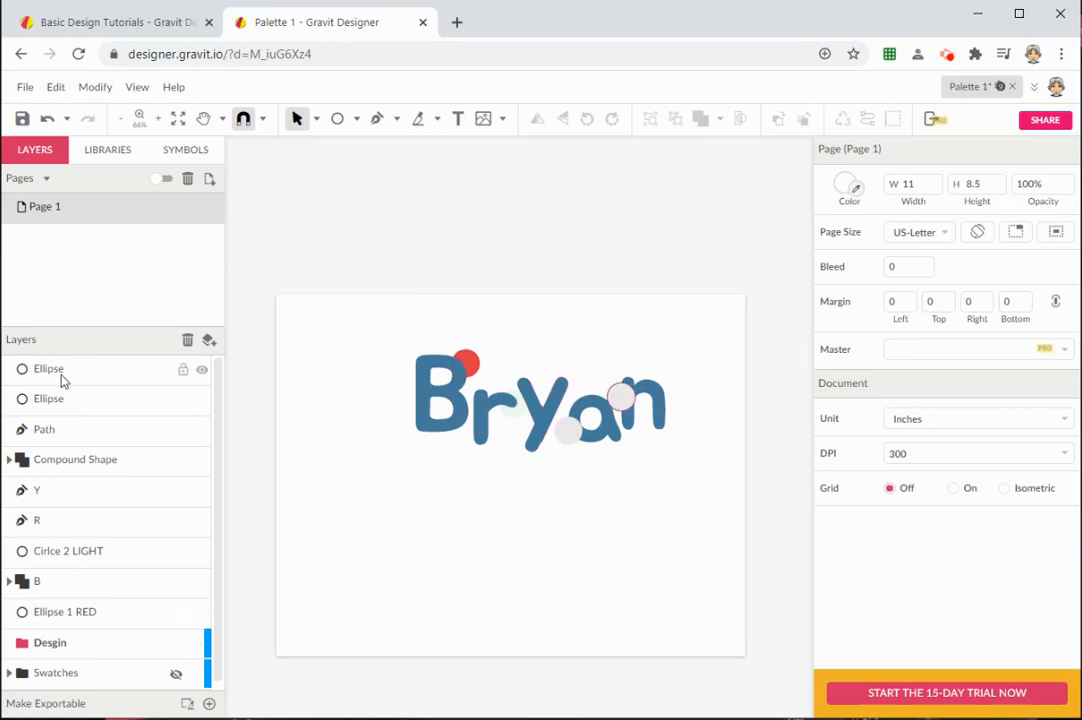
pyautogui.click(87, 372)
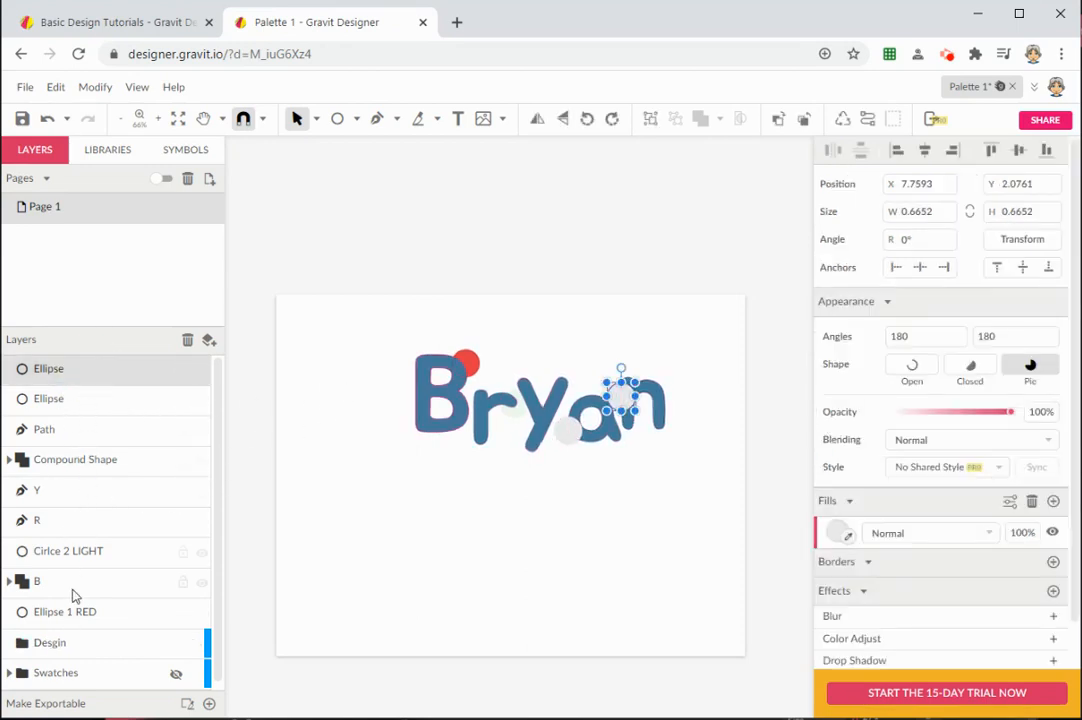
pyautogui.keyDown('shift'); pyautogui.click(69, 616); pyautogui.keyUp('shift')
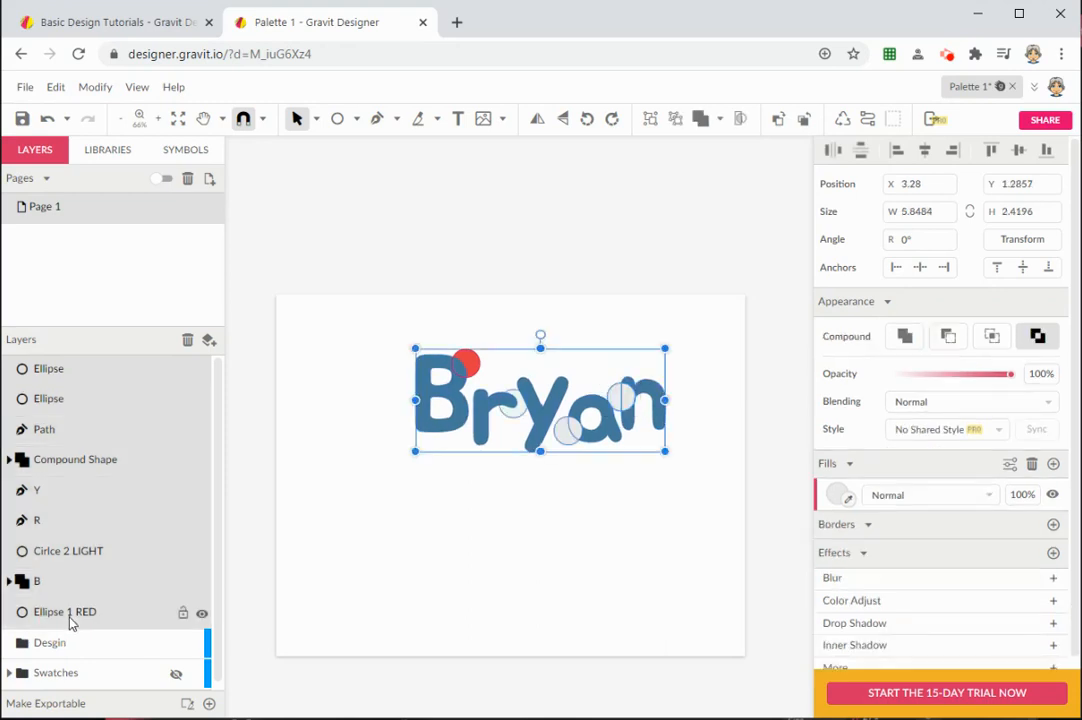
pyautogui.click(313, 461)
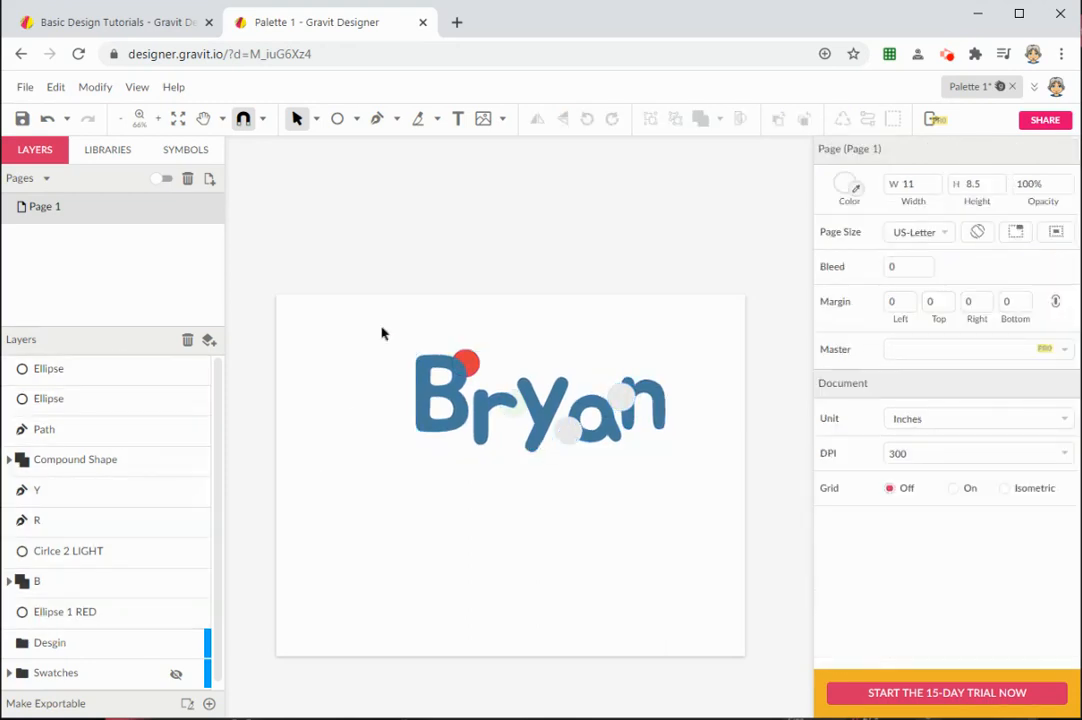
pyautogui.moveTo(407, 327); pyautogui.dragTo(664, 455)
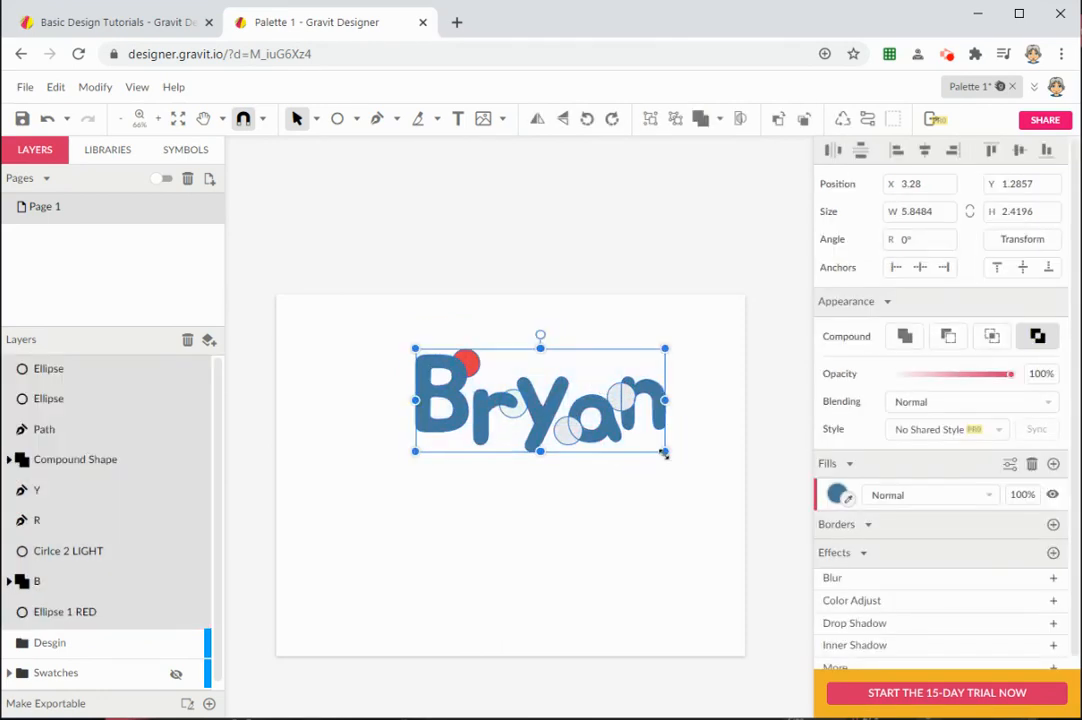
pyautogui.click(263, 551)
pyautogui.click(100, 581)
pyautogui.keyDown('shift'); pyautogui.click(107, 495); pyautogui.keyUp('shift')
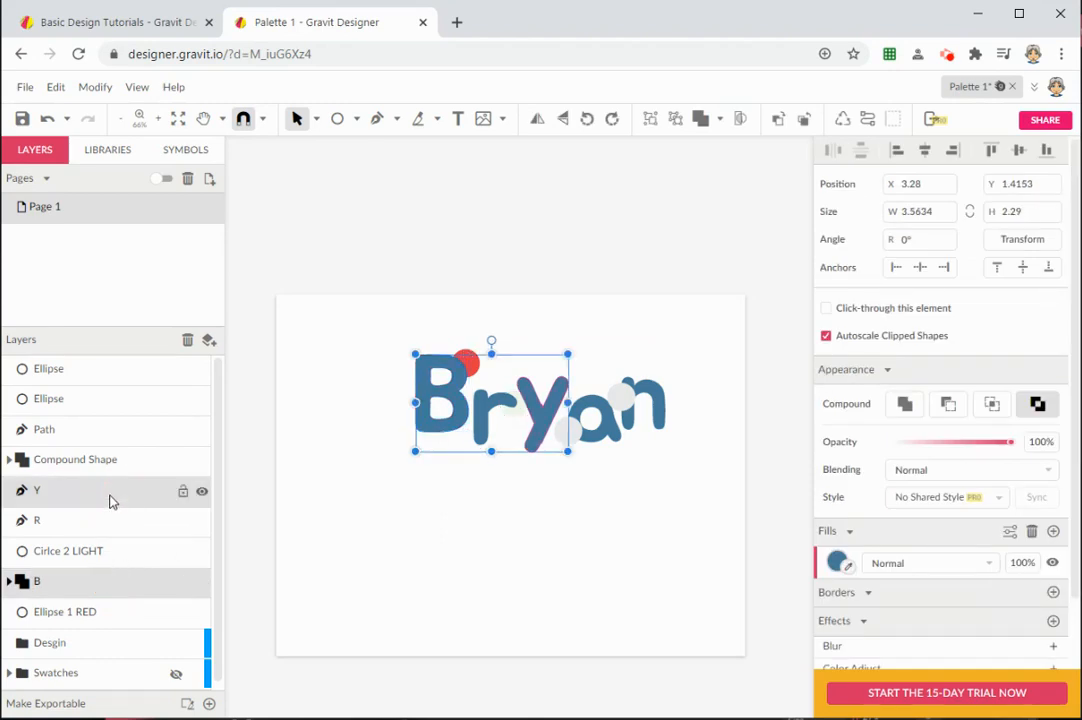
pyautogui.click(254, 543)
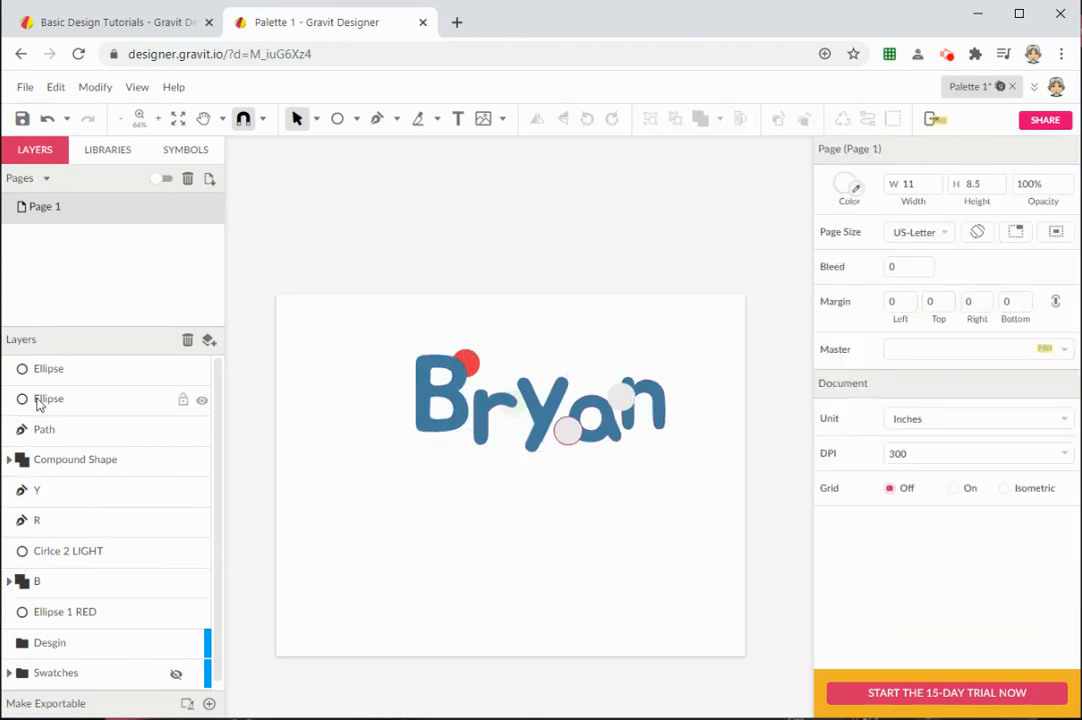
pyautogui.click(50, 586)
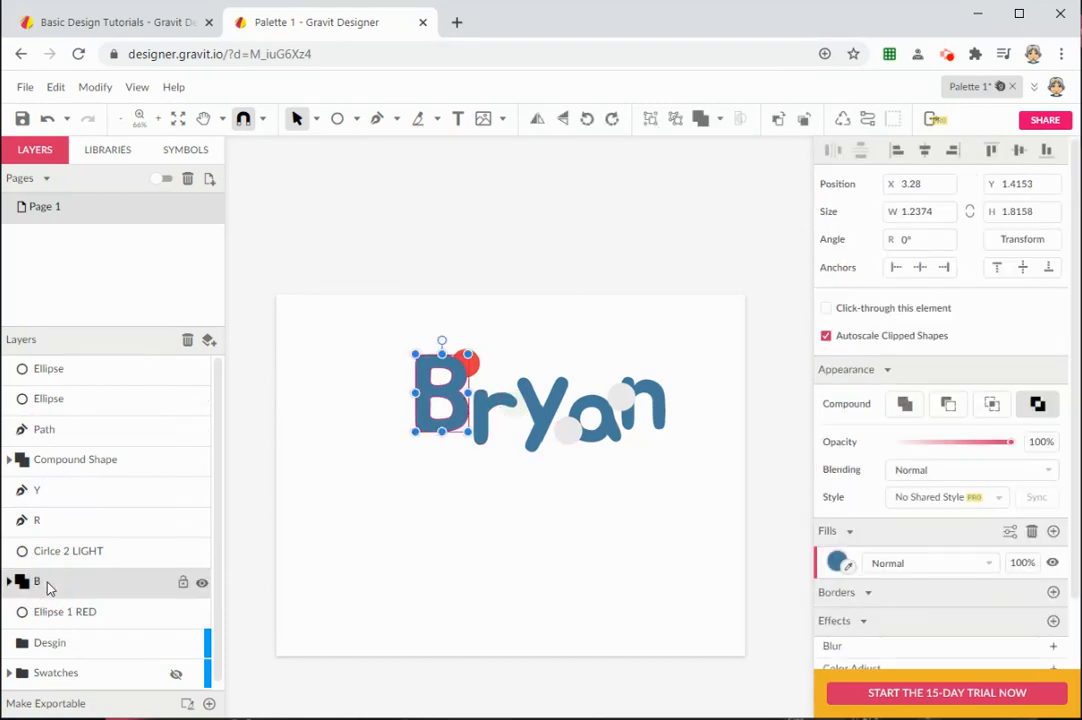
pyautogui.keyDown('shift'); pyautogui.click(53, 524); pyautogui.keyUp('shift')
pyautogui.keyDown('shift'); pyautogui.click(56, 496); pyautogui.keyUp('shift')
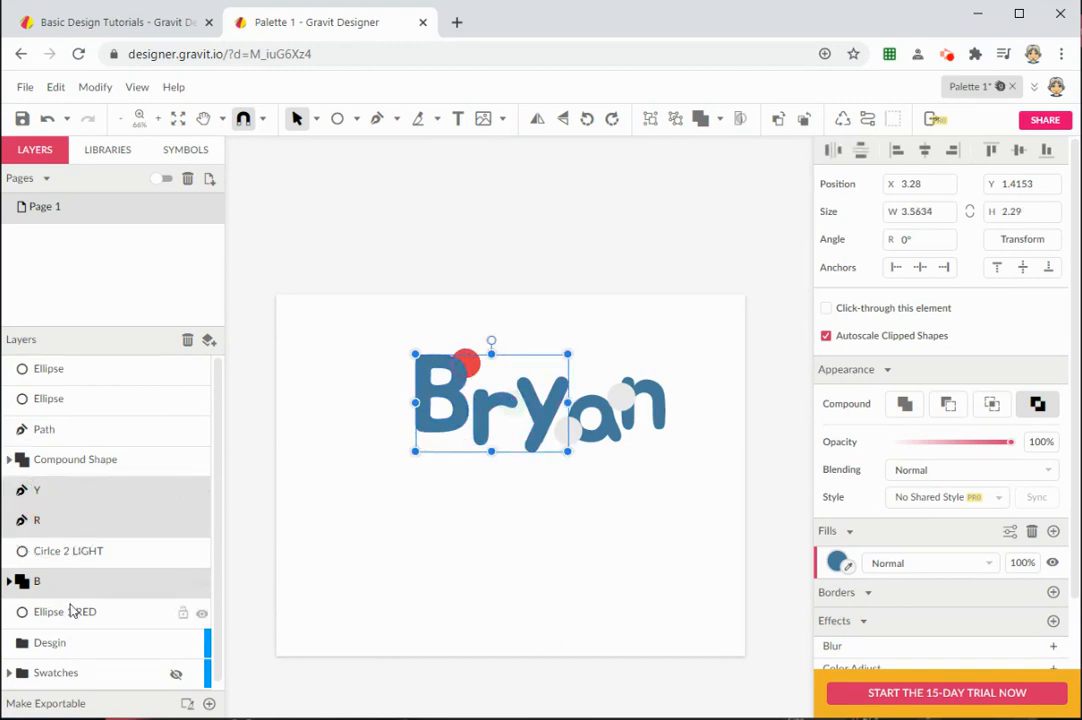
# Step: Select all the letter and circle layers, from the topmost Ellipse down to Ellipse 1 RED, and move them into the Desgin layer
pyautogui.click(65, 372)
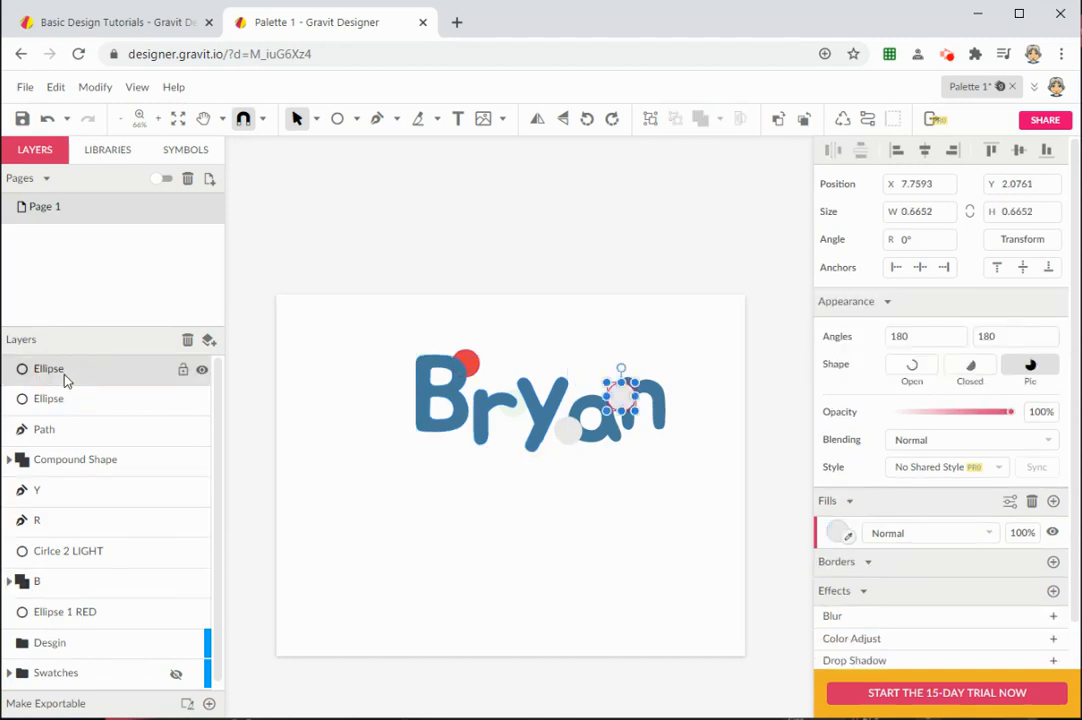
pyautogui.keyDown('shift'); pyautogui.click(52, 620); pyautogui.keyUp('shift')
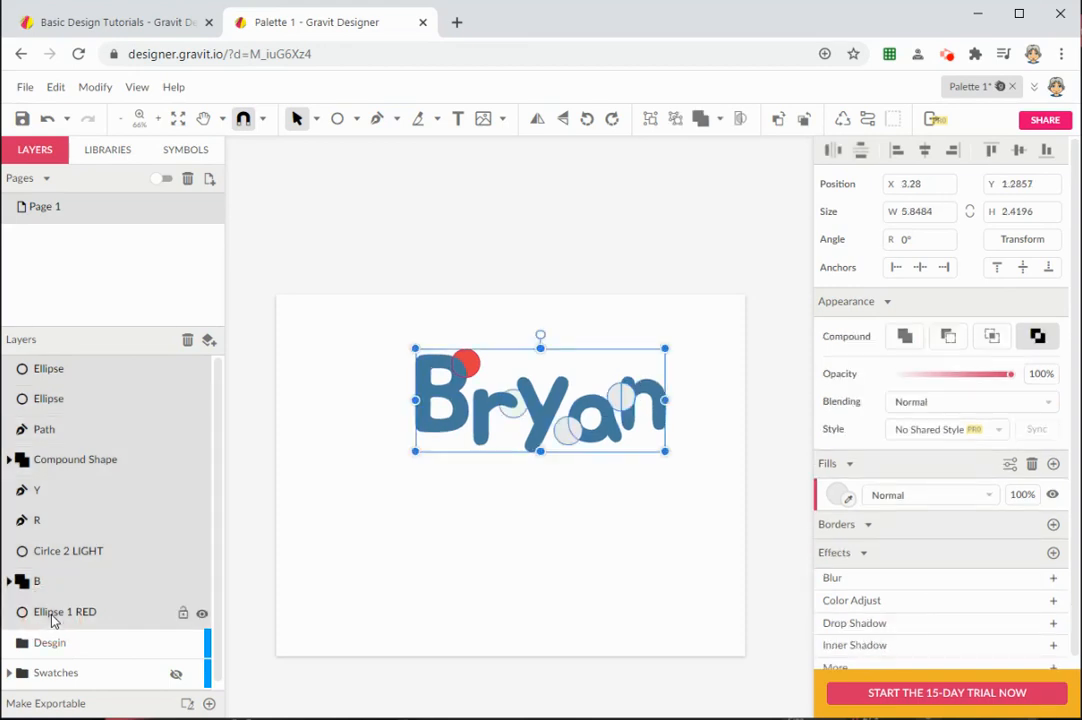
pyautogui.moveTo(66, 614); pyautogui.dragTo(85, 647)
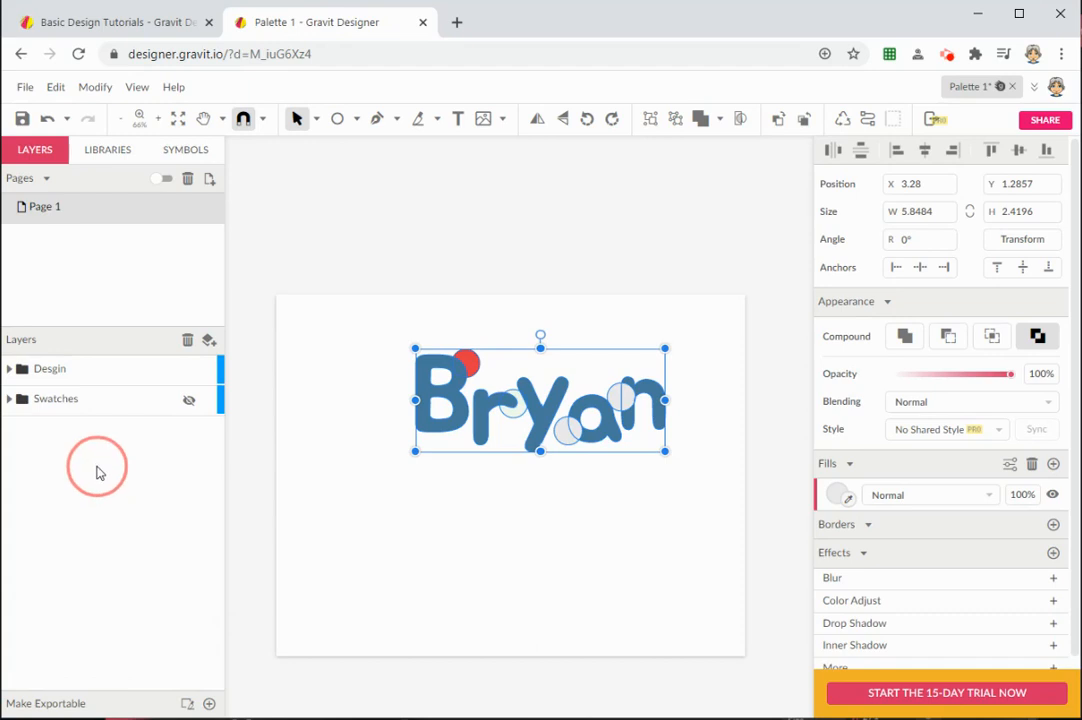
# Step: Hide and show the Desgin layer to check its artwork, and make the Swatches layer visible again
pyautogui.moveTo(121, 372)
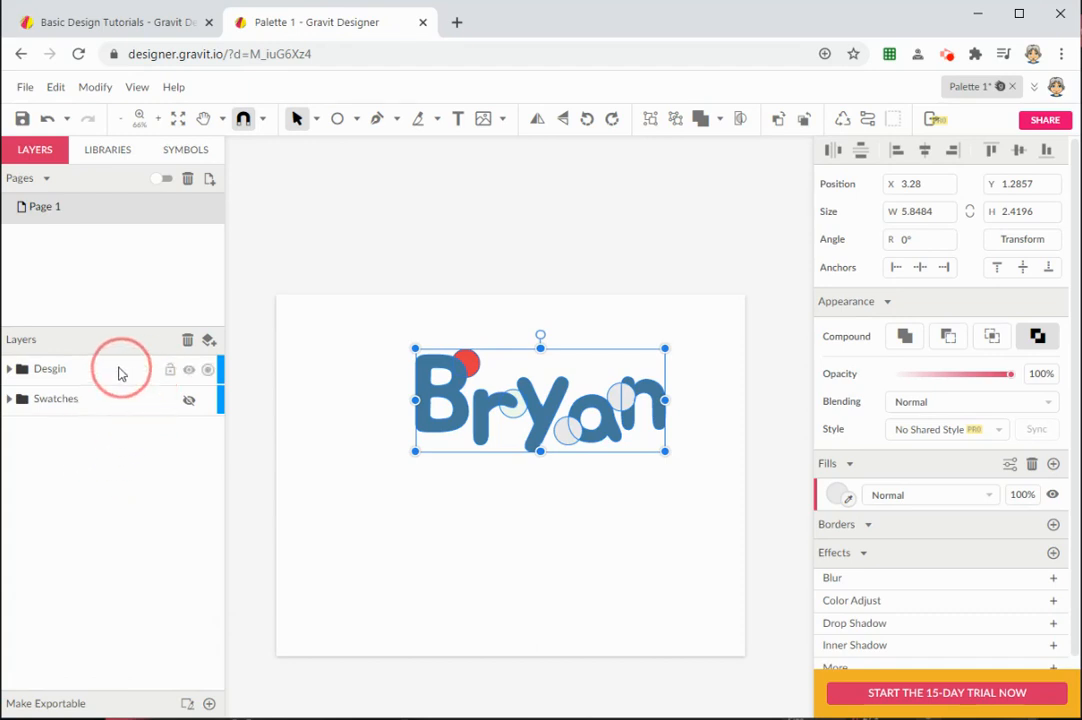
pyautogui.click(190, 371)
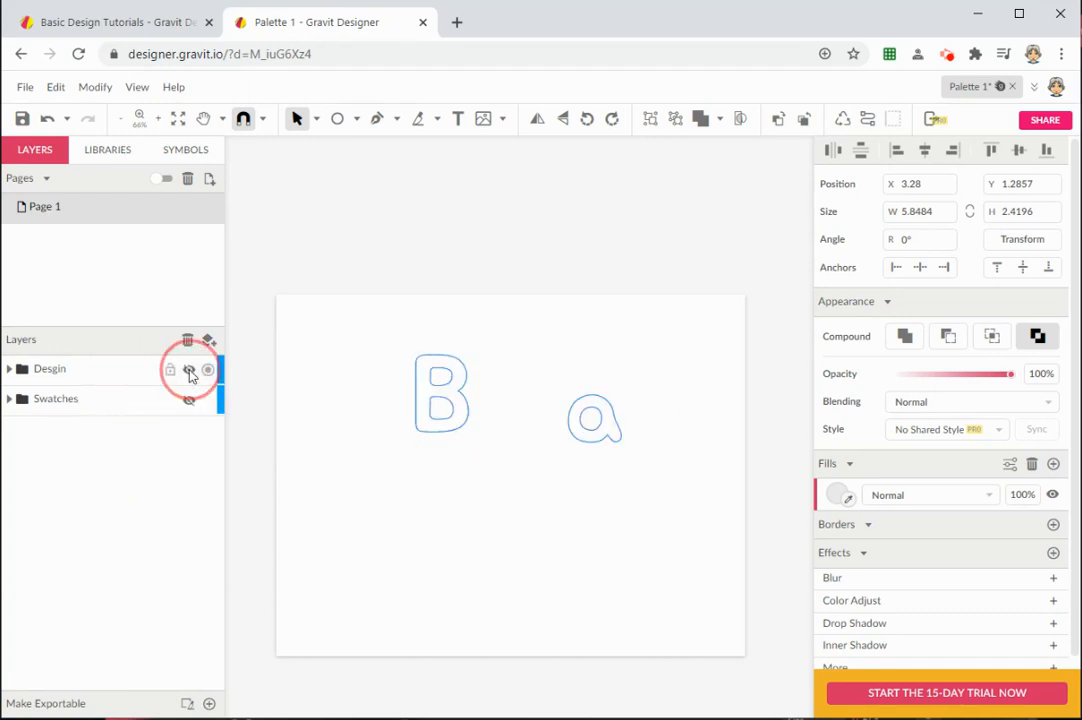
pyautogui.click(190, 371)
pyautogui.click(406, 464)
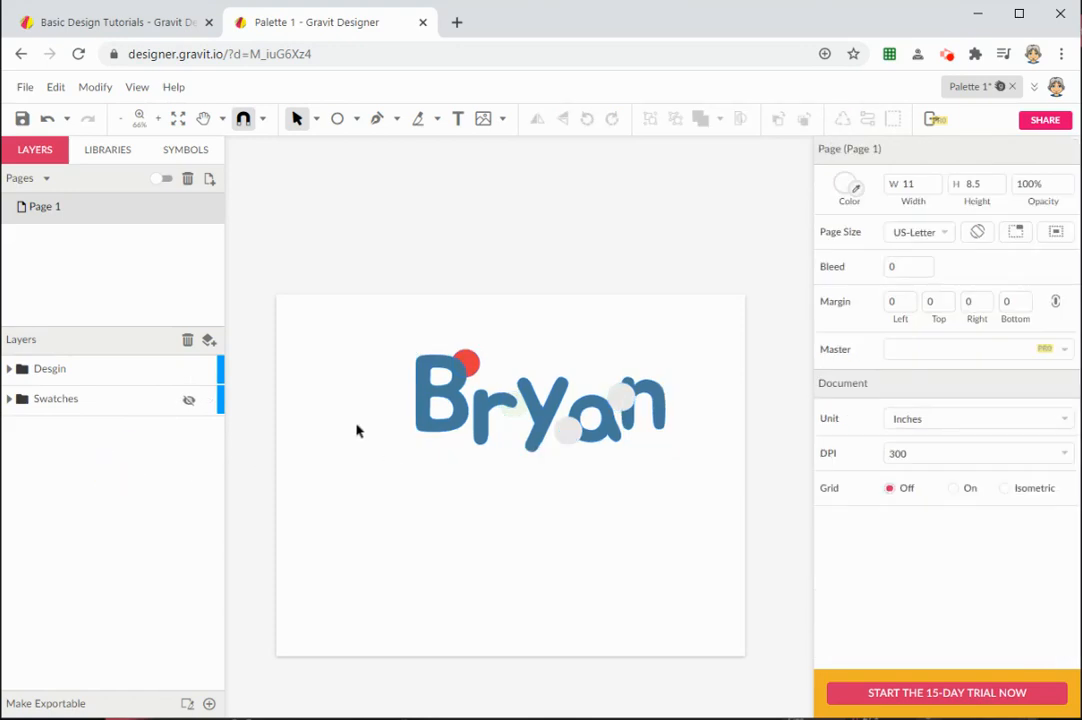
pyautogui.click(188, 370)
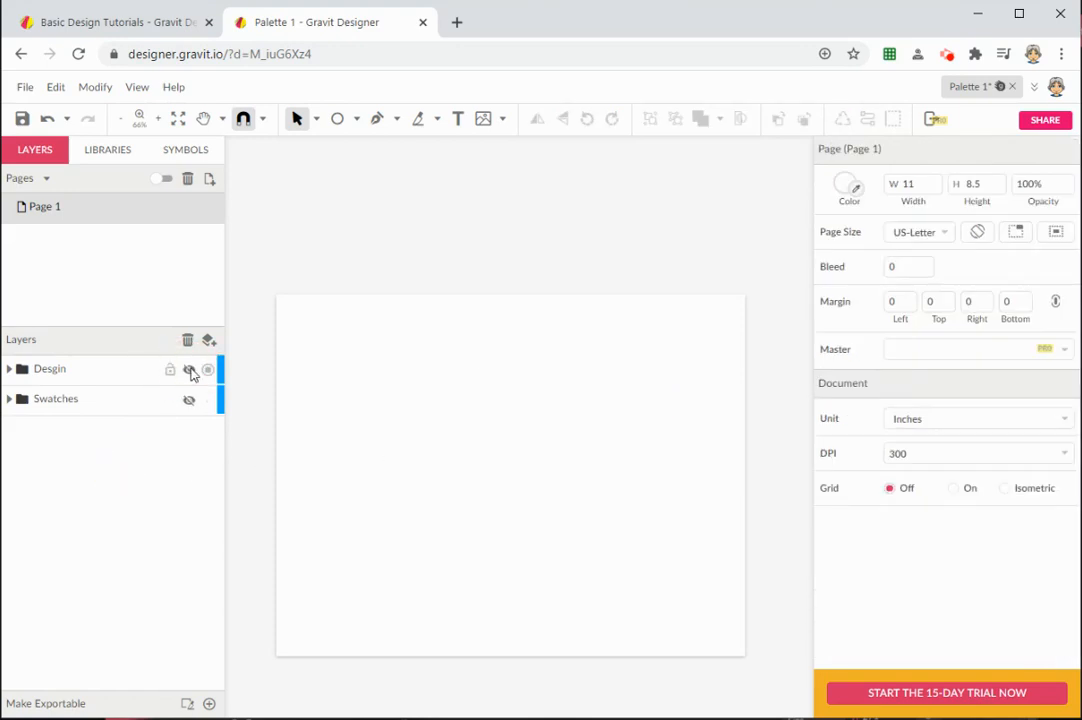
pyautogui.click(189, 370)
pyautogui.click(190, 371)
pyautogui.click(189, 372)
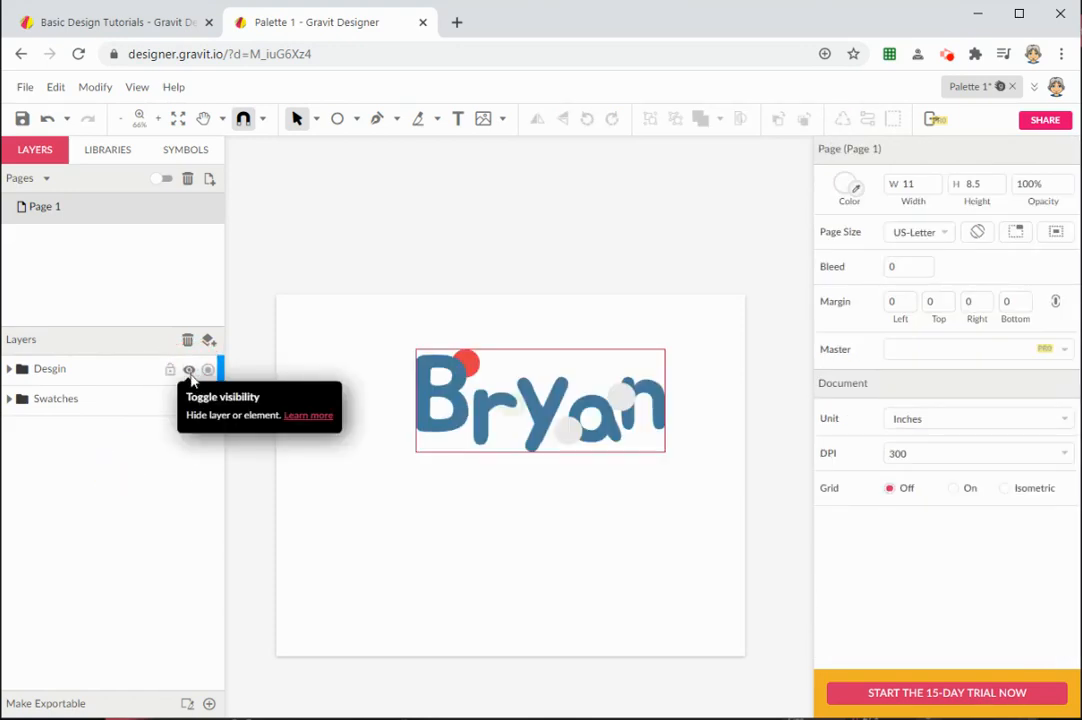
pyautogui.click(188, 401)
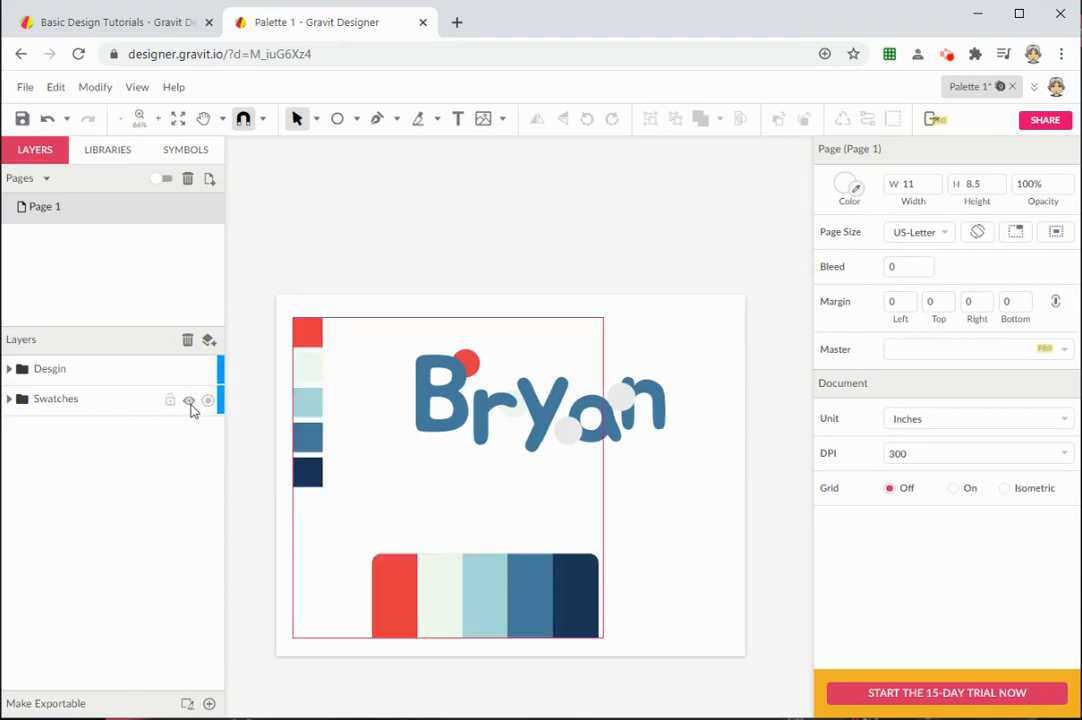